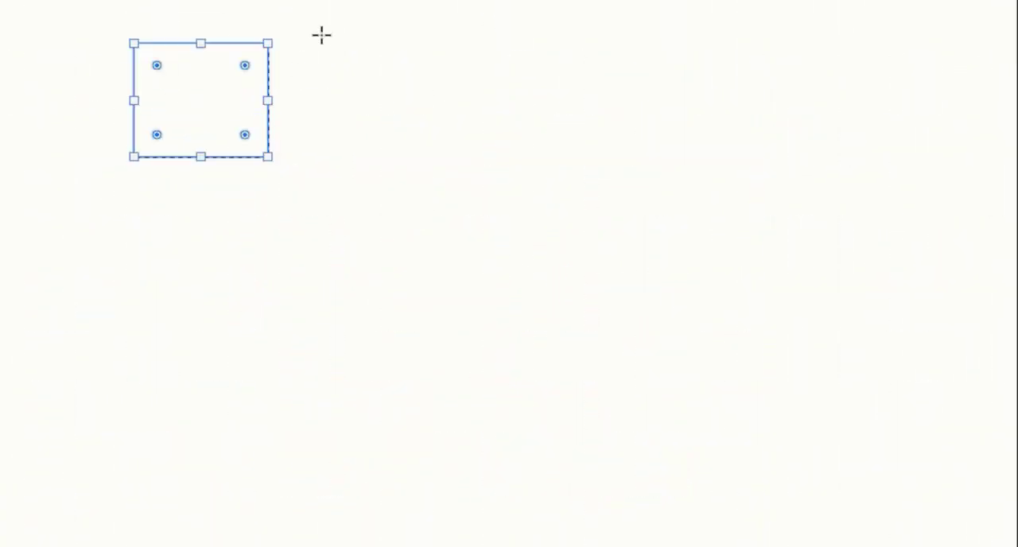
Draw overlapping dashed-outline rectangles of varying sizes across the blank canvas, including a large one across the middle.
drag(322, 35, 520, 146)
drag(591, 78, 460, 185)
drag(221, 132, 374, 218)
drag(657, 117, 552, 236)
drag(653, 20, 780, 139)
drag(883, 133, 769, 232)
drag(659, 202, 864, 297)
drag(958, 301, 817, 453)
drag(140, 183, 248, 311)
drag(93, 373, 180, 491)
drag(182, 302, 323, 448)
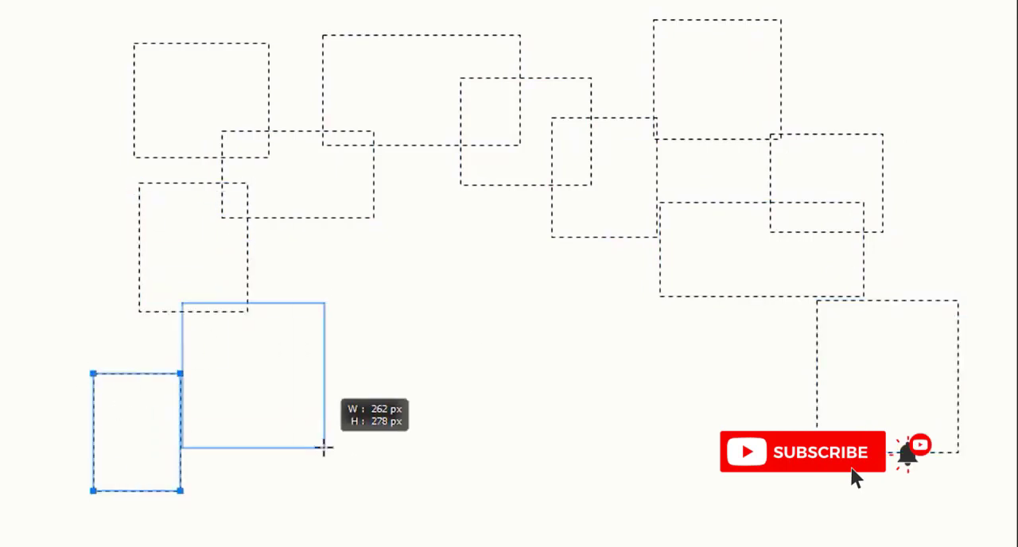
drag(563, 383, 725, 506)
drag(273, 405, 525, 513)
drag(289, 130, 734, 429)
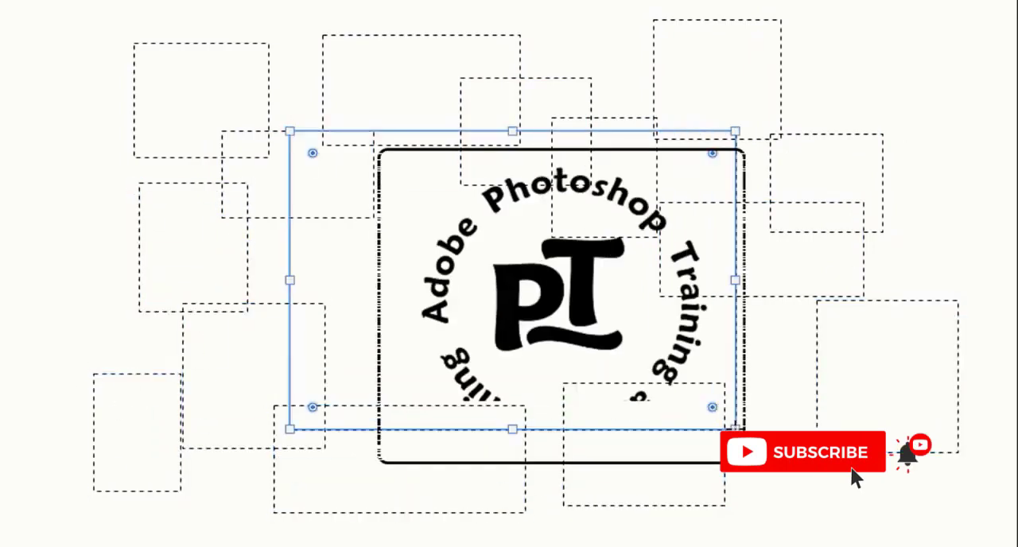
text(PHOTOSHOP)
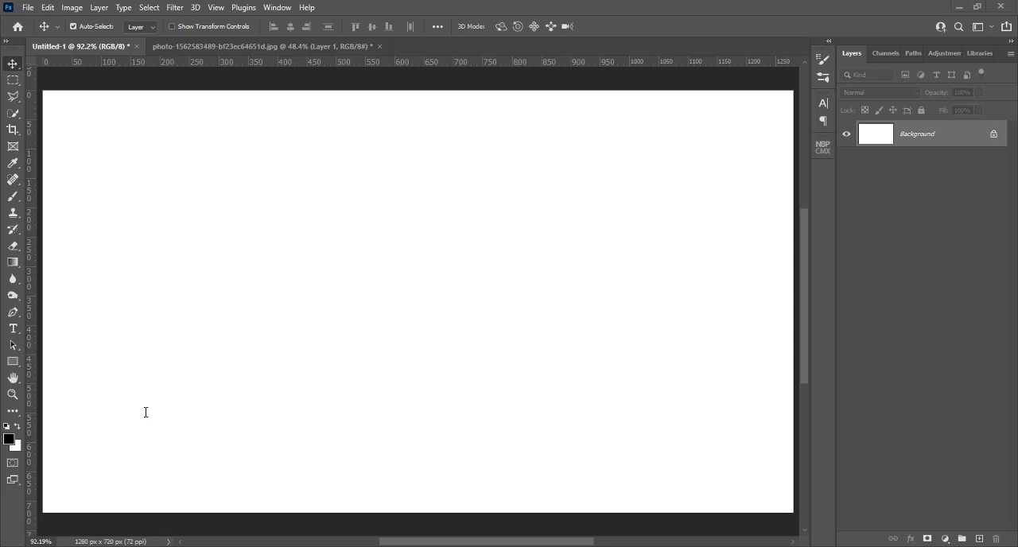
Copy the cut-out woman layer from the photo document into Untitled-1 and place it near the canvas center.
click(186, 47)
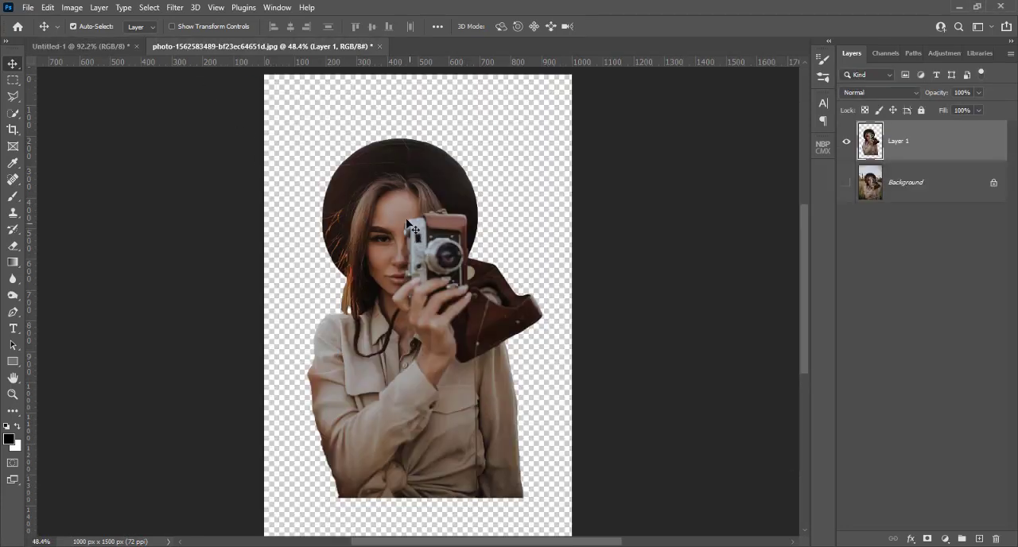
drag(403, 214, 403, 244)
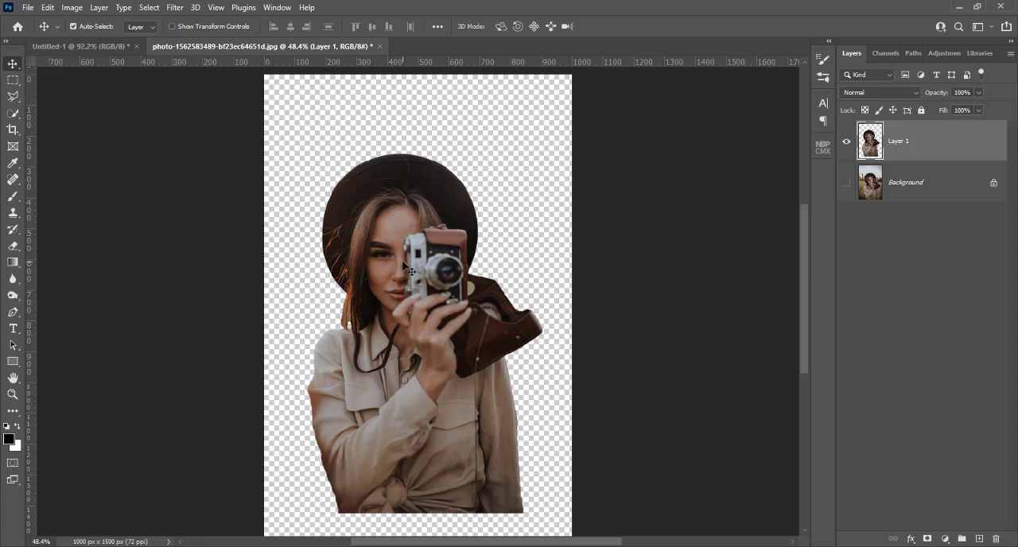
drag(411, 275, 456, 305)
drag(449, 249, 441, 399)
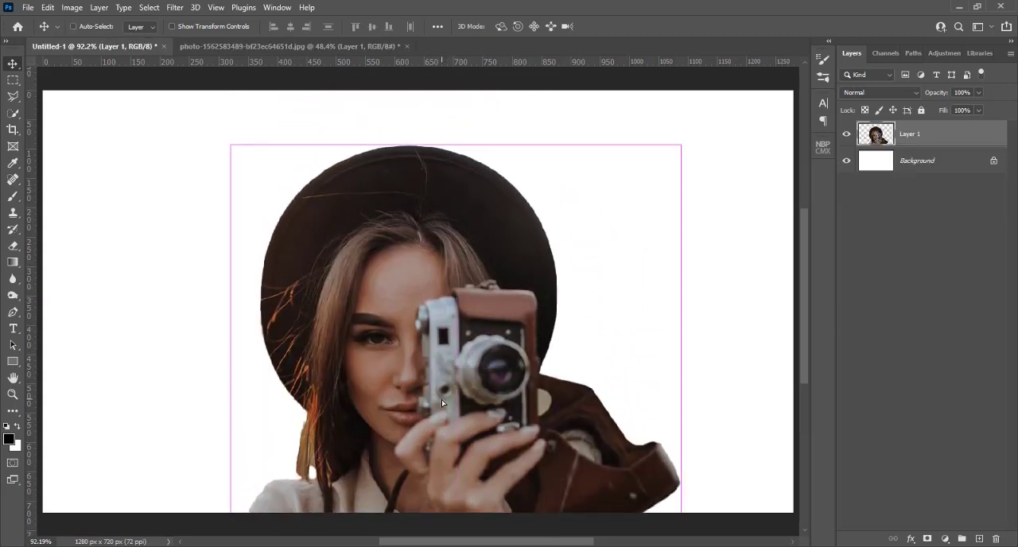
Scale the woman layer to about 56% and position it centrally with her torso reaching the canvas's lower edge.
key(ctrl+t)
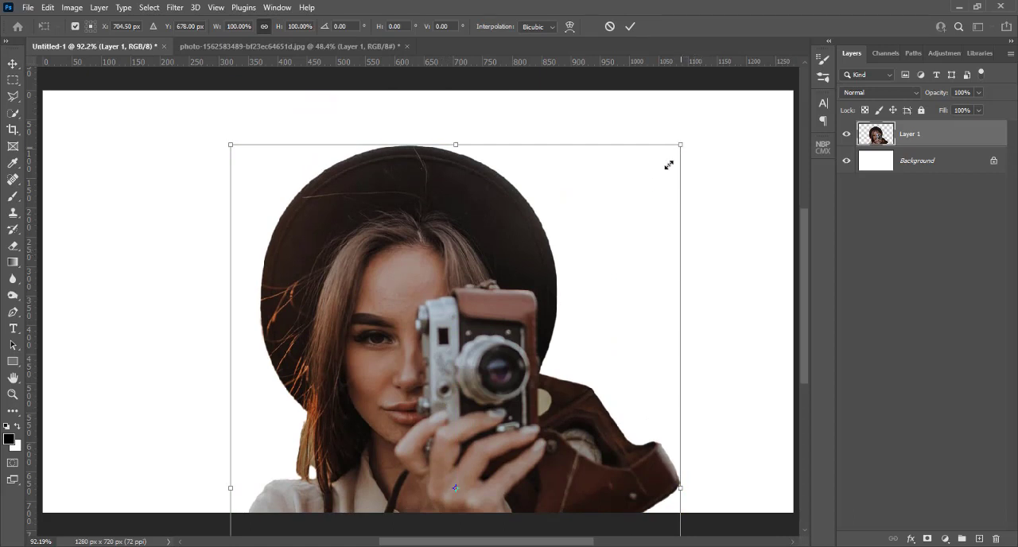
drag(669, 164, 512, 404)
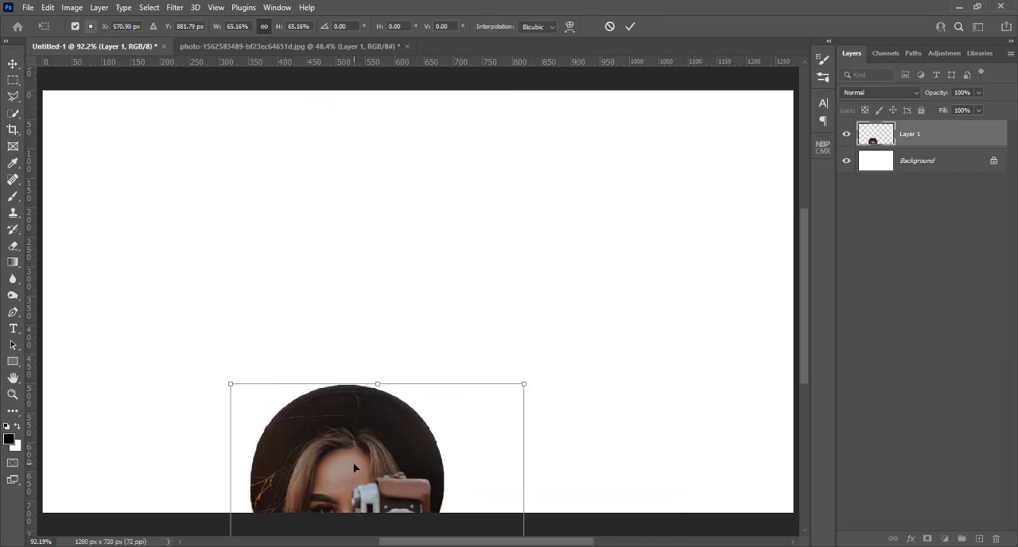
drag(355, 455, 405, 164)
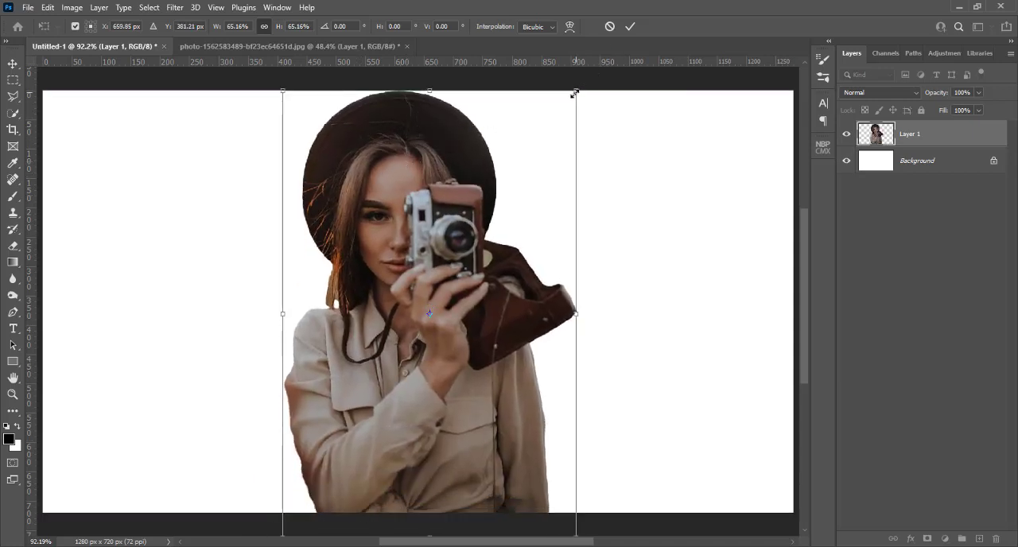
drag(575, 93, 539, 156)
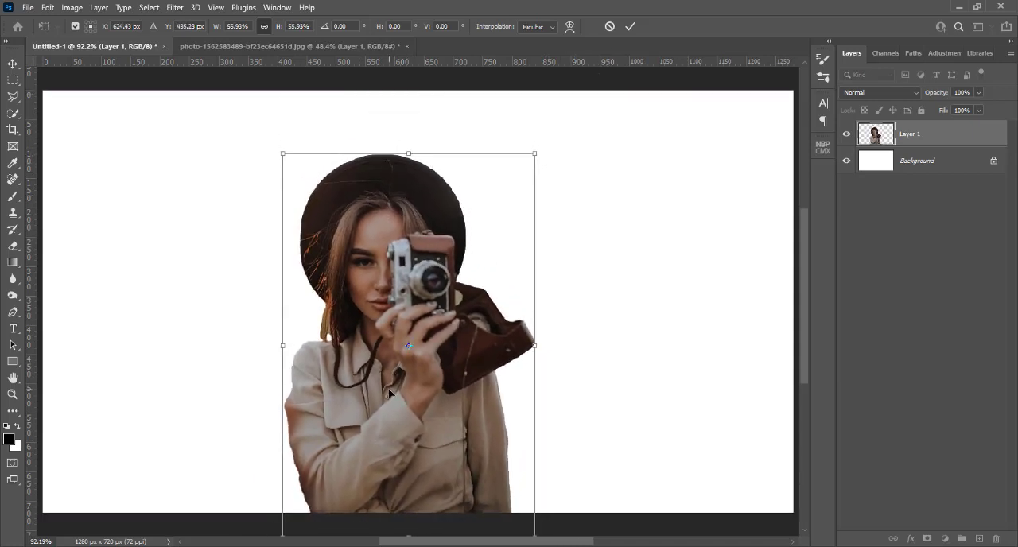
drag(389, 393, 404, 373)
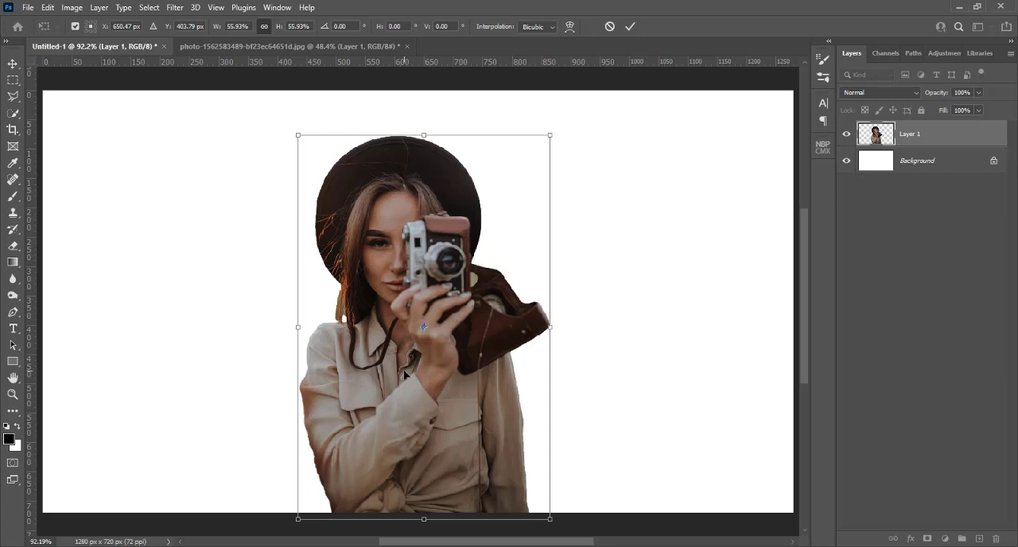
key(Return)
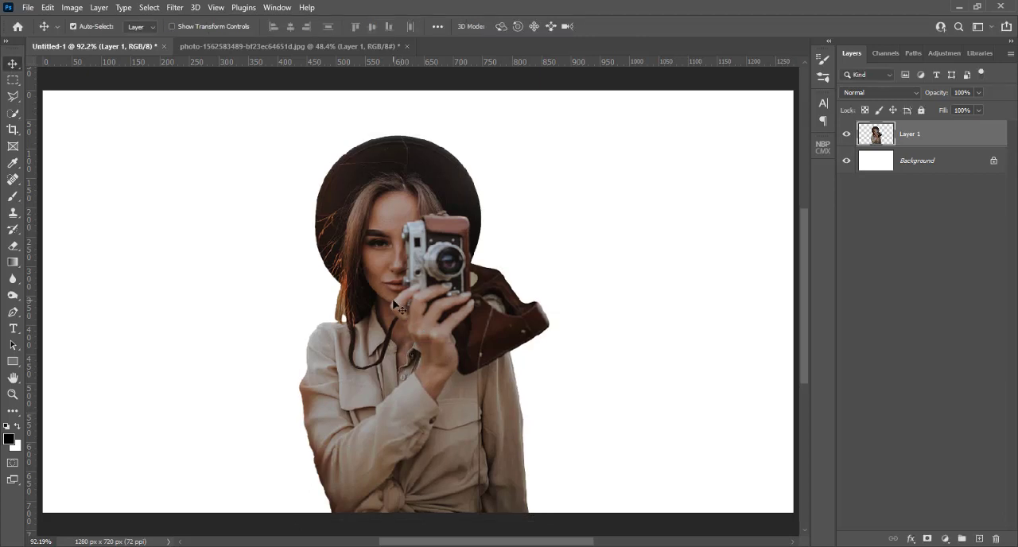
Duplicate the woman layer, hide the upper copy and select the original Layer 1.
key(ctrl)
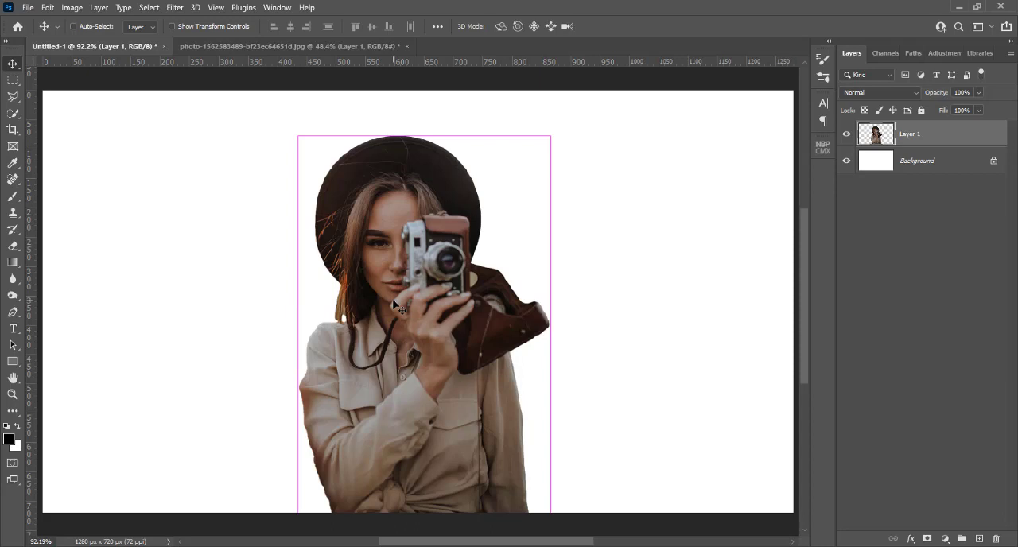
key(ctrl+j)
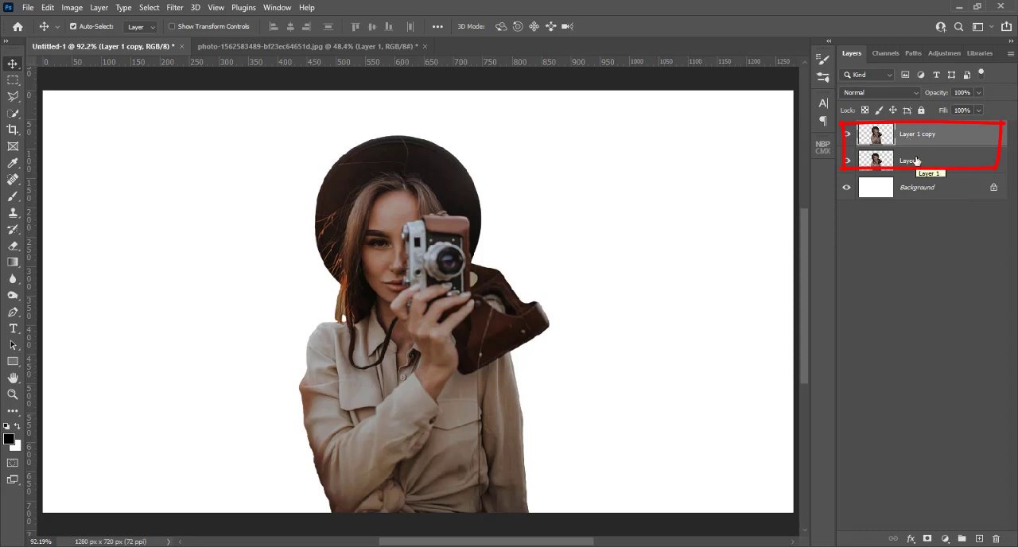
click(847, 135)
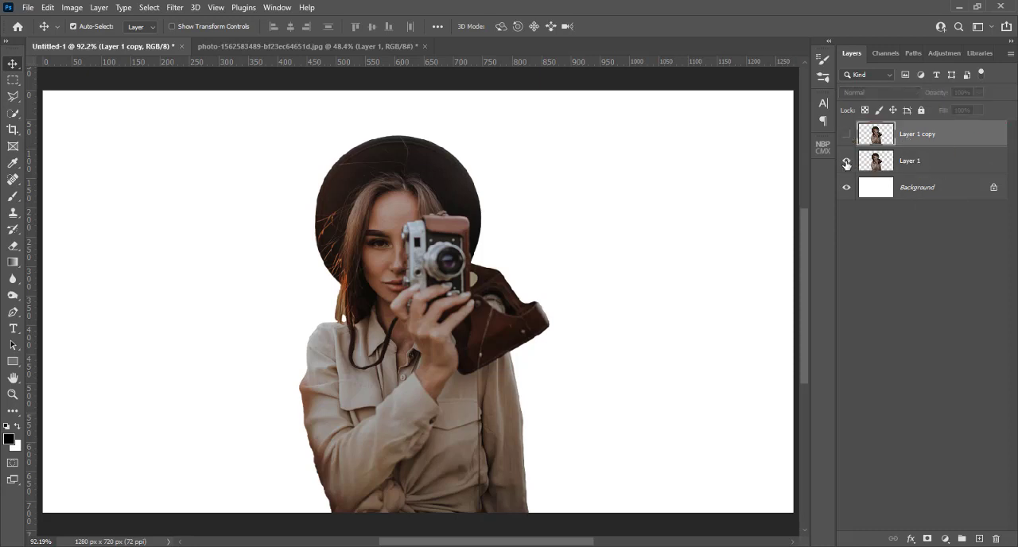
click(914, 163)
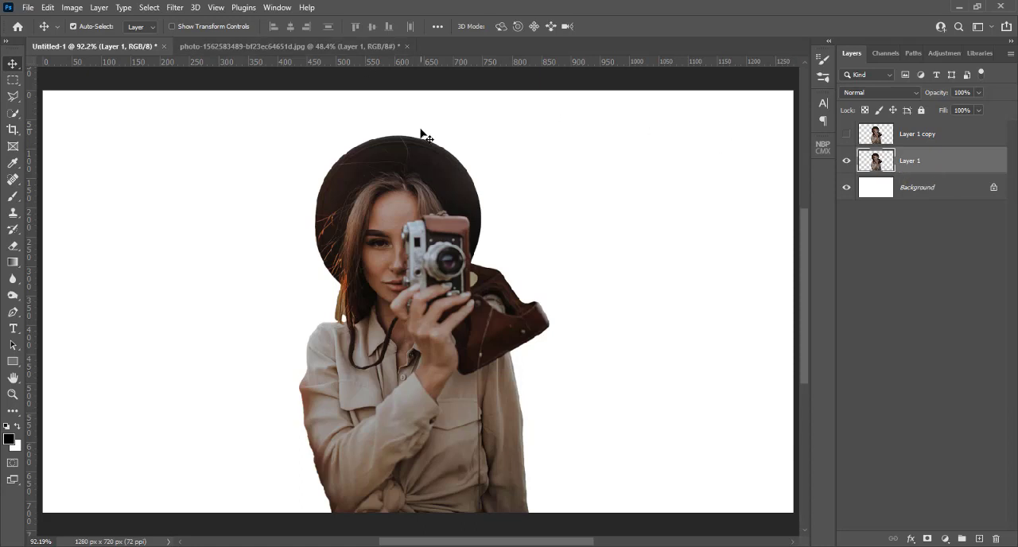
Open the Liquify filter on Layer 1 and forward-warp the hat, camera and leather case outward to the upper-right and right image edges.
click(175, 8)
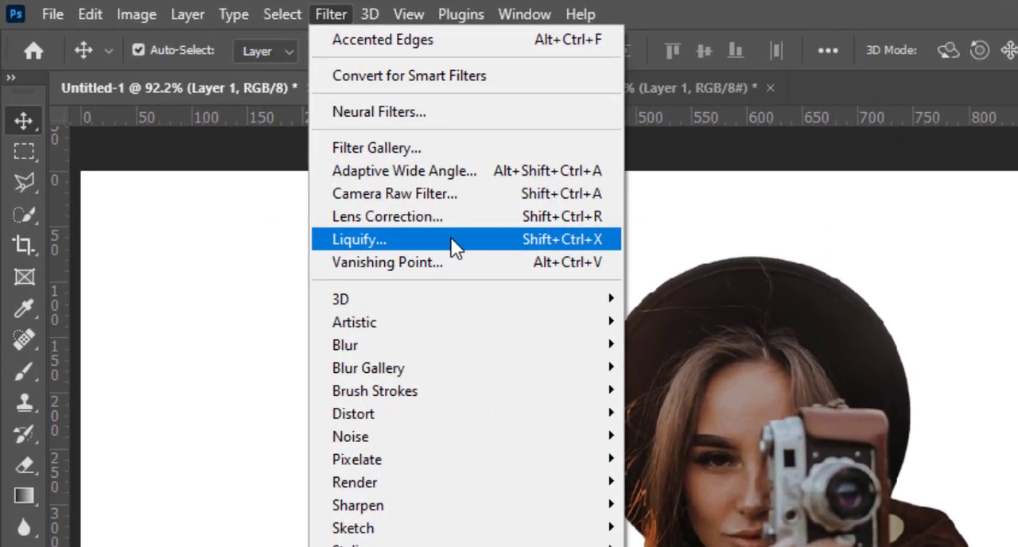
click(452, 243)
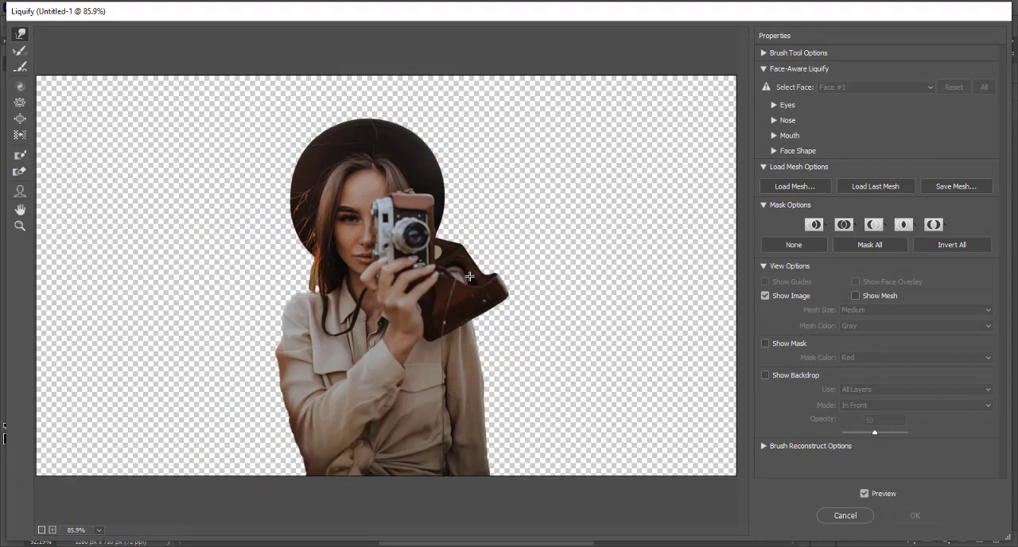
drag(512, 273, 568, 259)
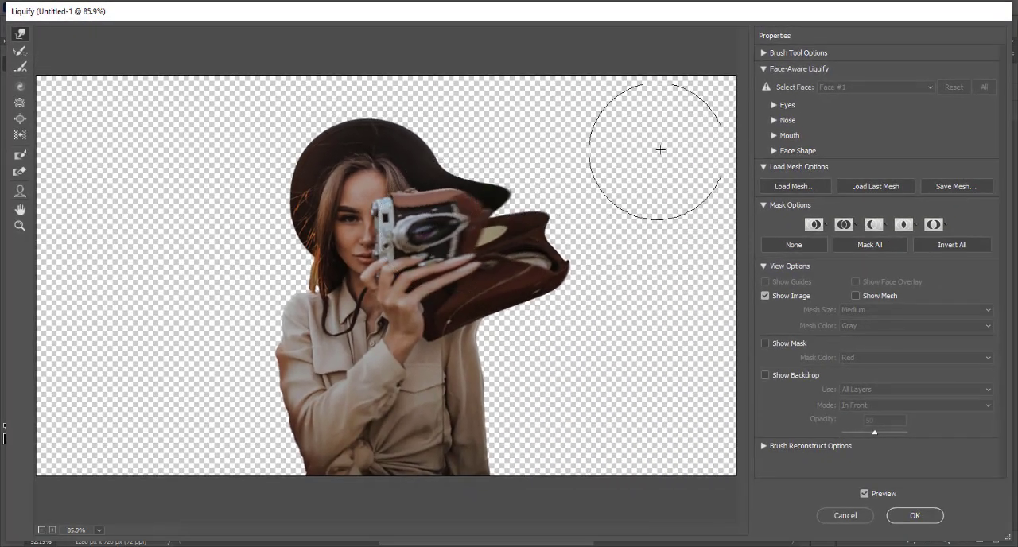
drag(523, 233, 682, 141)
drag(493, 203, 659, 109)
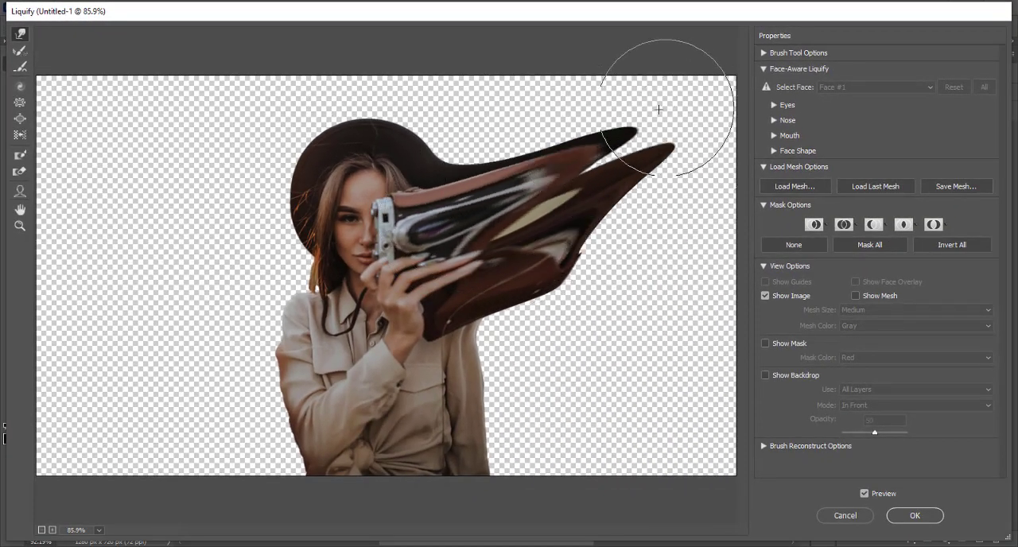
mouse_move(407, 145)
mouse_down()
mouse_move(551, 66)
mouse_move(496, 160)
mouse_move(625, 79)
mouse_up()
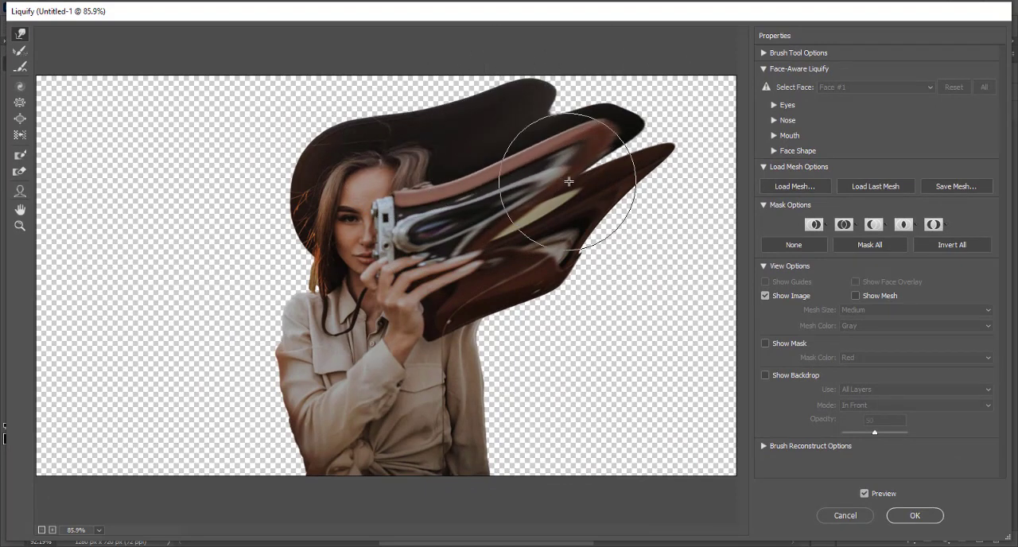
drag(569, 182, 679, 140)
drag(593, 122, 640, 86)
drag(558, 121, 607, 55)
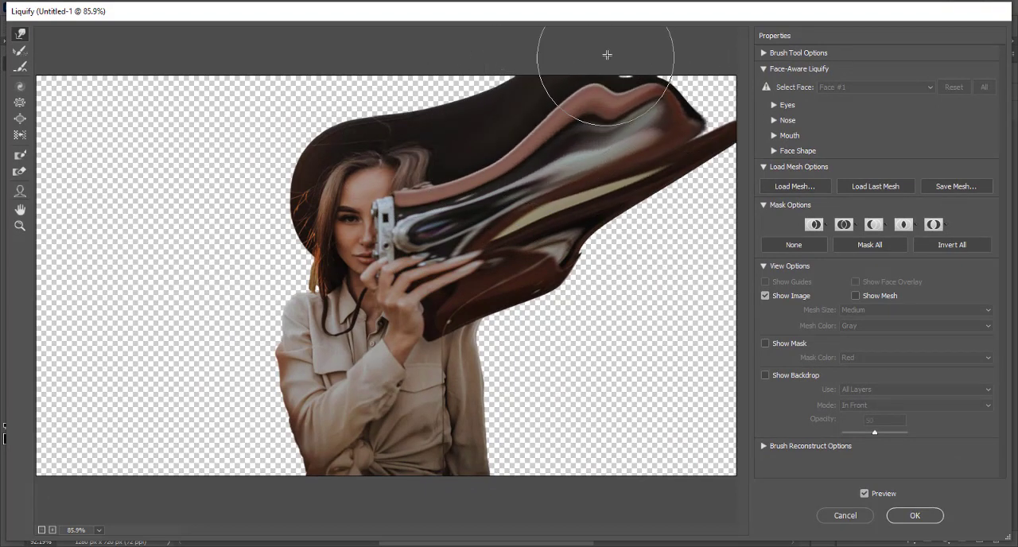
drag(597, 180, 707, 118)
drag(620, 130, 728, 68)
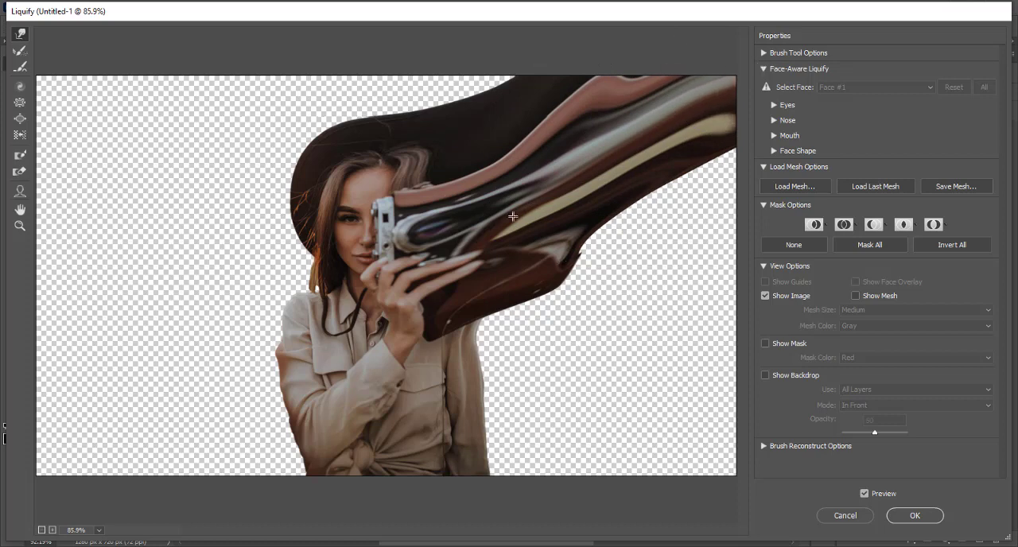
mouse_move(516, 217)
mouse_down()
mouse_move(580, 238)
mouse_move(802, 258)
mouse_up()
mouse_move(644, 211)
mouse_down()
mouse_move(717, 213)
mouse_move(632, 199)
mouse_move(744, 213)
mouse_up()
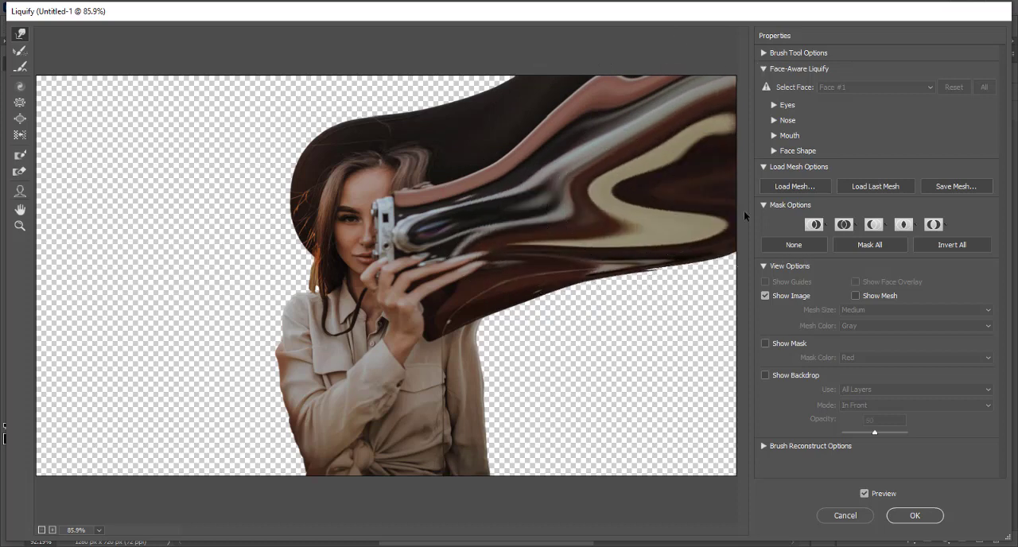
Forward-warp the lower leather case and the shirt beside it outward until they fill the lower-right area of the image.
drag(500, 295, 669, 380)
drag(496, 337, 644, 430)
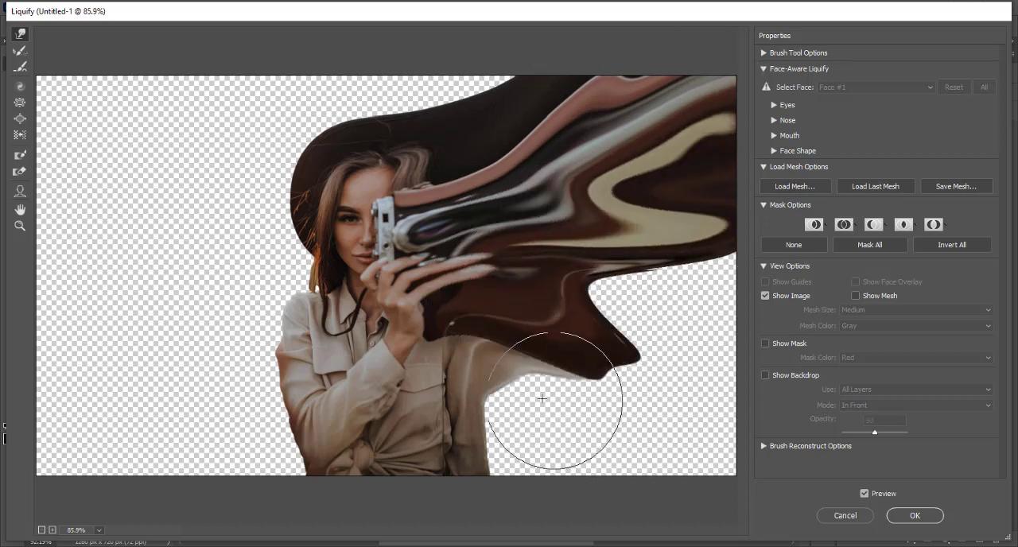
drag(487, 384, 628, 433)
drag(471, 461, 756, 472)
drag(554, 400, 720, 433)
drag(562, 371, 751, 383)
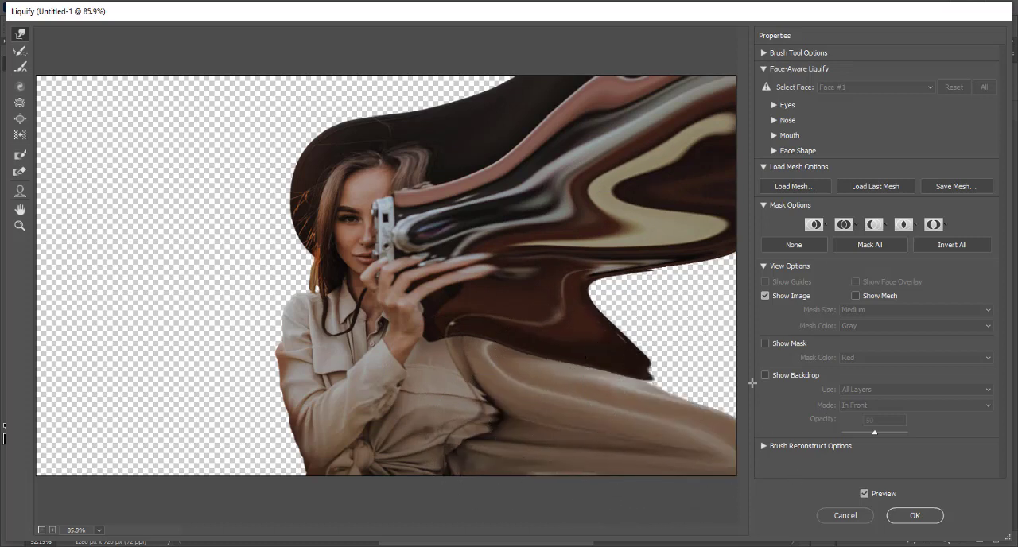
drag(577, 342, 731, 339)
mouse_move(568, 277)
mouse_down()
mouse_move(710, 297)
mouse_move(675, 305)
mouse_move(775, 304)
mouse_up()
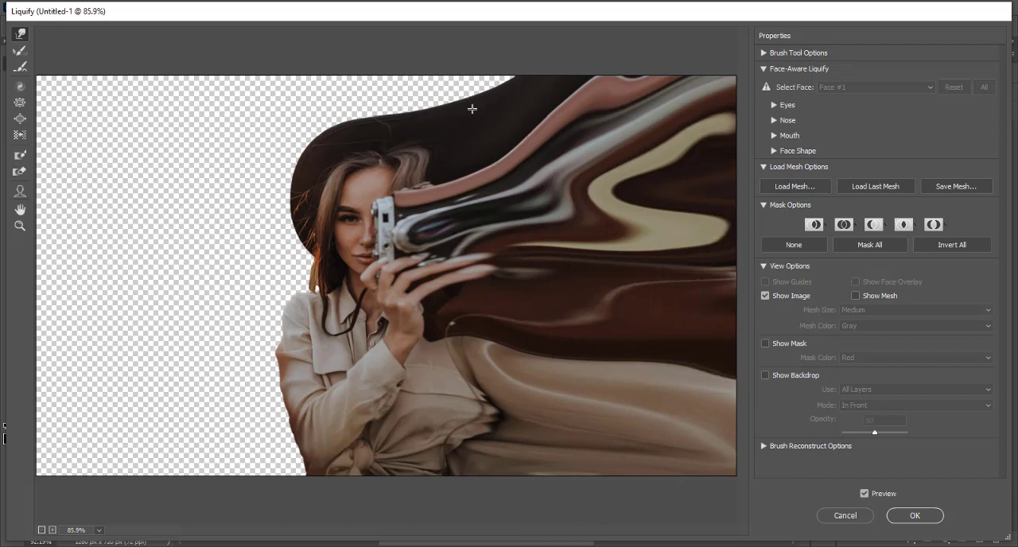
Forward-warp the hat brim and hair outward to the image's upper-left corner and left edge, filling the gaps between the smears.
drag(476, 112, 393, 51)
drag(393, 116, 308, 65)
drag(356, 113, 177, 59)
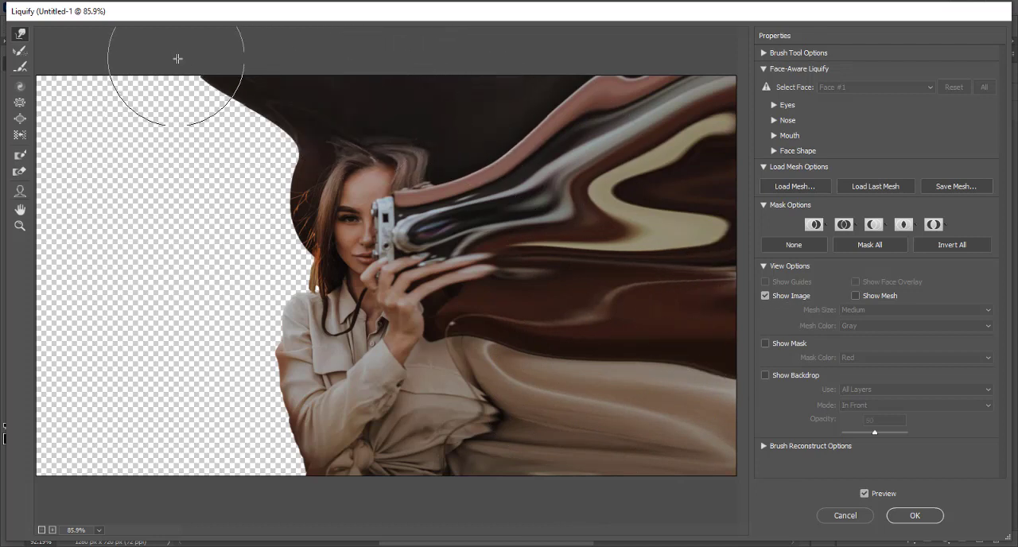
drag(306, 154, 5, 120)
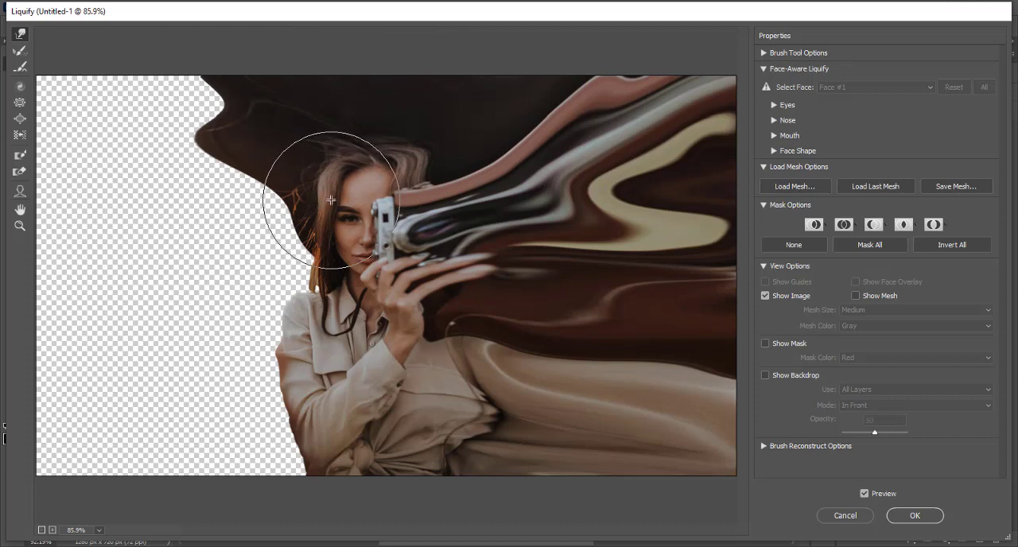
mouse_move(331, 200)
mouse_down()
mouse_move(98, 169)
mouse_move(54, 152)
mouse_up()
drag(232, 159, 111, 119)
drag(243, 138, 130, 78)
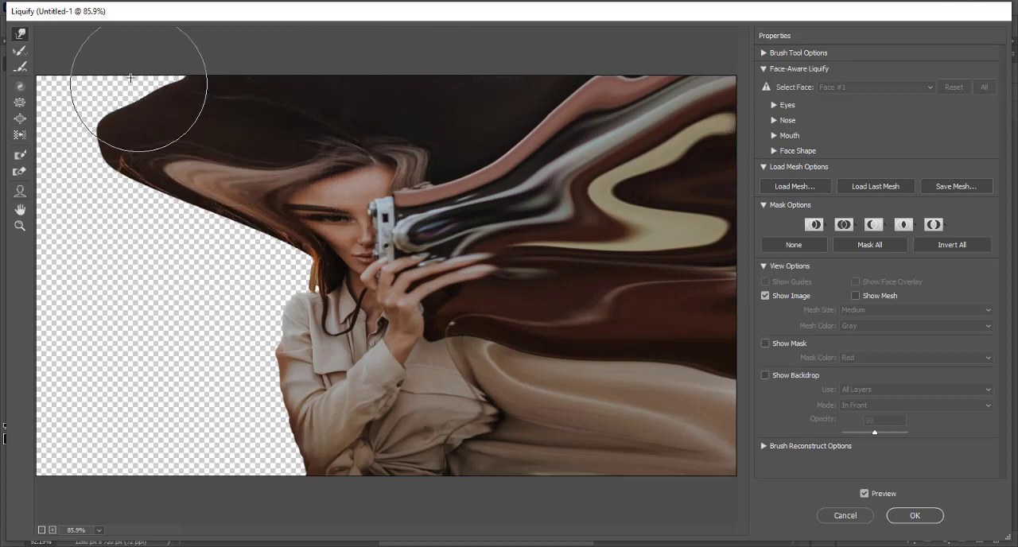
drag(141, 111, 24, 34)
drag(198, 164, 48, 206)
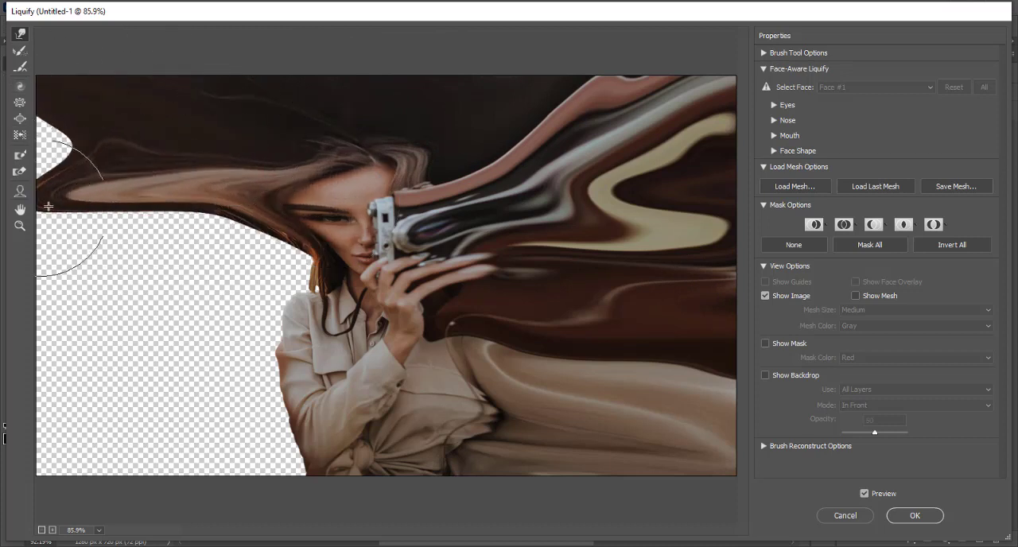
drag(74, 173, 9, 169)
drag(71, 141, 14, 134)
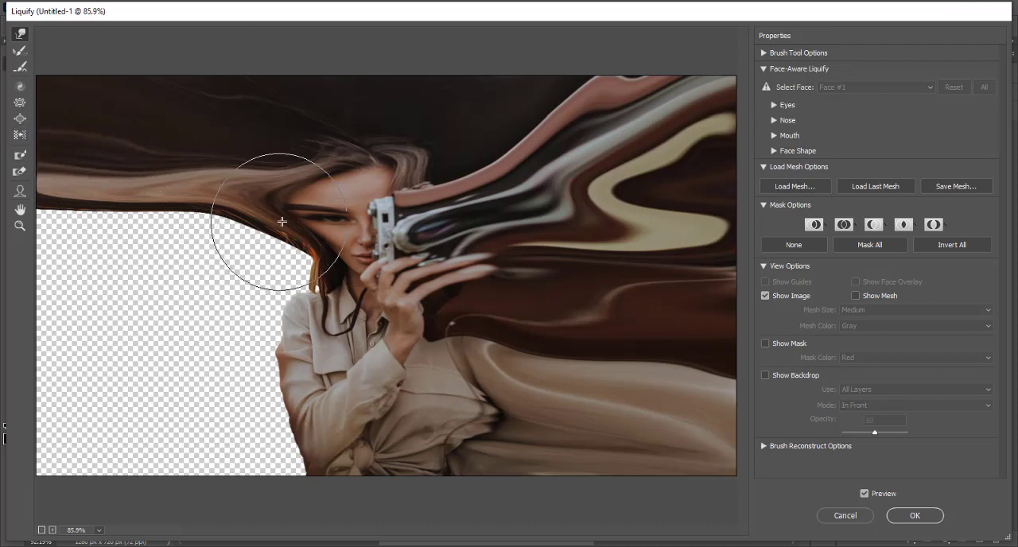
Forward-warp the hair and the lower edge of the left smear down and outward along the image's left edge.
mouse_move(288, 215)
mouse_down()
mouse_move(130, 271)
mouse_move(86, 297)
mouse_up()
drag(163, 207, 22, 286)
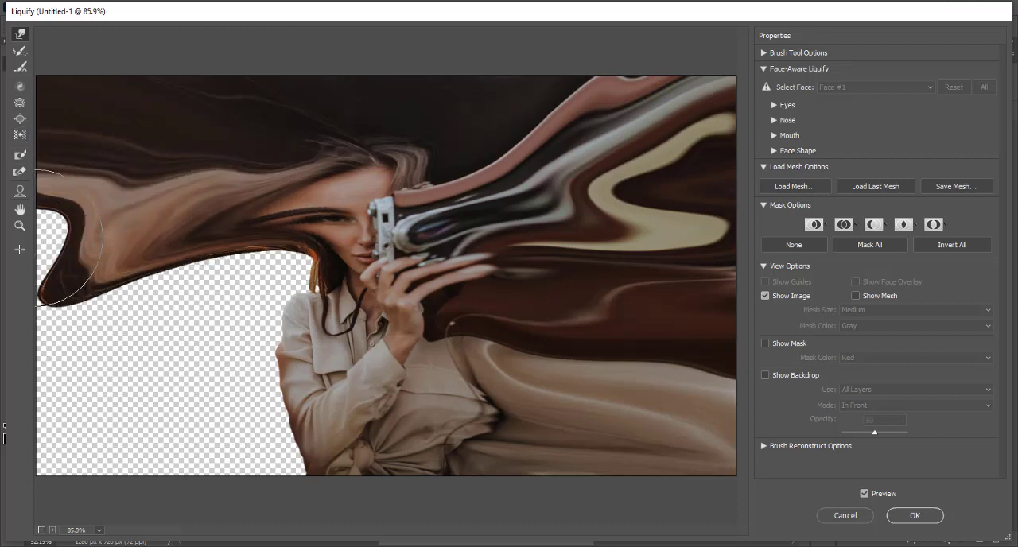
drag(34, 238, 10, 264)
drag(135, 243, 32, 297)
drag(272, 258, 152, 406)
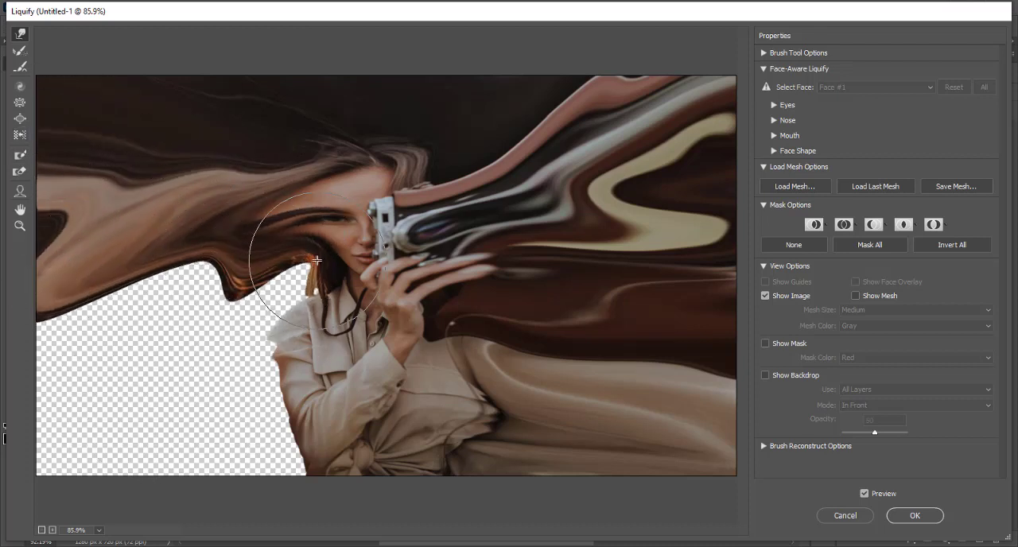
Forward-warp the hair ends beside the face, the shoulder and the shirt sleeve outward toward the image's lower-left corner.
drag(317, 260, 183, 395)
drag(291, 386, 119, 428)
drag(334, 455, 112, 460)
drag(231, 456, 89, 463)
drag(249, 307, 39, 434)
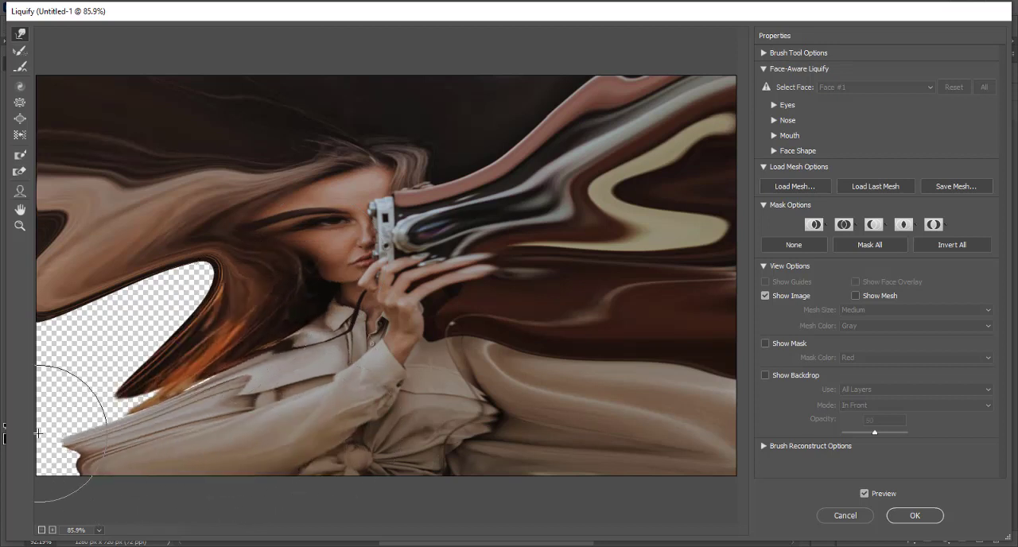
Forward-warp the smeared hair down into the gap above the sleeve and stretch the sleeve out to the left edge.
drag(212, 256, 86, 414)
drag(181, 272, 52, 442)
drag(122, 369, 49, 453)
drag(140, 450, 45, 469)
drag(164, 431, 48, 446)
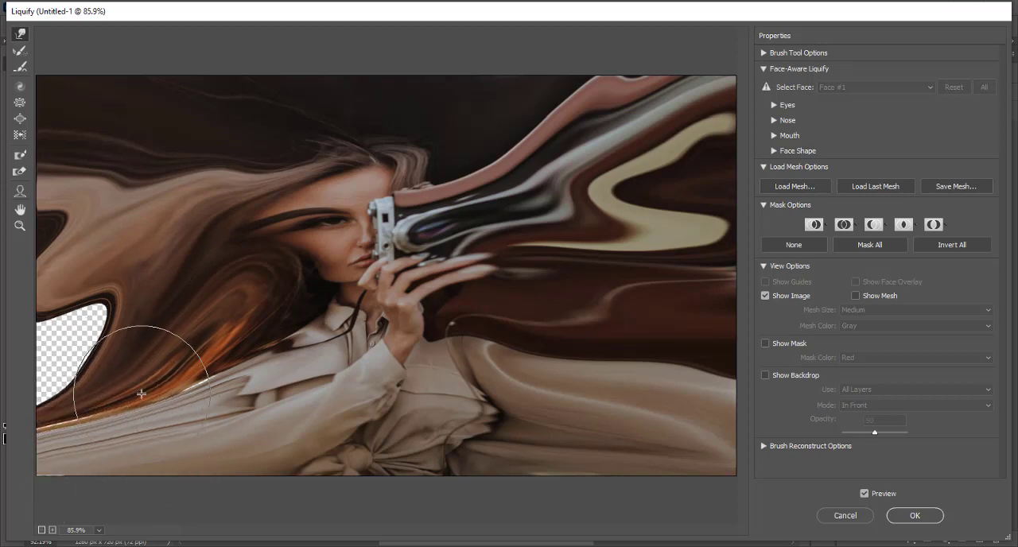
Forward-warp the orange hair ends and upper sleeve edge outward into the image's lower-left corner, closing the seam between them.
drag(142, 394, 66, 424)
drag(228, 377, 46, 431)
drag(168, 393, 54, 421)
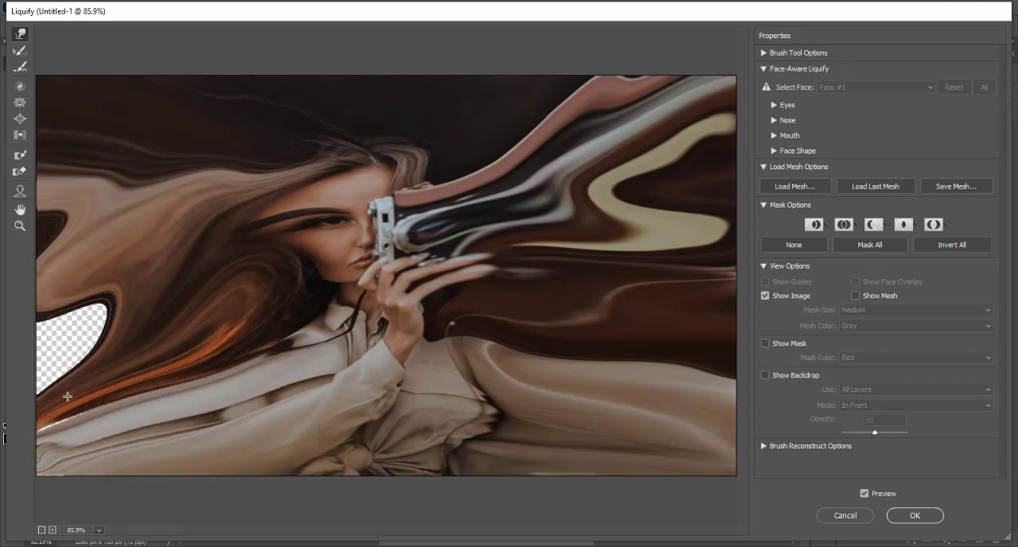
mouse_move(110, 369)
mouse_down()
mouse_move(34, 436)
mouse_move(43, 457)
mouse_up()
drag(57, 423, 30, 463)
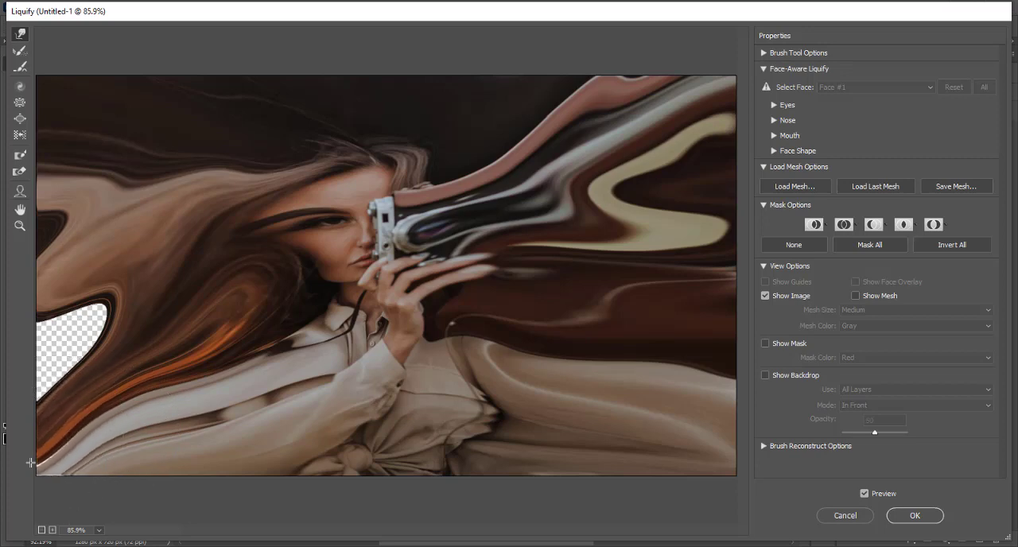
Fill the last transparent gap at the left edge with smeared hair, touch up the lower shirt edge and apply Liquify.
drag(147, 321, 39, 377)
drag(102, 307, 41, 371)
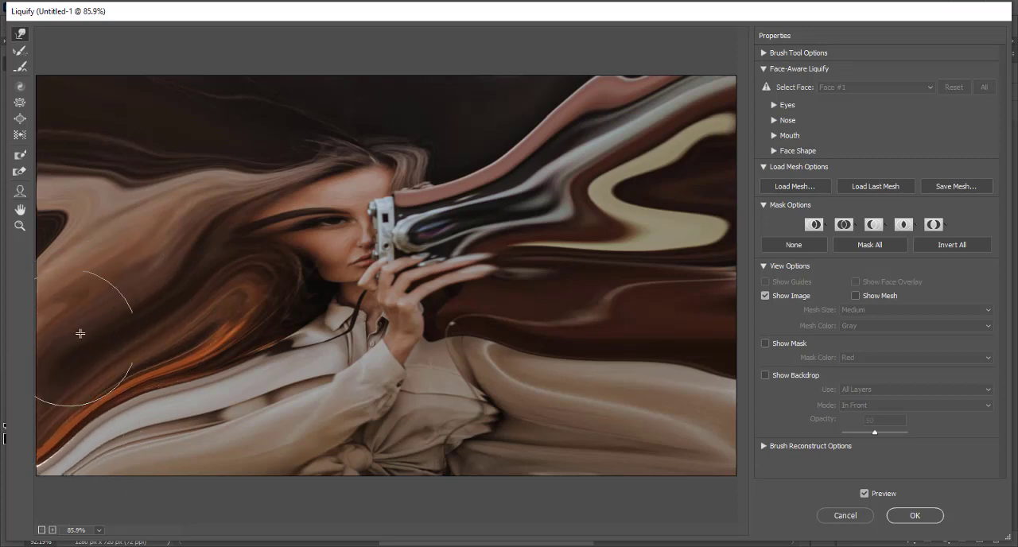
drag(110, 325, 73, 349)
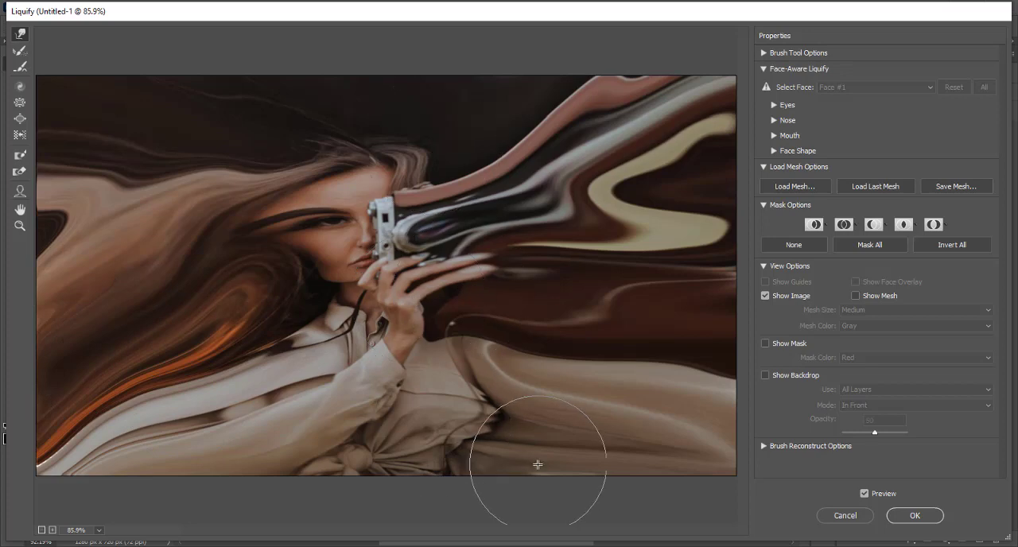
drag(537, 464, 564, 472)
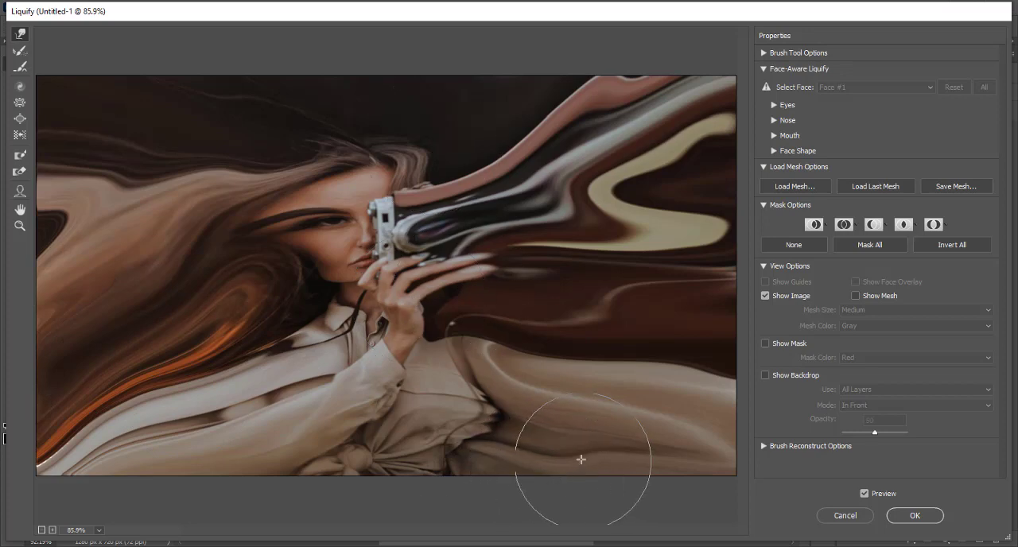
click(914, 516)
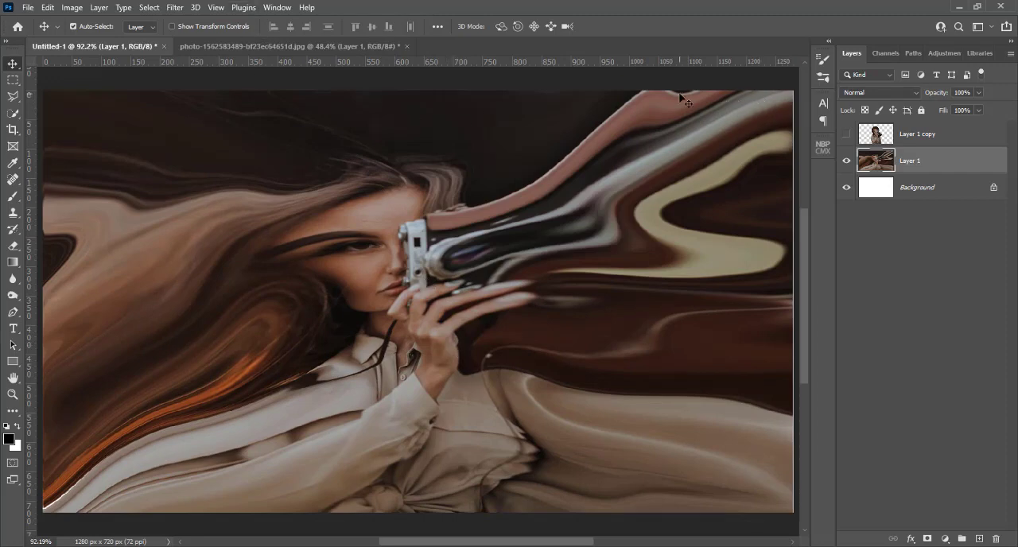
Unhide Layer 1 copy, adding a black layer mask to Layer 1 and a white layer mask to Layer 1 copy.
click(847, 134)
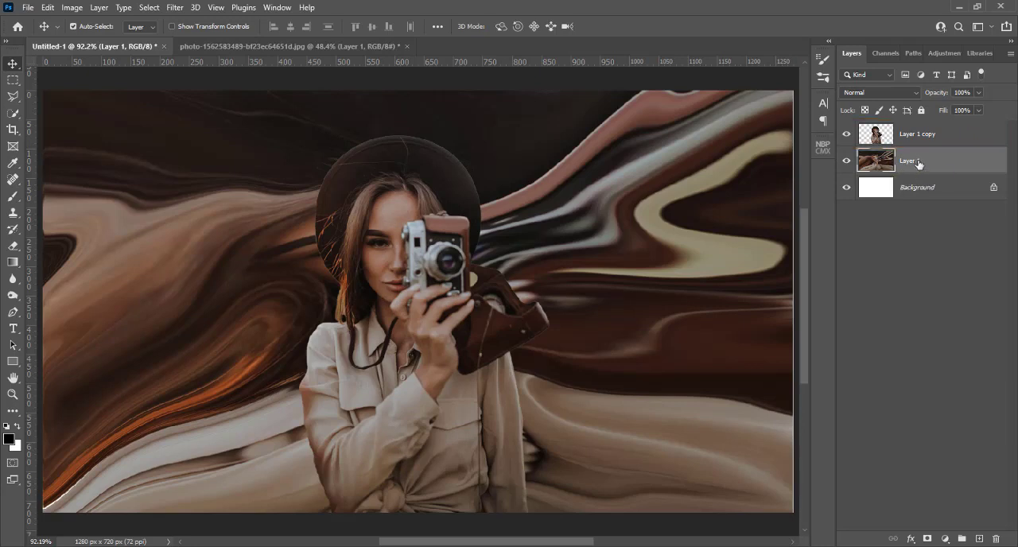
alt+click(927, 540)
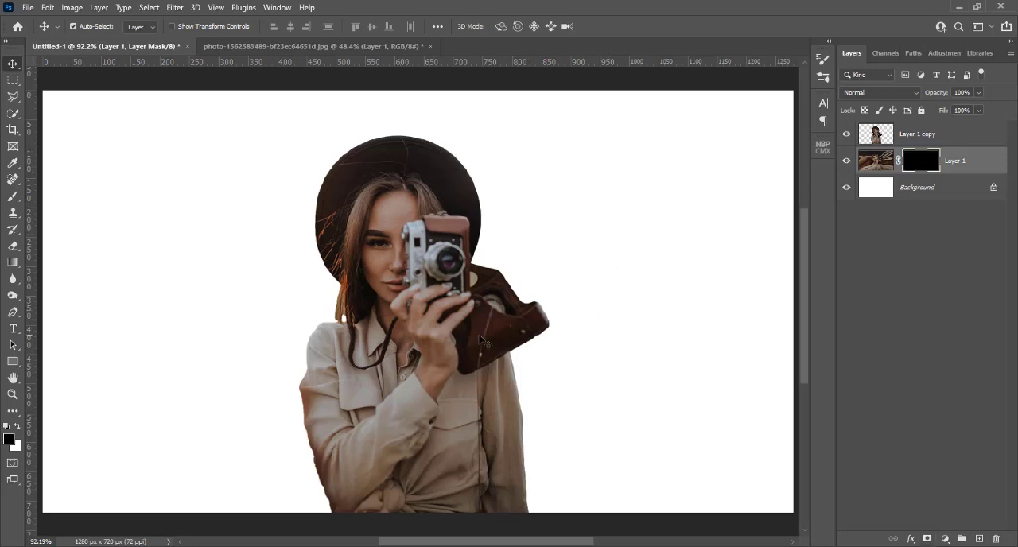
click(846, 134)
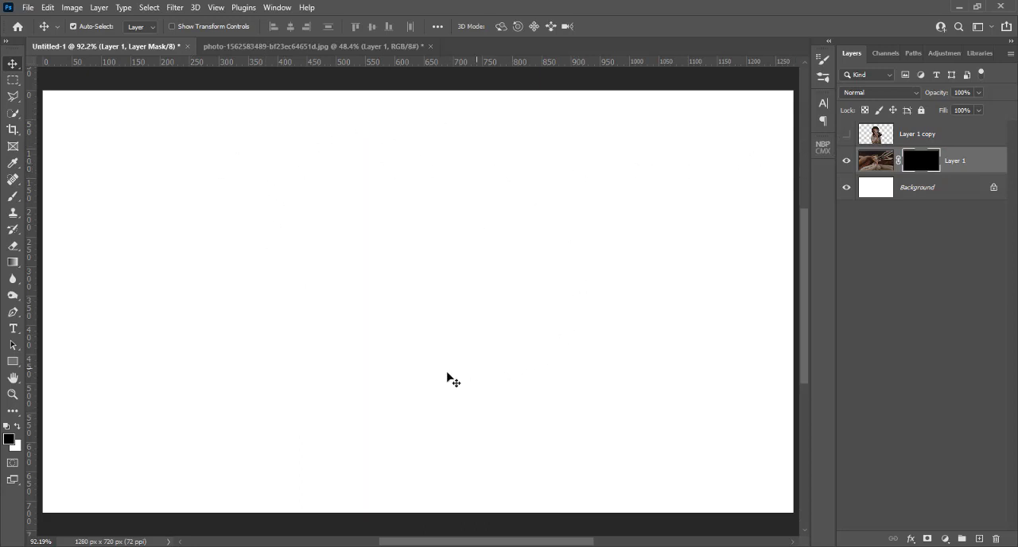
click(846, 134)
click(878, 136)
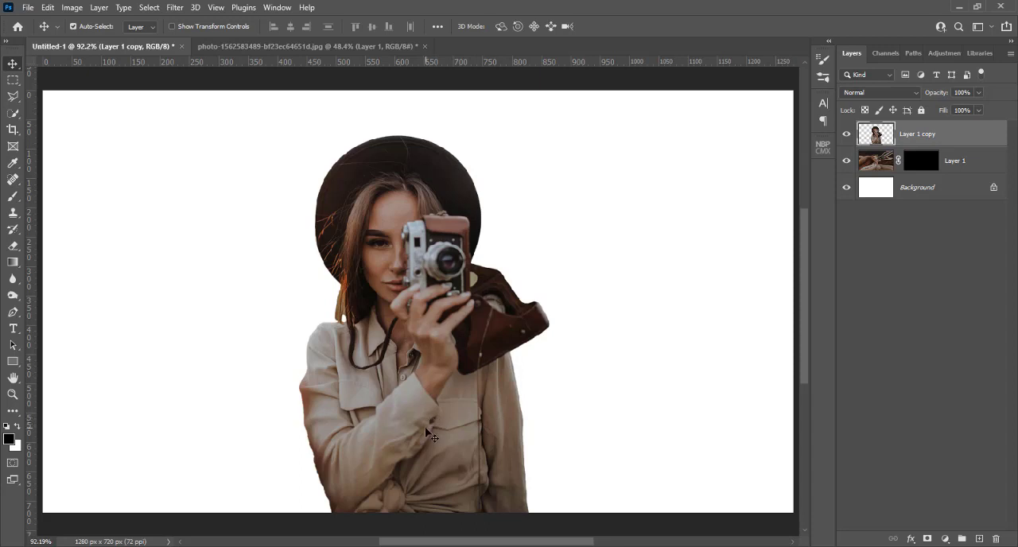
click(928, 540)
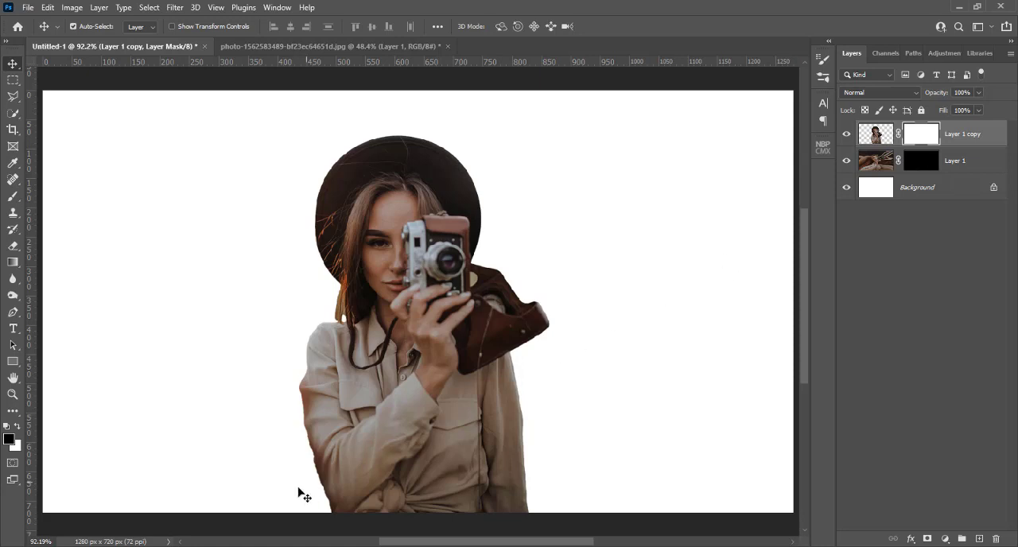
Switch to the browser, examine Brusheezy's free broken glass and dispersion brush sets, and return to Photoshop.
key(alt+Tab)
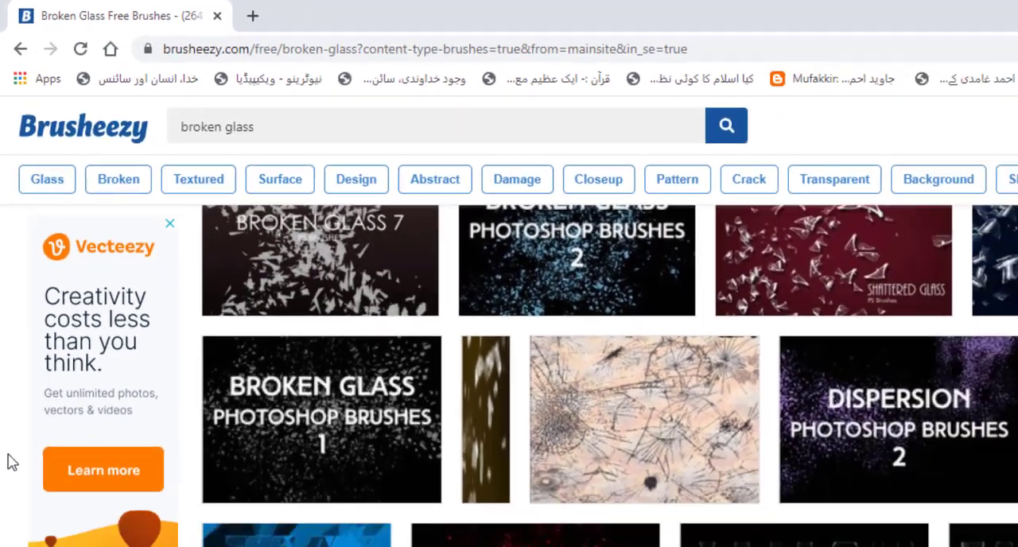
scroll(9, 524, down, 5)
scroll(4, 314, up, 10)
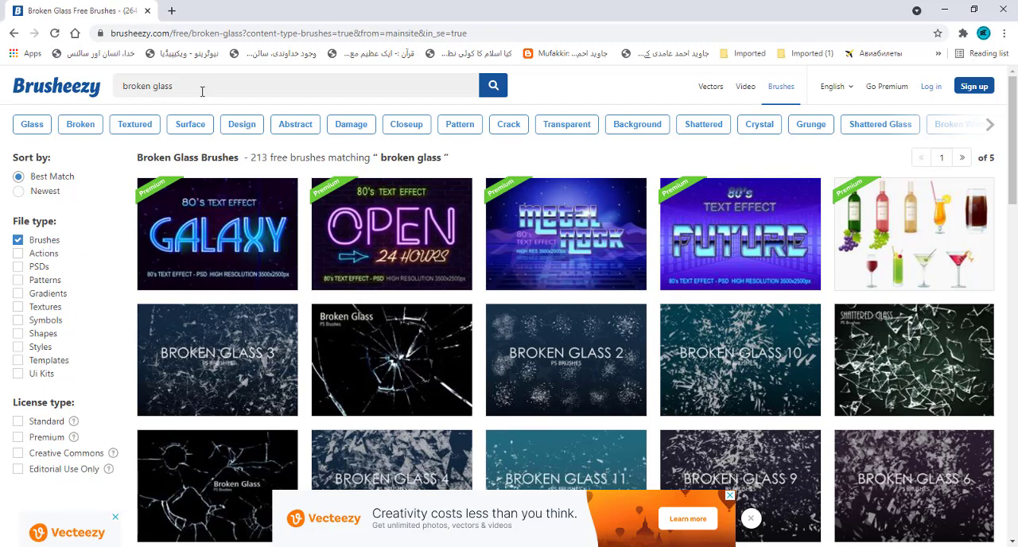
scroll(171, 237, down, 3)
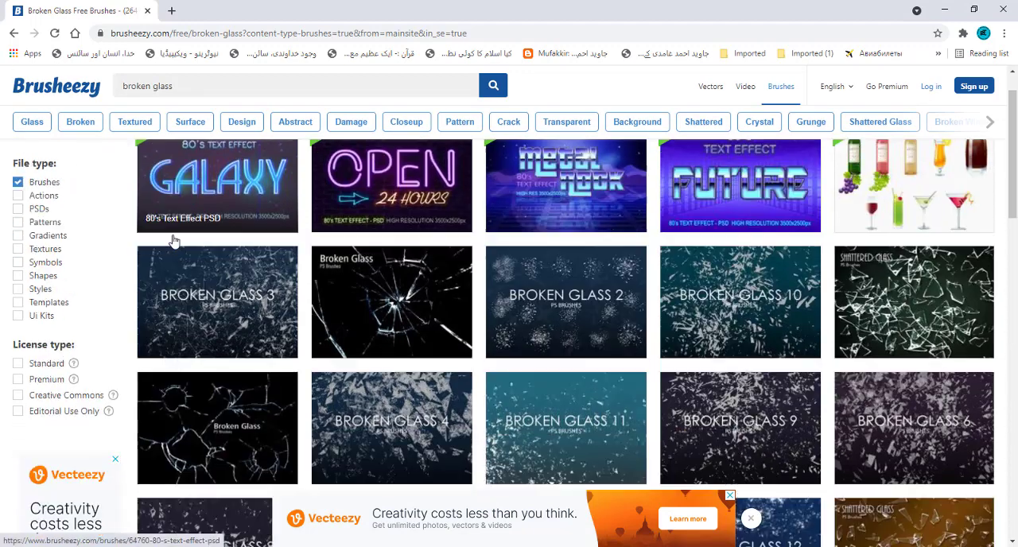
scroll(172, 237, down, 2)
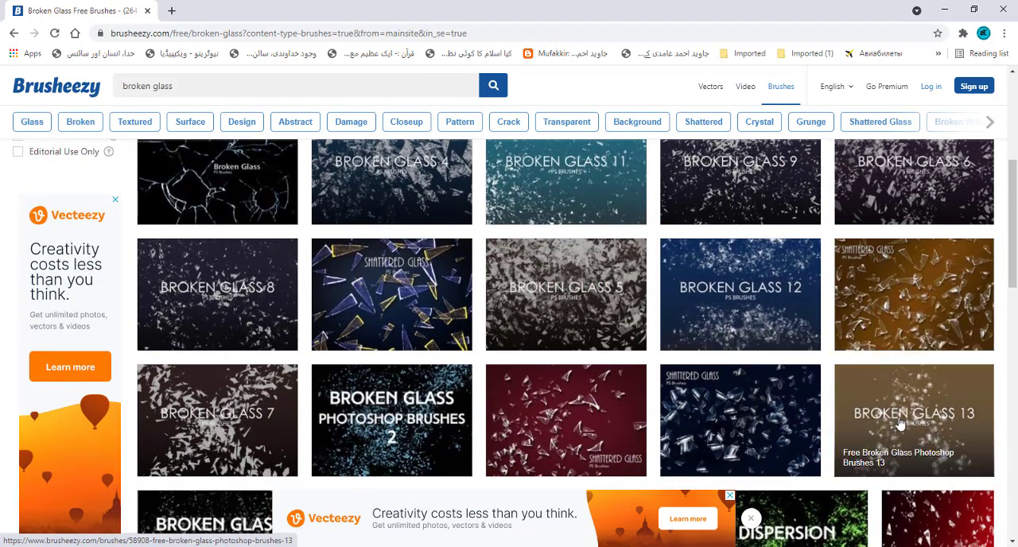
scroll(302, 414, down, 3)
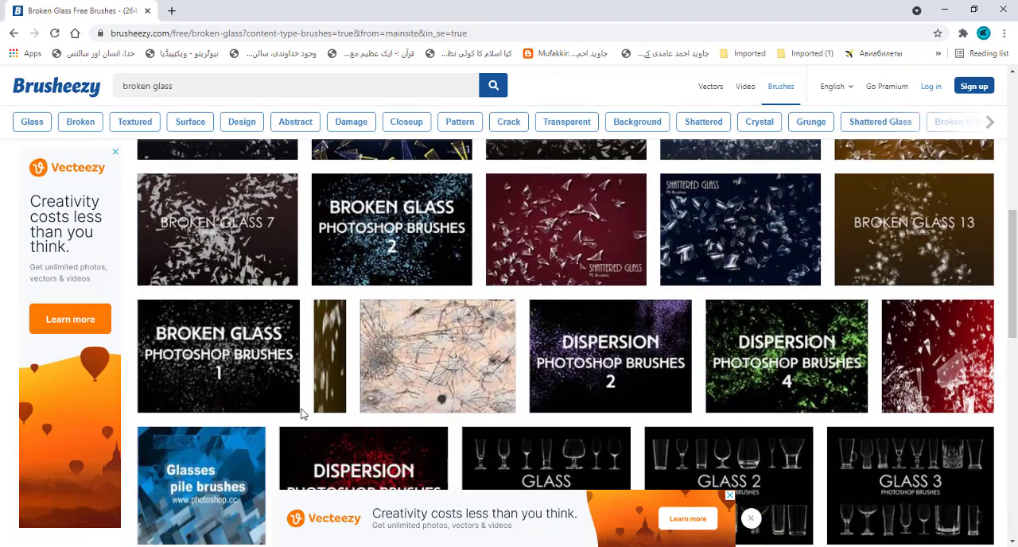
scroll(301, 413, down, 2)
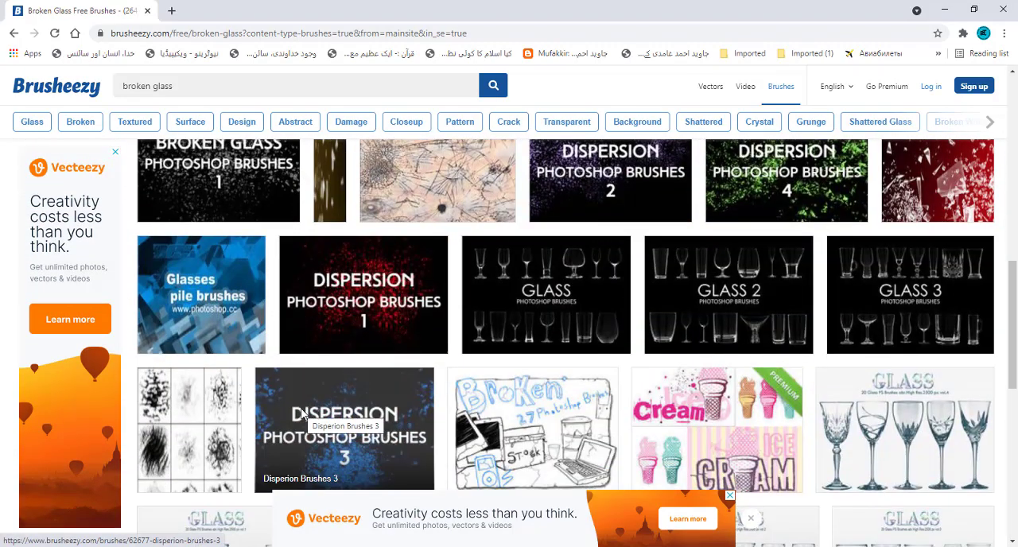
scroll(303, 414, up, 2)
scroll(302, 414, up, 5)
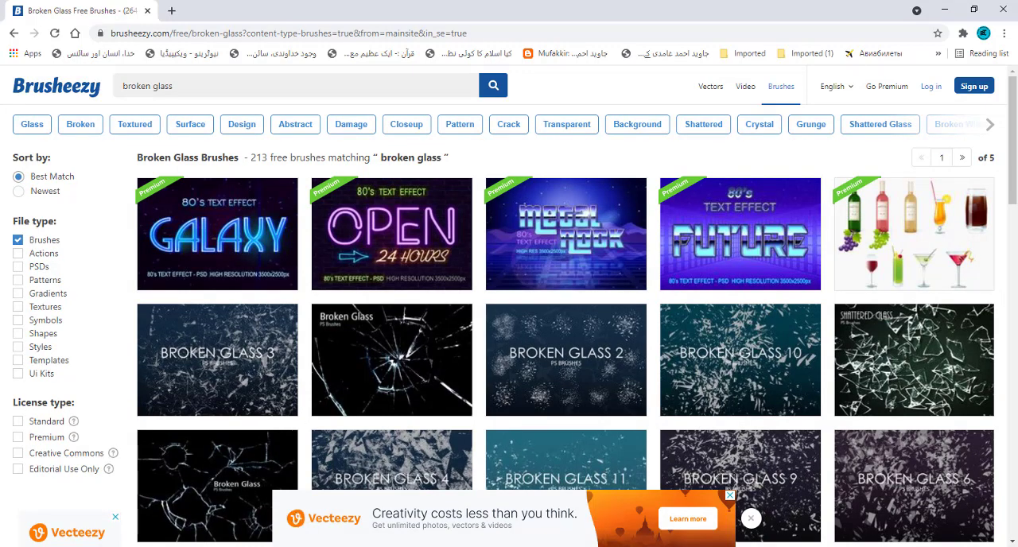
click(302, 469)
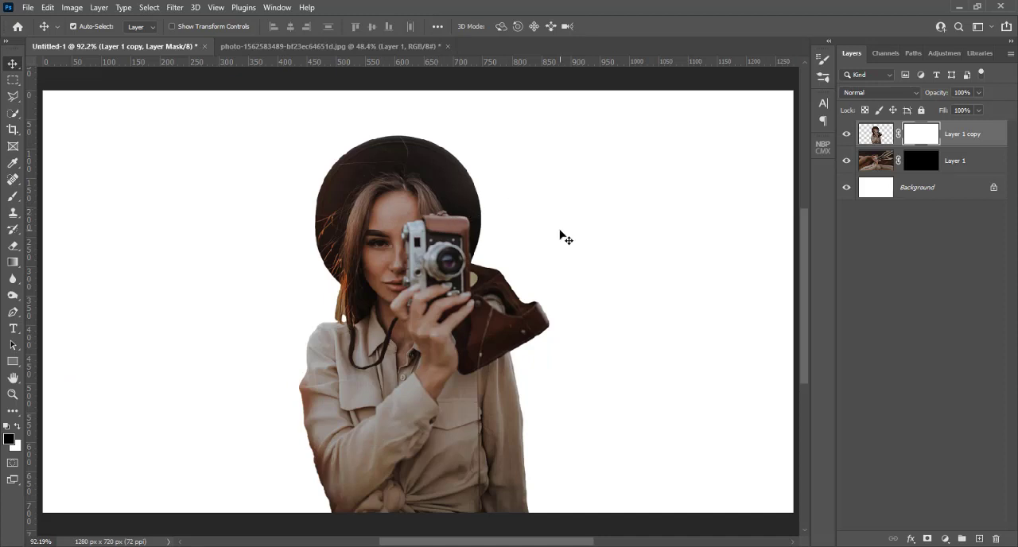
Select Layer 1's mask and choose the 3d 3 preset from the Free Disintegration Photoshop Brushes set for the Brush tool.
click(914, 163)
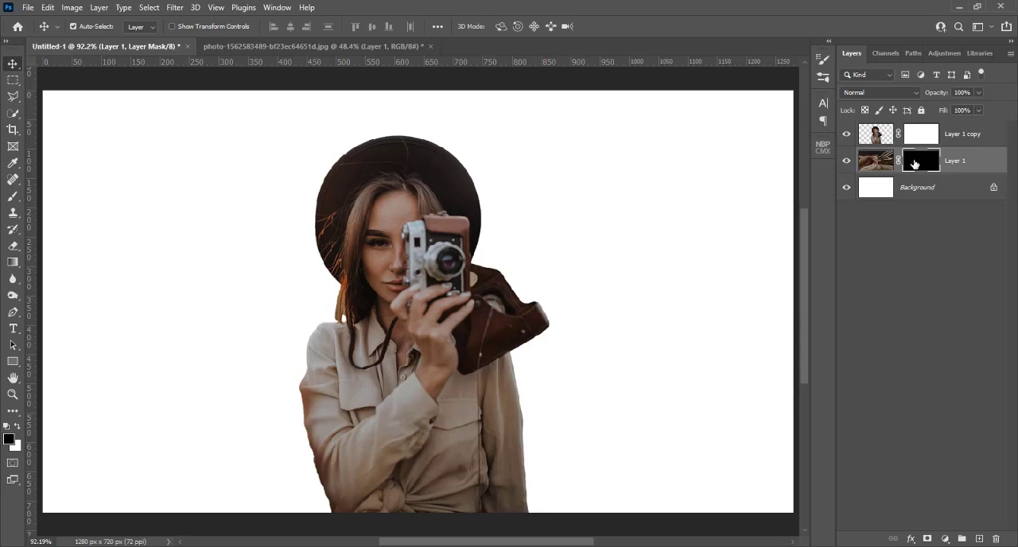
click(12, 198)
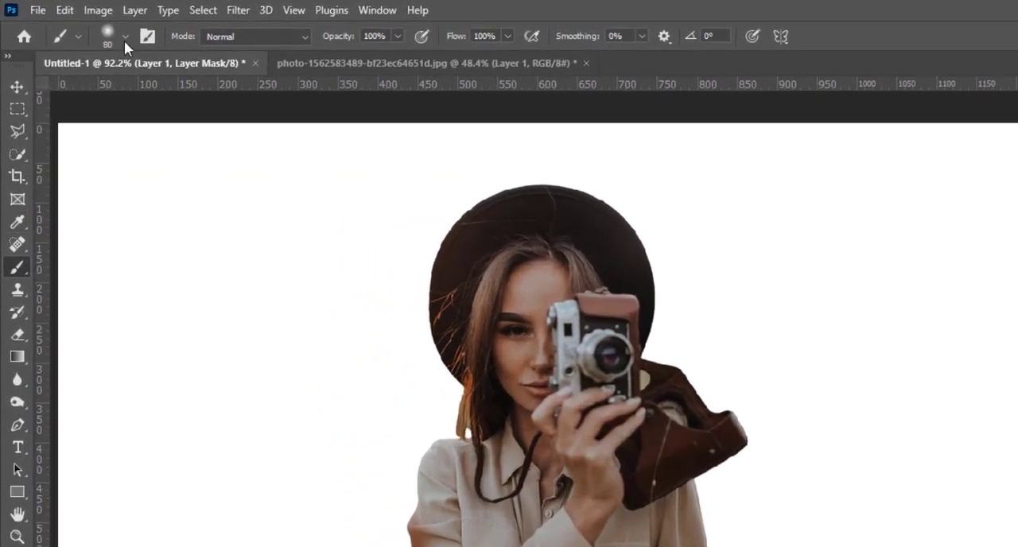
click(125, 37)
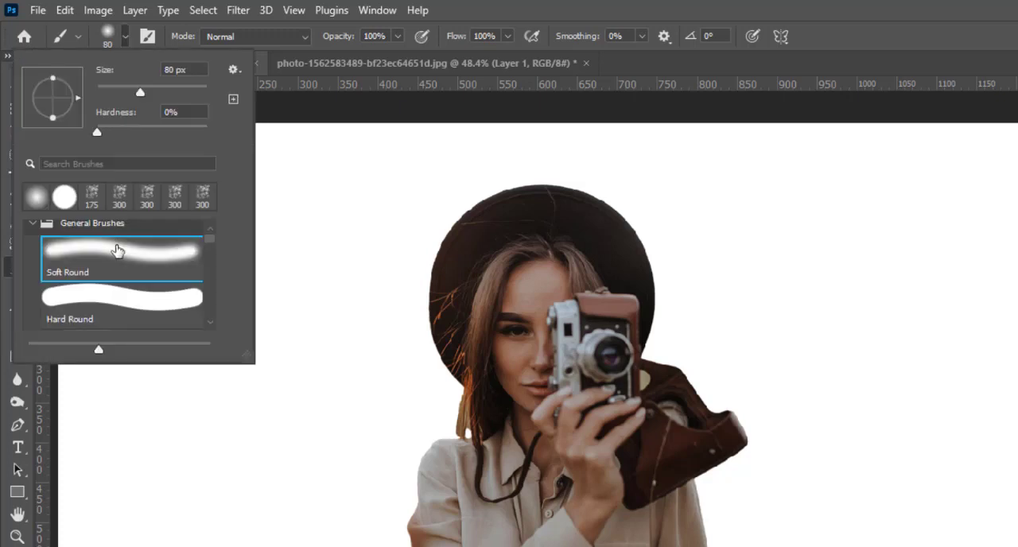
scroll(117, 251, down, 1)
scroll(117, 251, down, 2)
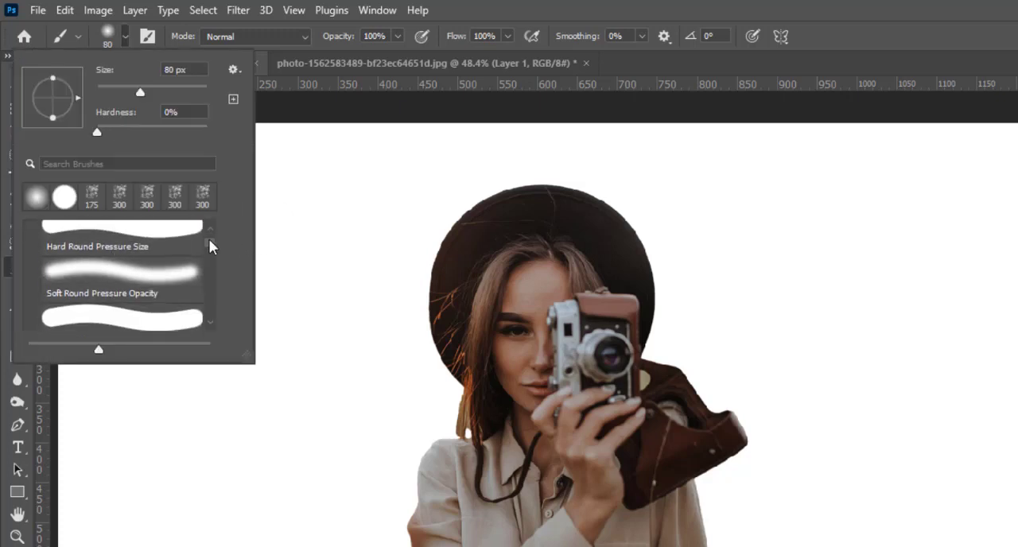
mouse_move(210, 244)
mouse_down()
mouse_move(203, 324)
mouse_move(204, 297)
mouse_up()
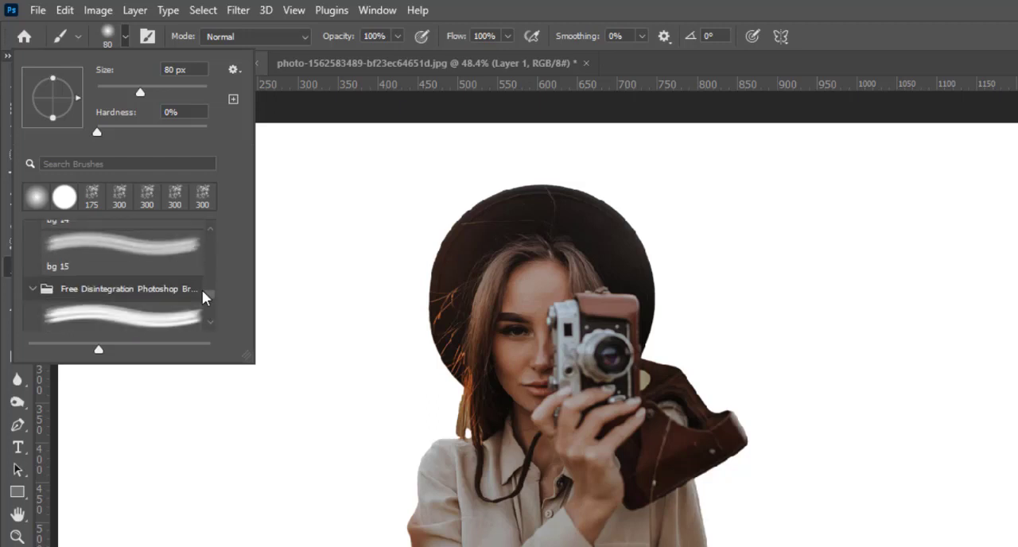
scroll(142, 298, down, 5)
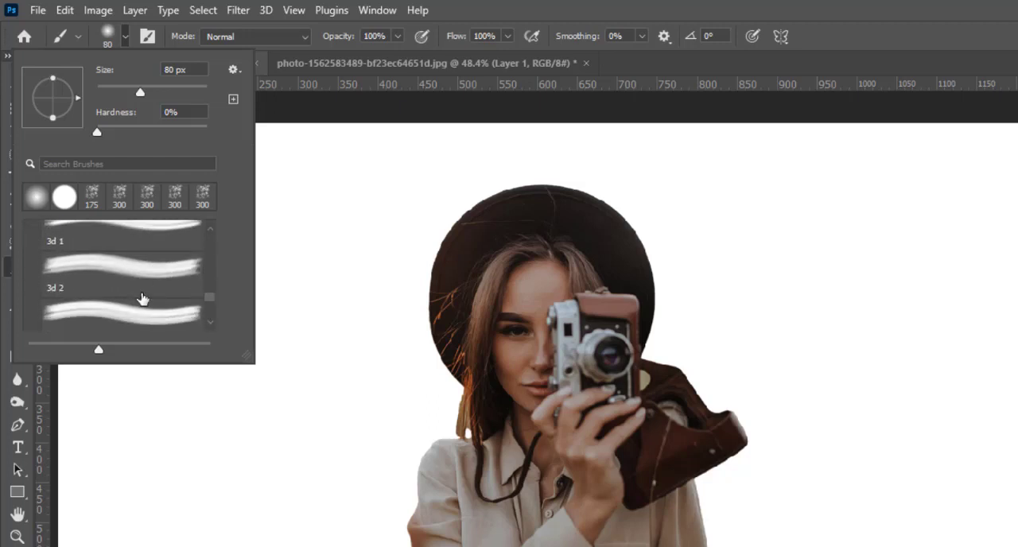
scroll(142, 298, down, 1)
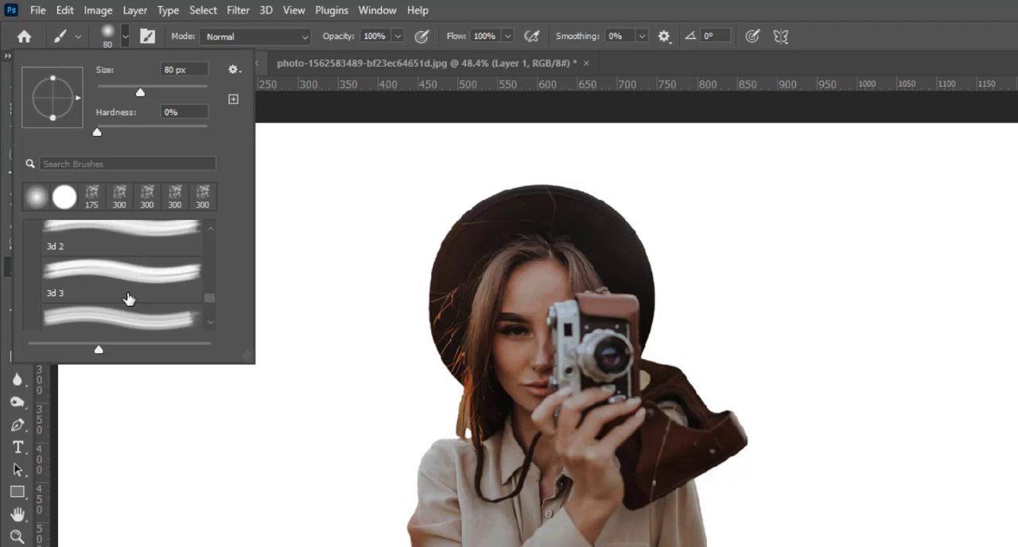
click(128, 286)
Examine the Broken Glass Brushes 1 and Free Disintegration Photoshop Brushes sets among the brush presets.
scroll(128, 298, up, 2)
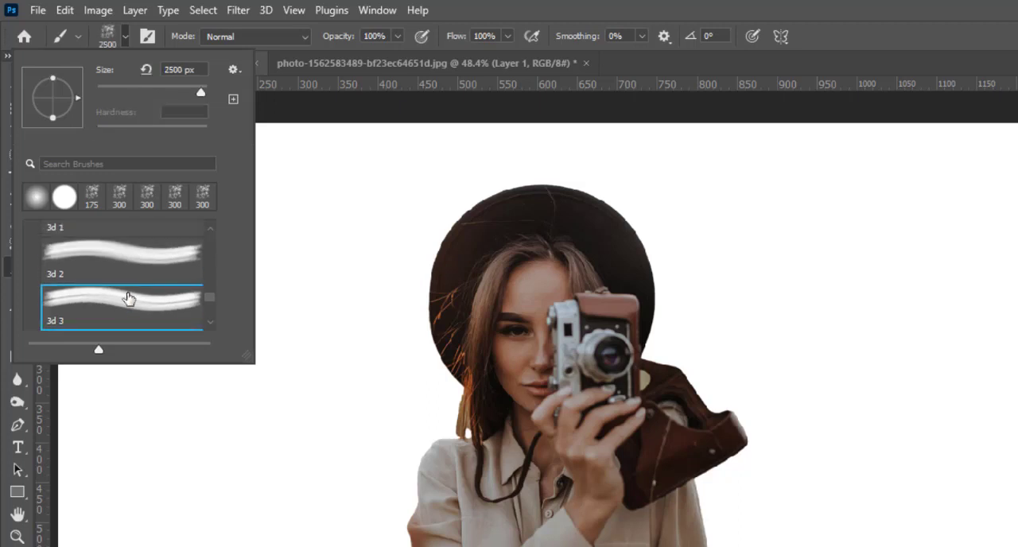
scroll(128, 298, up, 1)
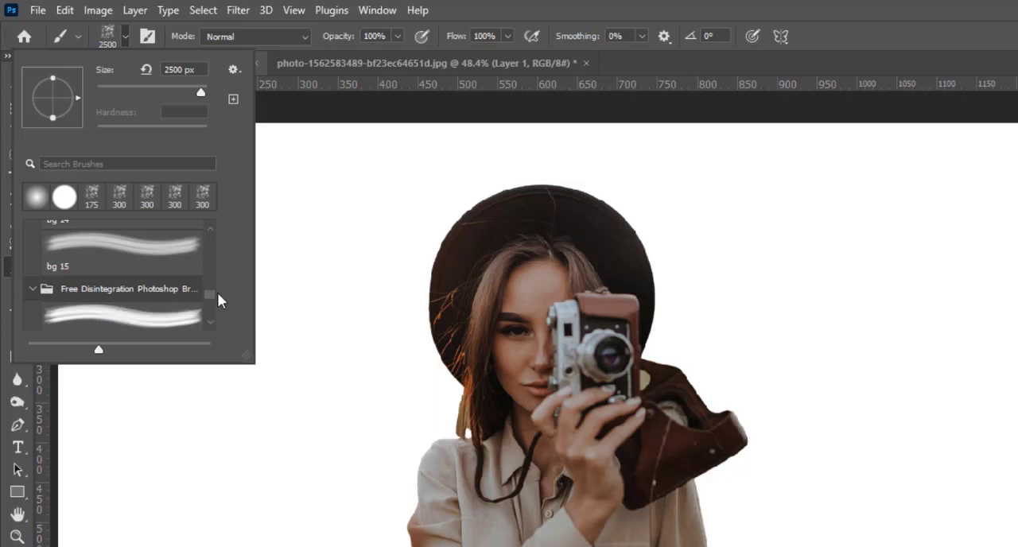
scroll(202, 290, up, 5)
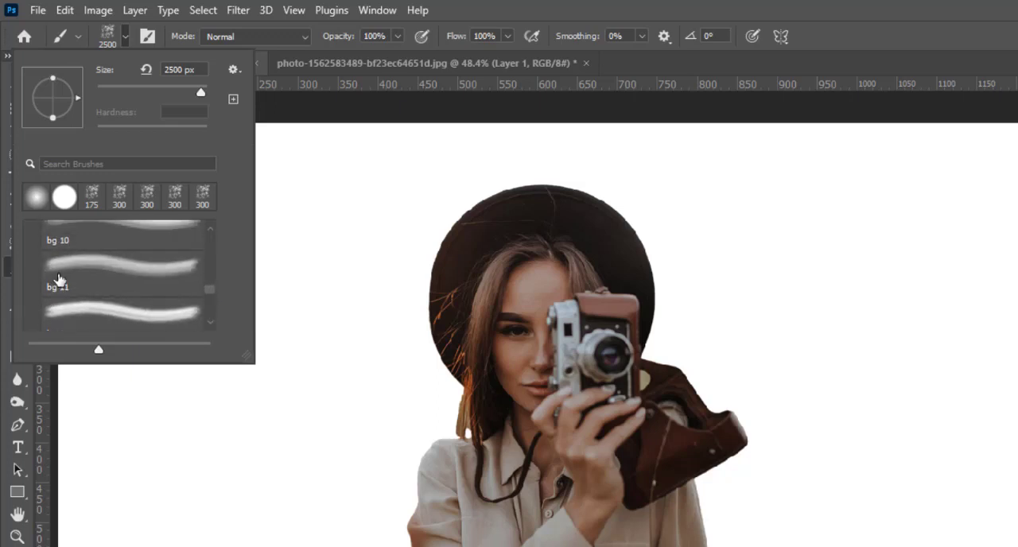
scroll(58, 279, up, 8)
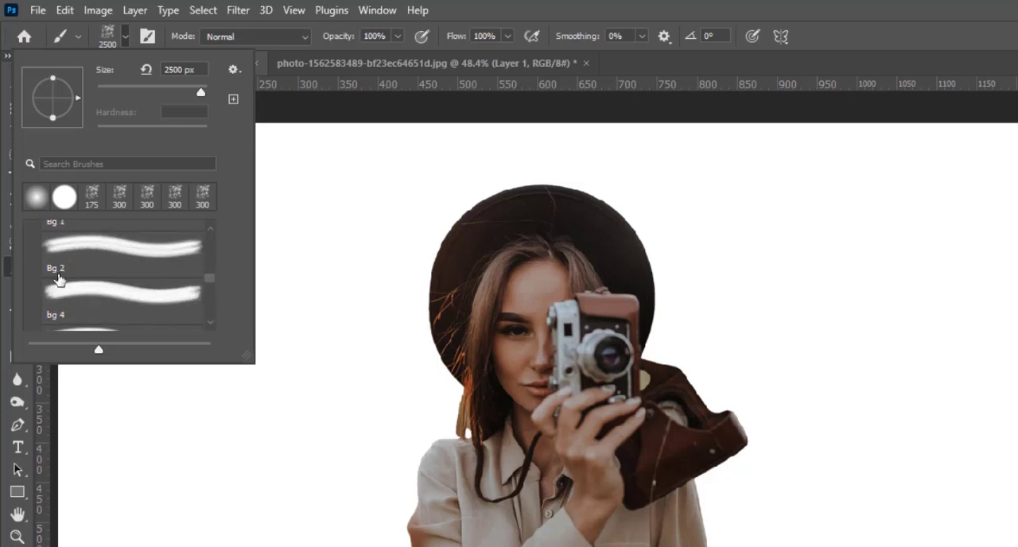
scroll(58, 278, up, 1)
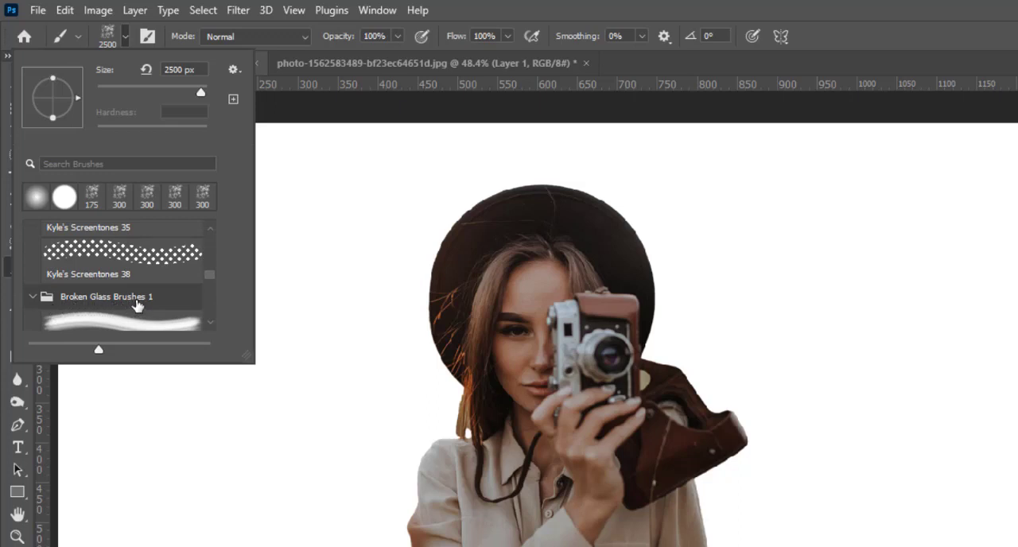
scroll(137, 306, down, 6)
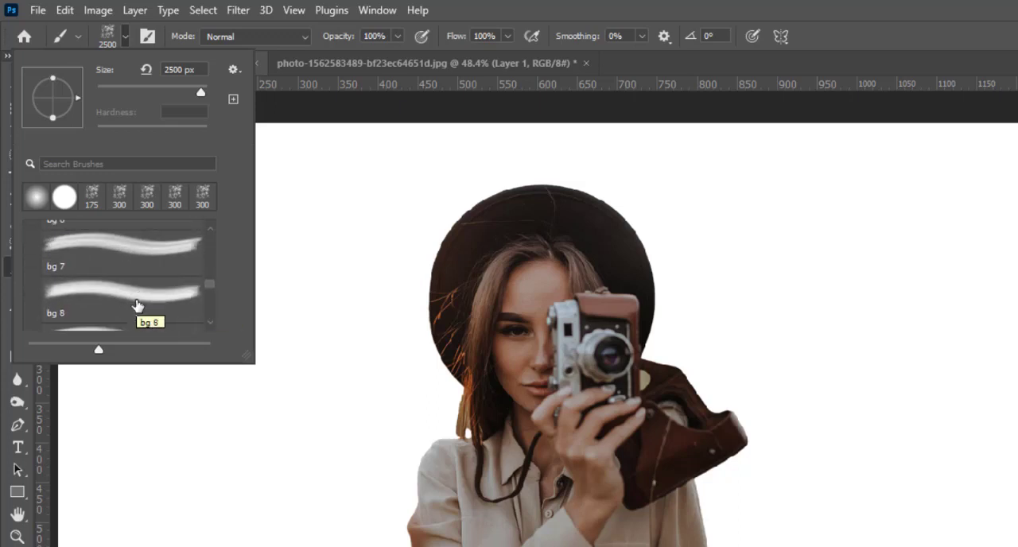
scroll(137, 306, down, 8)
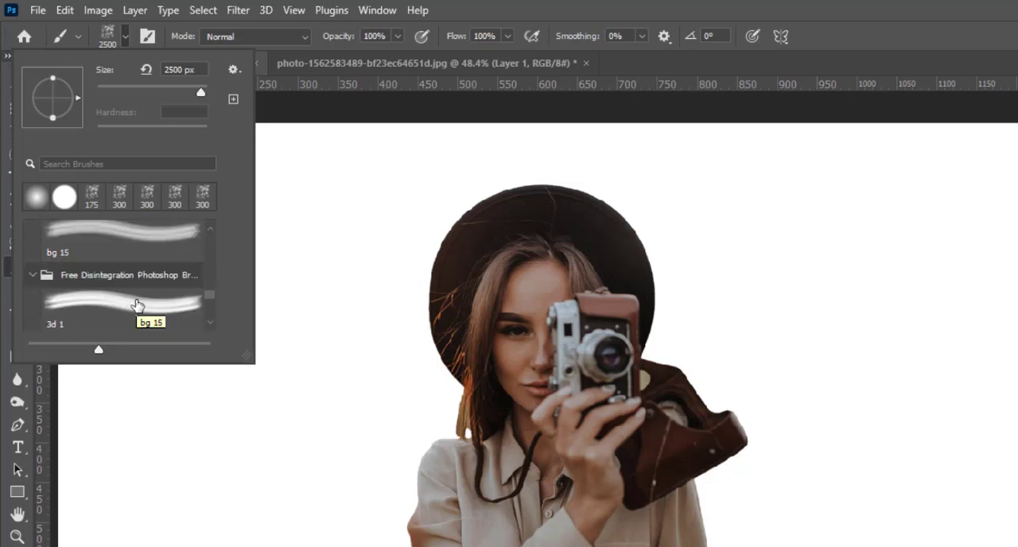
scroll(137, 305, down, 2)
scroll(136, 302, up, 1)
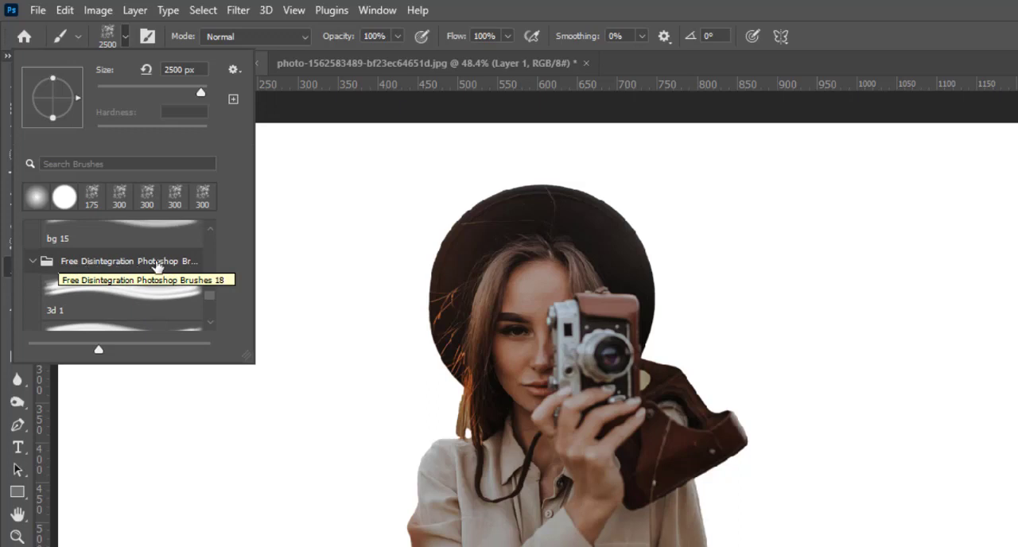
scroll(123, 279, down, 3)
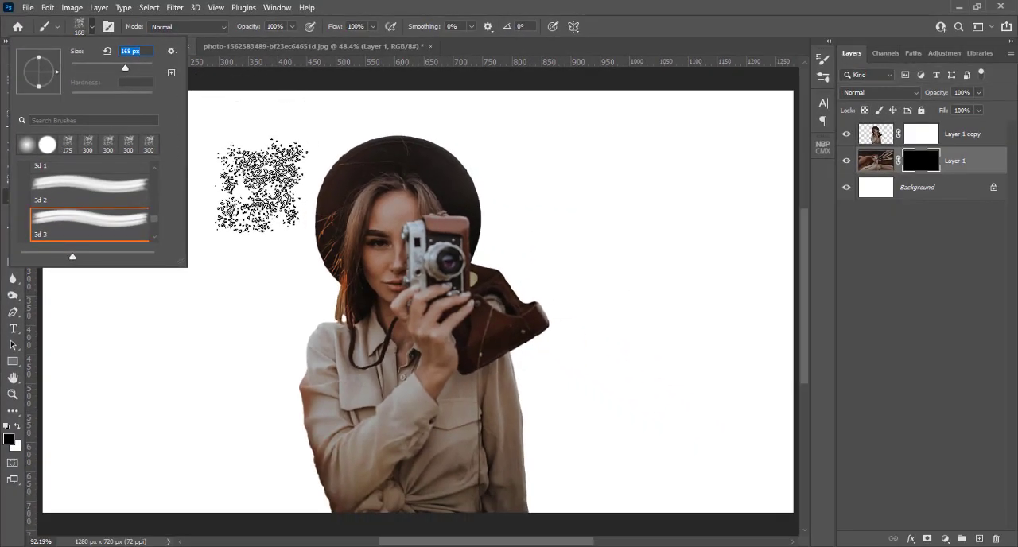
text(1)
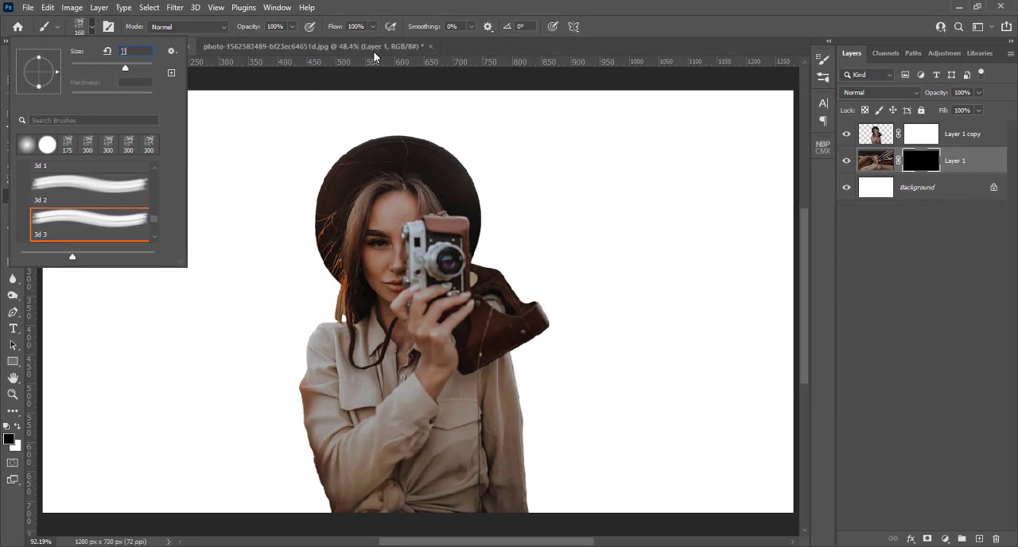
click(390, 13)
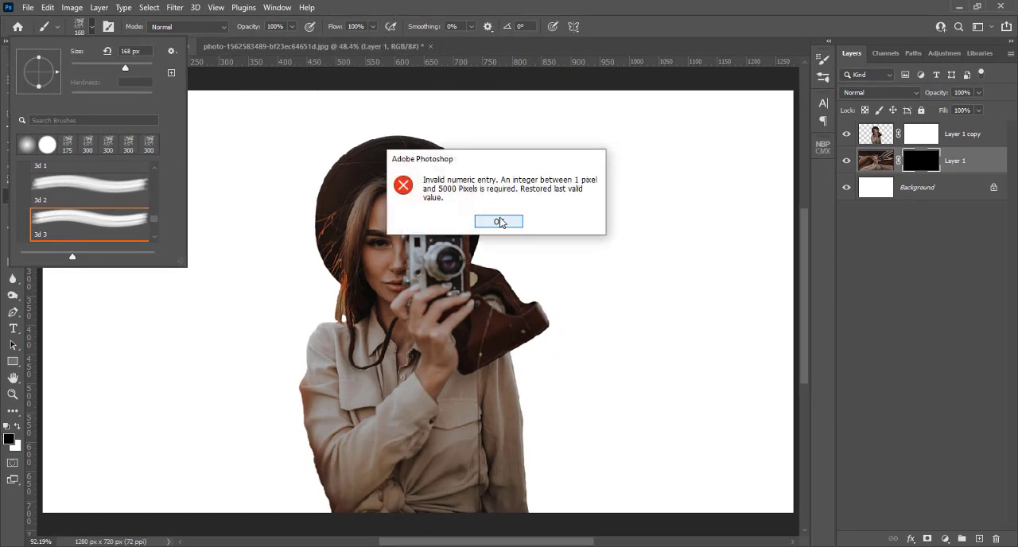
click(498, 222)
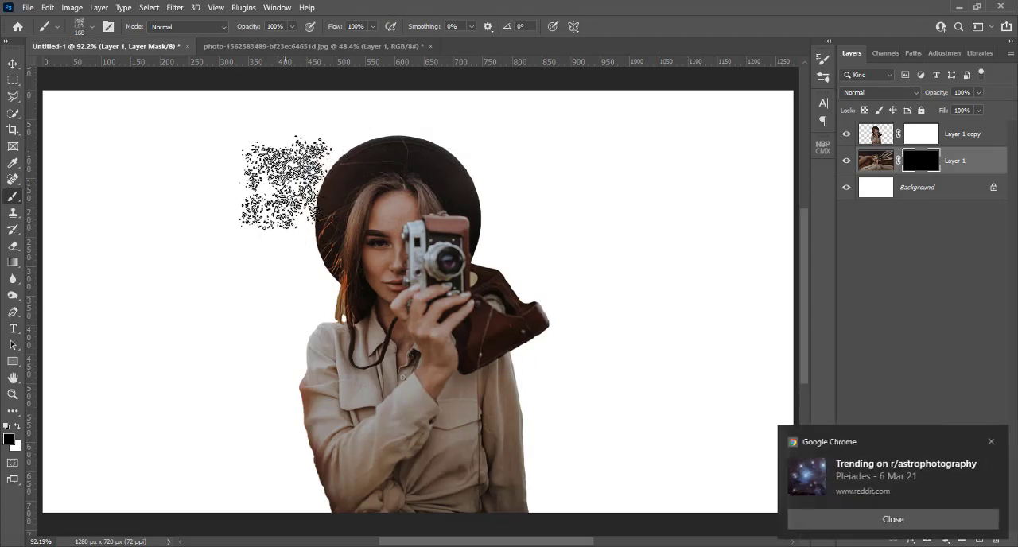
Enlarge the fragment brush to 300 px and rotate its tip to a 1° angle.
key(bracketright)
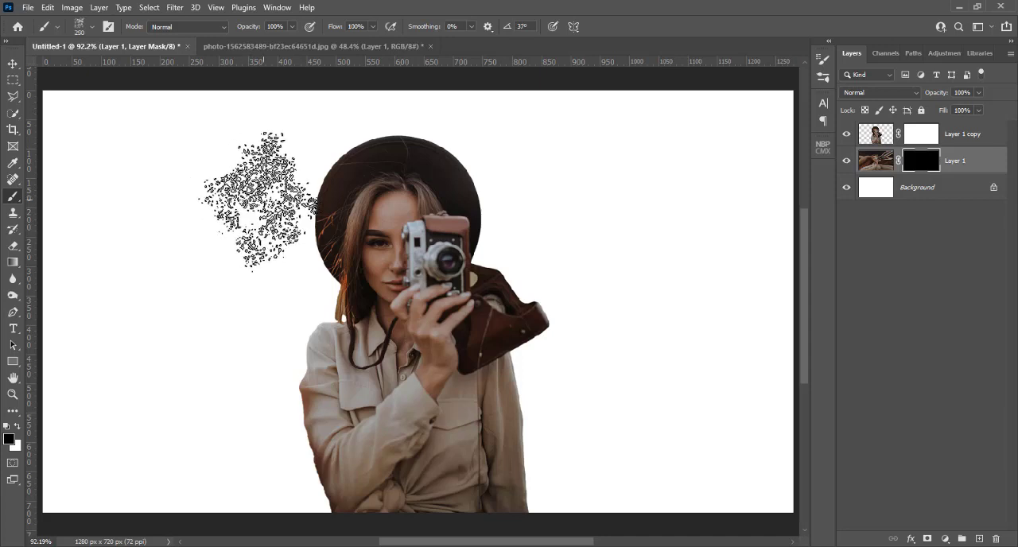
key(])
key(])
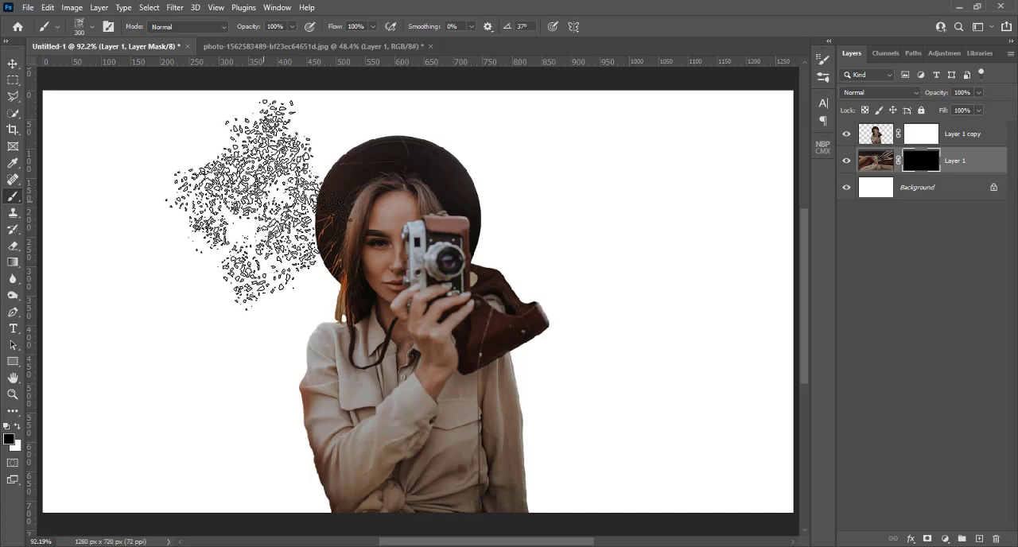
key(Right)
key(Right)
key(Right)
key(Right)
key(Right)
key(Right)
key(Right)
key(Right)
key(Right)
key(Right)
key(Right)
key(Right)
key(Right)
key(Right)
key(Right)
key(Right)
key(Right)
key(Right)
key(Right)
key(Right)
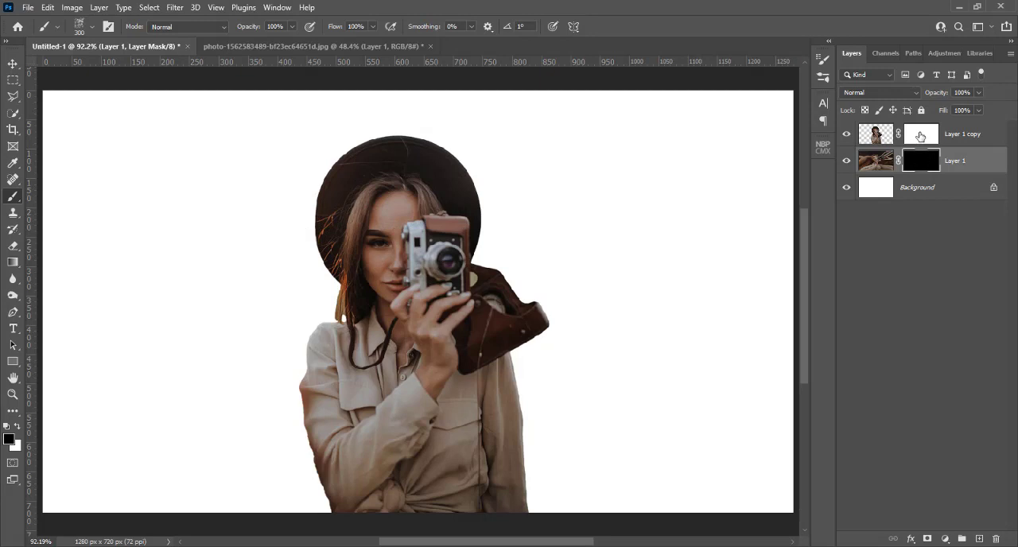
Select Layer 1 copy's mask and stamp black fragments down the left side of the hat, hair, shoulder and sleeve.
click(920, 136)
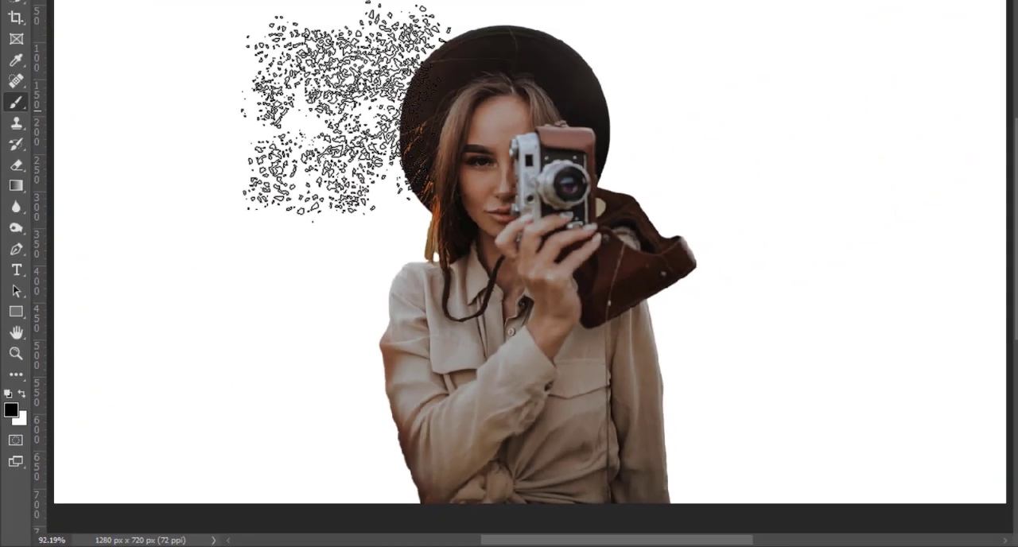
click(344, 111)
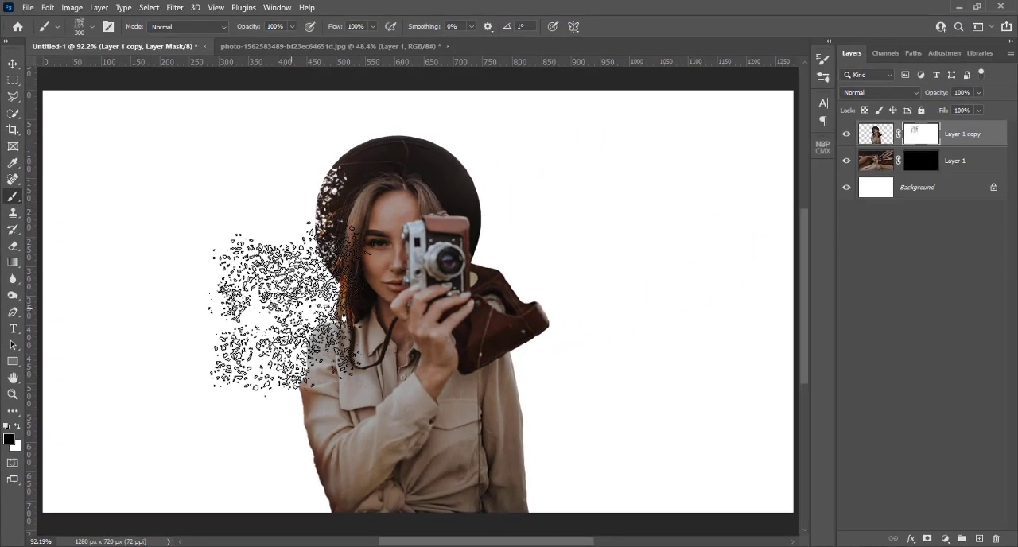
click(285, 306)
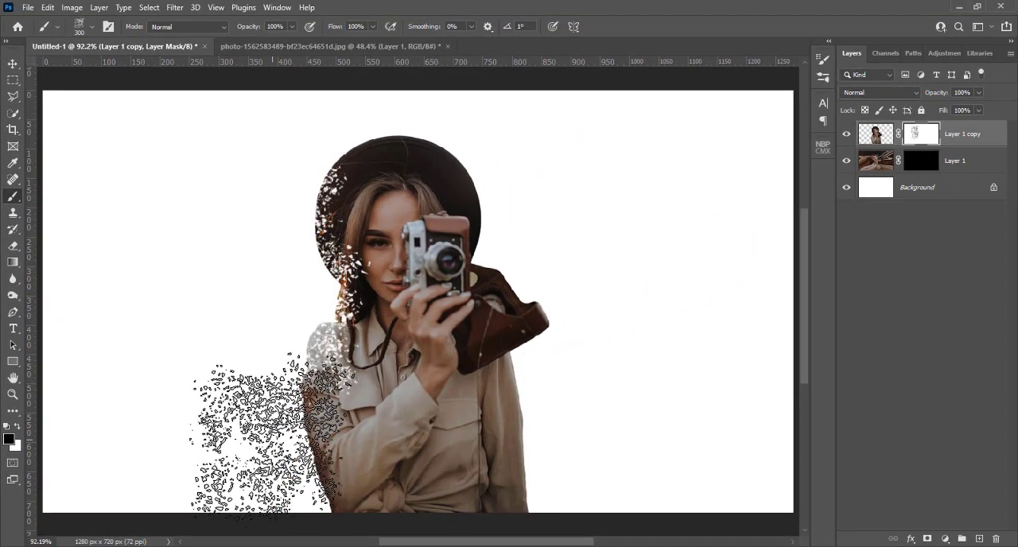
click(272, 436)
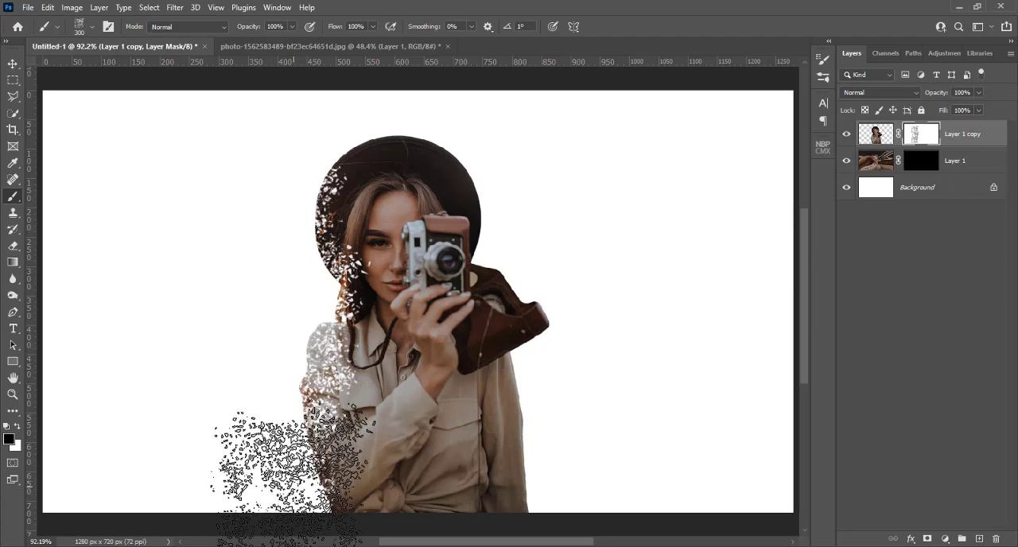
click(290, 469)
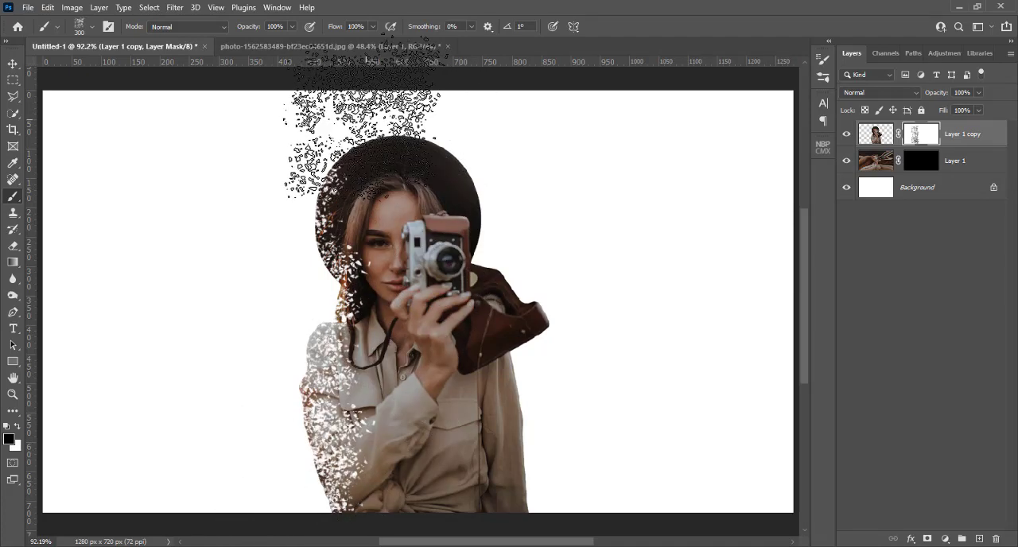
Stamp fragments across the top and right side of the hat on the mask, rotating the brush tip between stamps.
click(362, 115)
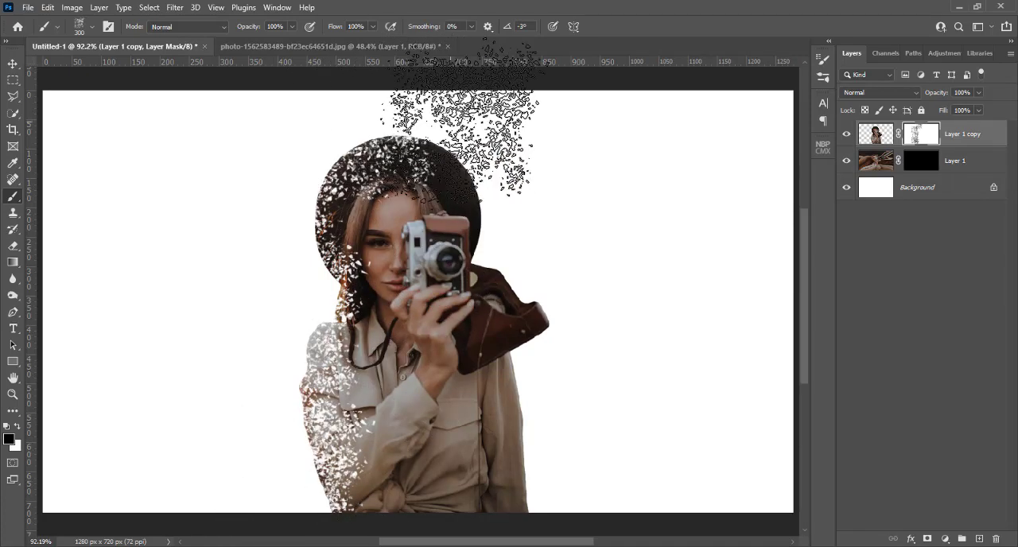
key(Right)
key(Right)
key(Right)
key(Right)
key(Right)
key(Right)
key(Right)
key(Right)
key(Right)
key(Right)
key(Right)
key(Right)
key(Right)
key(Right)
key(Right)
key(Right)
key(Right)
key(Right)
key(Right)
key(Right)
click(507, 131)
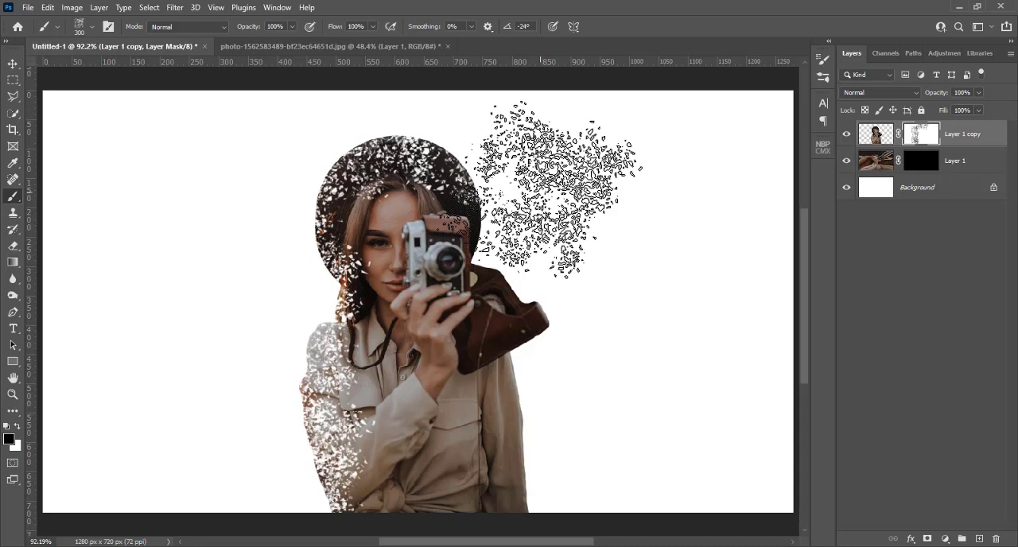
Rotate the brush tip to -6° and stamp fragments over the camera case and the upper right sleeve.
key(Left)
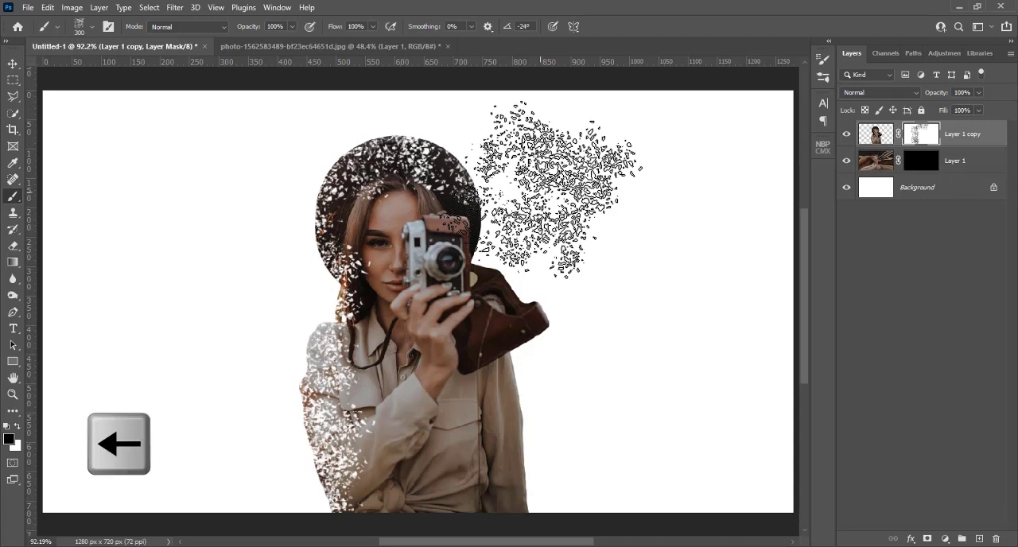
key(Right)
key(Right)
key(Right)
key(Right)
key(Right)
key(Right)
key(Right)
key(Right)
key(Right)
key(Right)
key(Right)
key(Right)
key(Right)
key(Right)
key(Right)
key(Right)
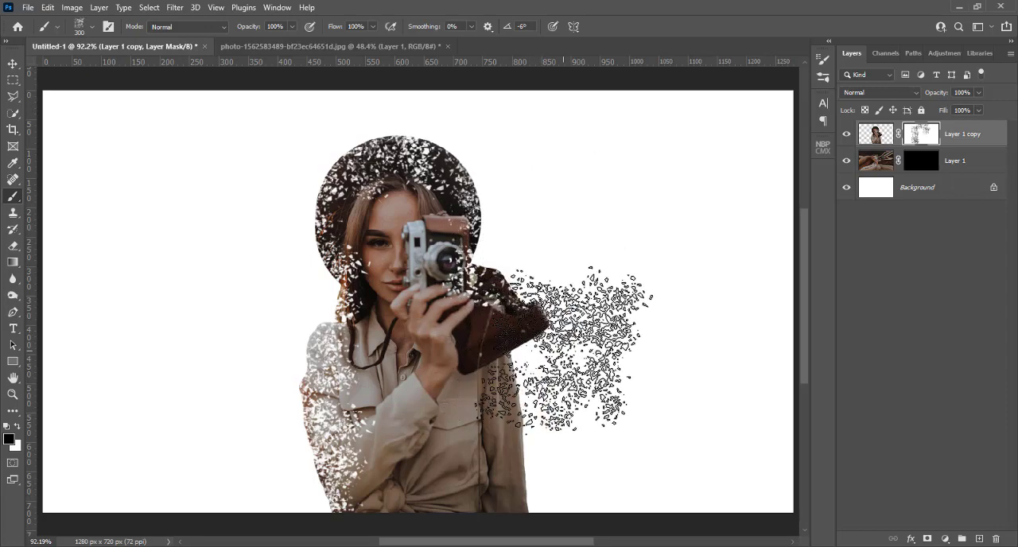
click(561, 353)
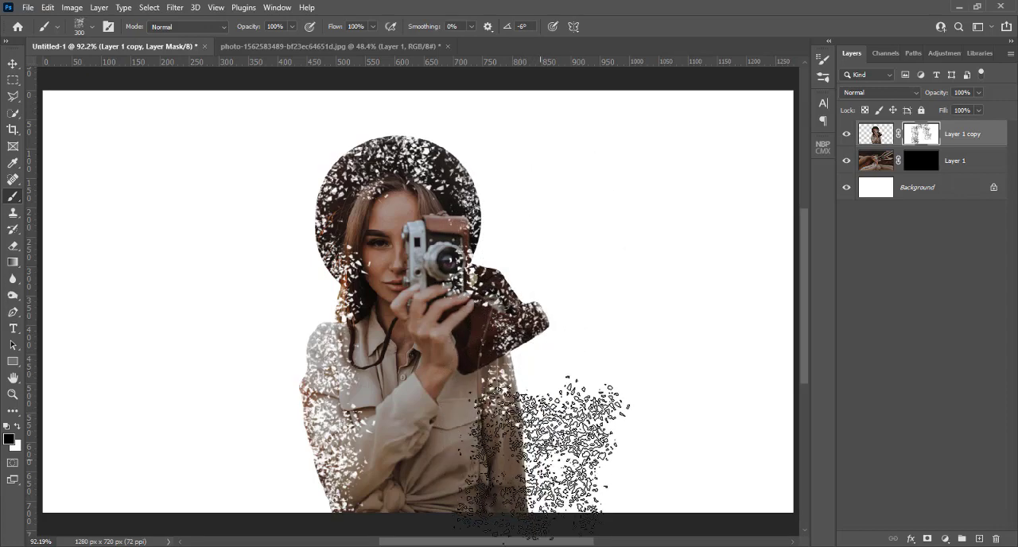
Rotate the tip to -26° and stamp more fragments over the camera case, hat and sleeves, enlarging the brush to 400 px for the left sleeve.
key(Right)
key(Right)
key(Right)
key(Right)
key(Right)
key(Right)
key(Right)
key(Right)
key(Right)
key(Right)
key(Right)
key(Right)
key(Right)
key(Right)
key(Right)
key(Right)
key(Right)
key(Right)
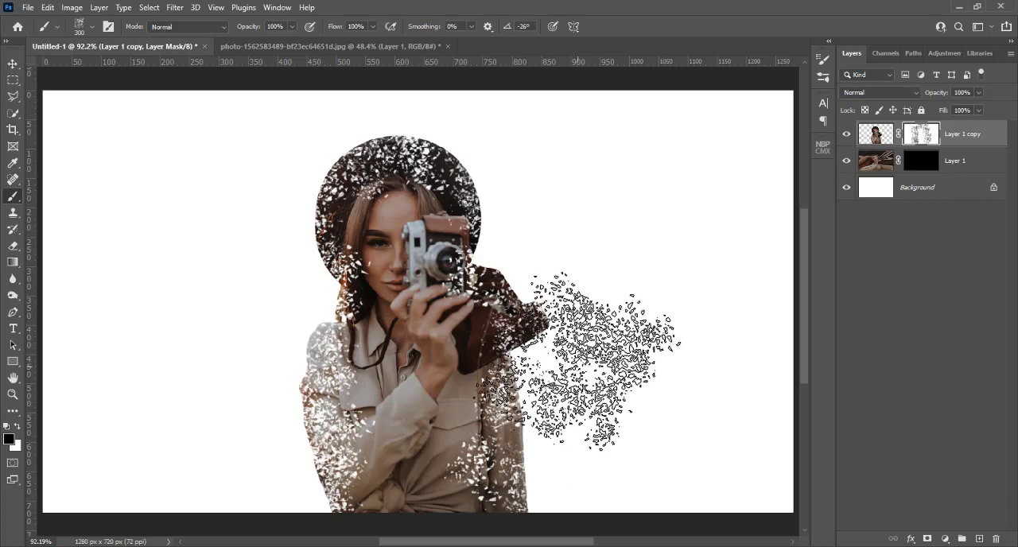
click(543, 326)
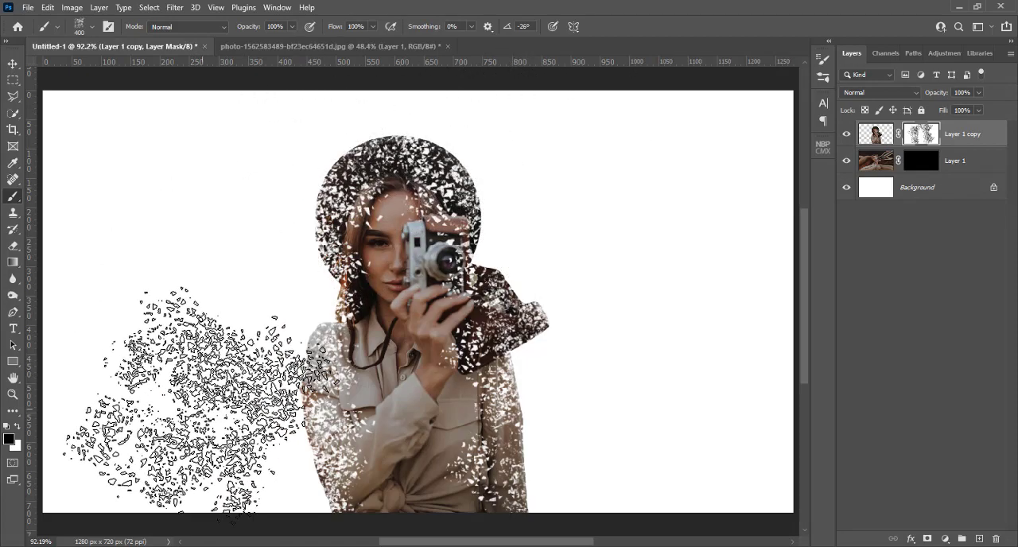
click(244, 396)
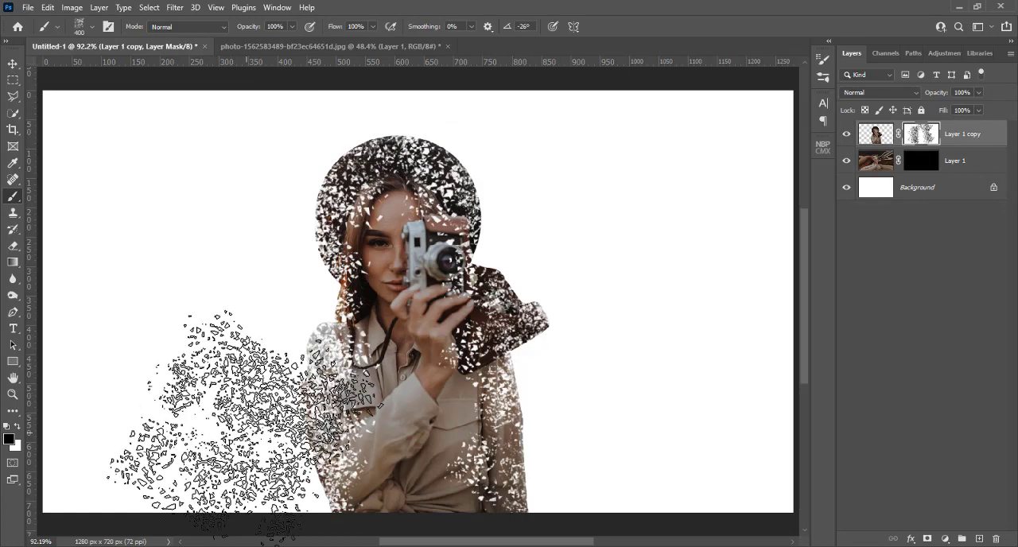
click(244, 427)
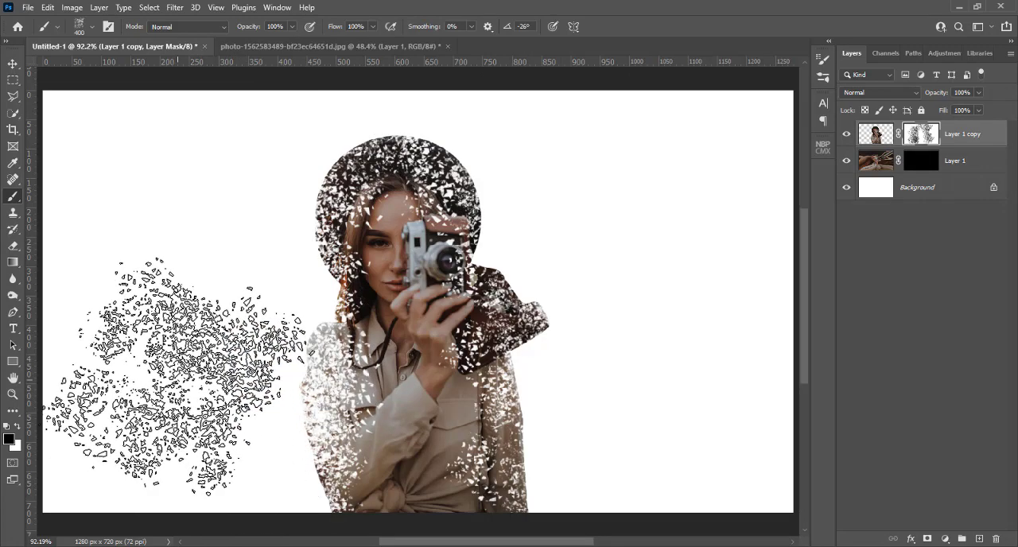
Reduce the brush to 90 px and paint fine fragments along the outline from the lower left shirt up around the hat.
key(bracketleft)
key(bracketleft)
key(bracketleft)
key(bracketleft)
key(bracketleft)
key(bracketleft)
key(bracketleft)
key(bracketleft)
key(bracketleft)
key(bracketleft)
key(bracketleft)
key(bracketleft)
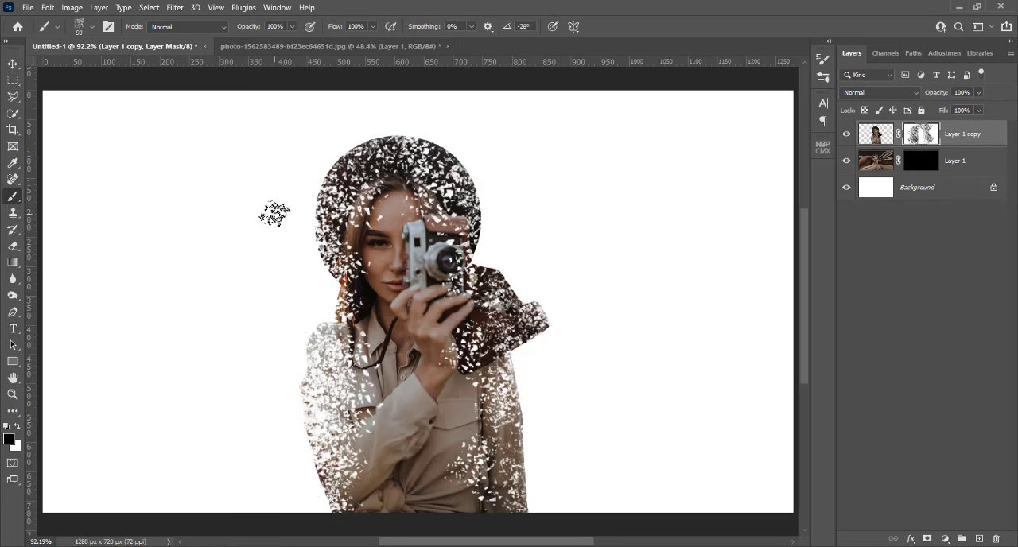
key(bracketright)
key(bracketright)
key(bracketright)
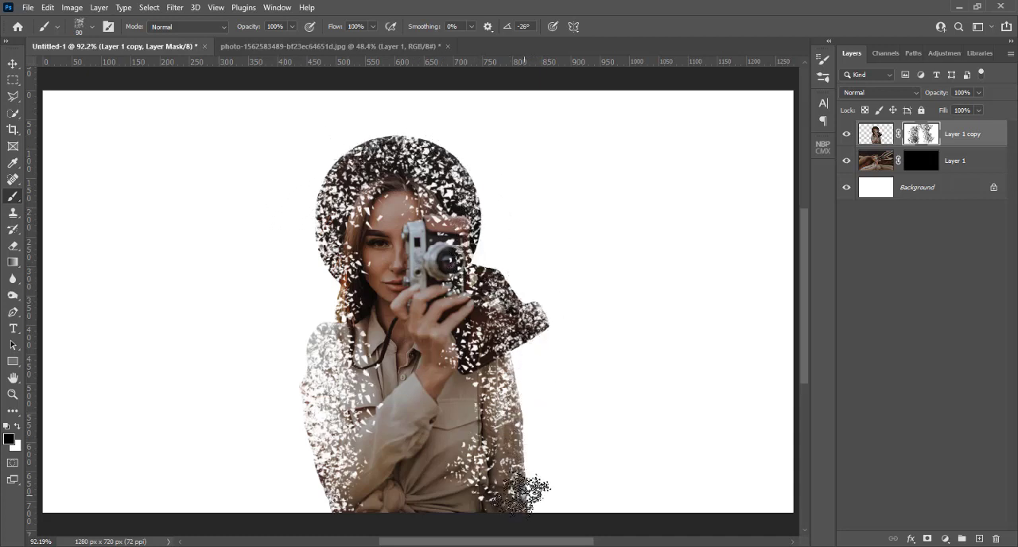
mouse_move(332, 504)
mouse_down()
mouse_move(297, 449)
mouse_move(316, 354)
mouse_move(309, 334)
mouse_move(327, 294)
mouse_move(312, 191)
mouse_move(439, 131)
mouse_move(447, 136)
mouse_move(430, 136)
mouse_move(483, 176)
mouse_up()
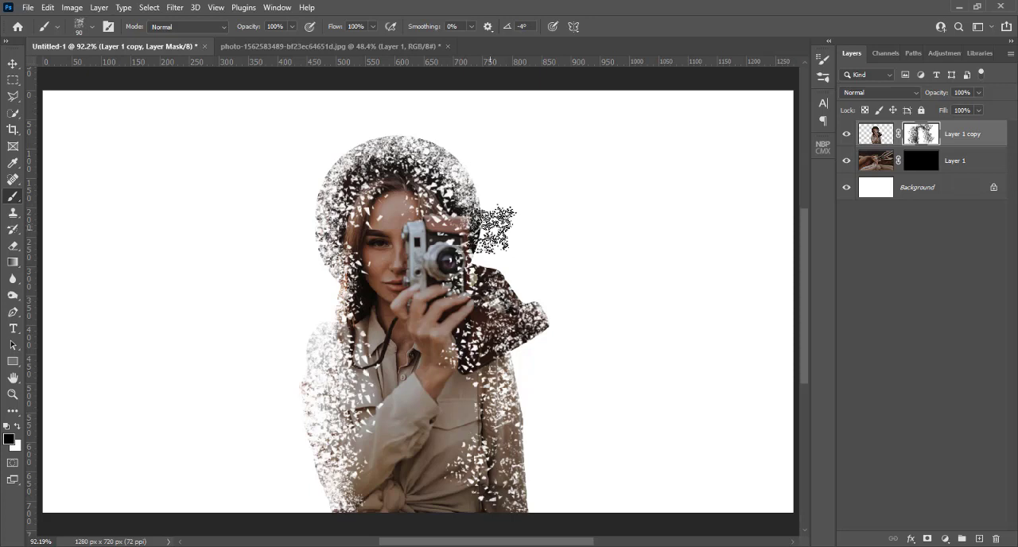
Stamp 90 px fragments along the upper edge of the camera case, rotating the brush tip to 36° and on to 61°.
click(496, 275)
key(Left)
key(Left)
key(Left)
key(Left)
key(Left)
key(Left)
key(Left)
key(Left)
key(Left)
key(Left)
key(Left)
key(Left)
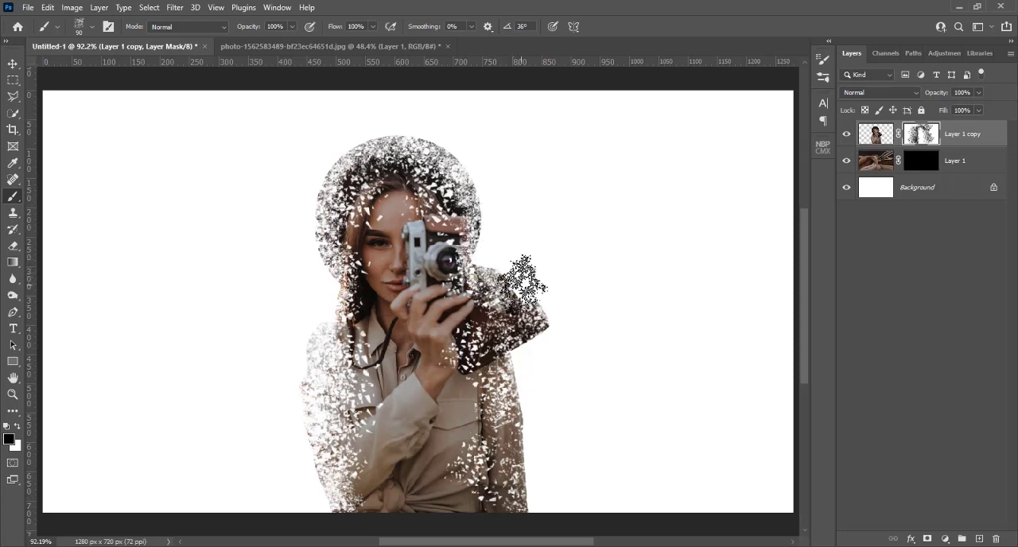
click(521, 286)
key(Left)
key(Left)
key(Left)
key(Left)
key(Left)
key(Left)
key(Left)
key(Left)
key(Left)
key(Left)
key(Left)
key(Left)
Break up the outer end of the camera case with fragments and rotate the brush tip to 89°.
key(Left)
key(Left)
key(Left)
key(Left)
key(Left)
key(Left)
key(Left)
key(Left)
key(Left)
key(Left)
key(Left)
key(Left)
key(Left)
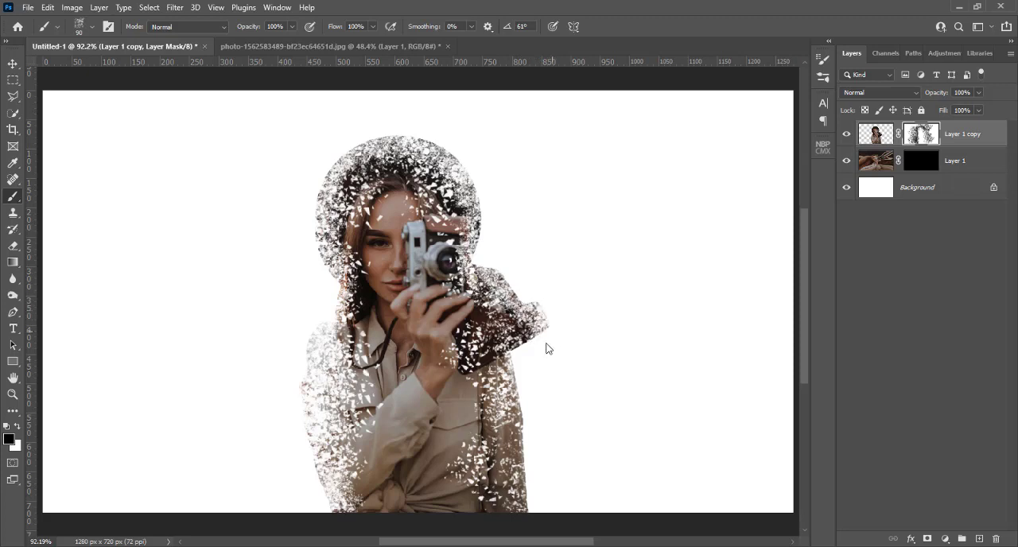
click(544, 343)
key(Left)
key(Left)
key(Left)
key(Left)
key(Left)
key(Left)
key(Left)
key(Left)
key(Left)
key(Left)
key(Left)
key(Left)
key(Left)
key(Left)
Stamp fragments over the outer edge of the sleeve below the camera case and rotate the brush tip to 110°.
key(Left)
key(Left)
key(Left)
key(Left)
key(Left)
key(Left)
key(Left)
key(Left)
key(Left)
key(Left)
key(Left)
key(Left)
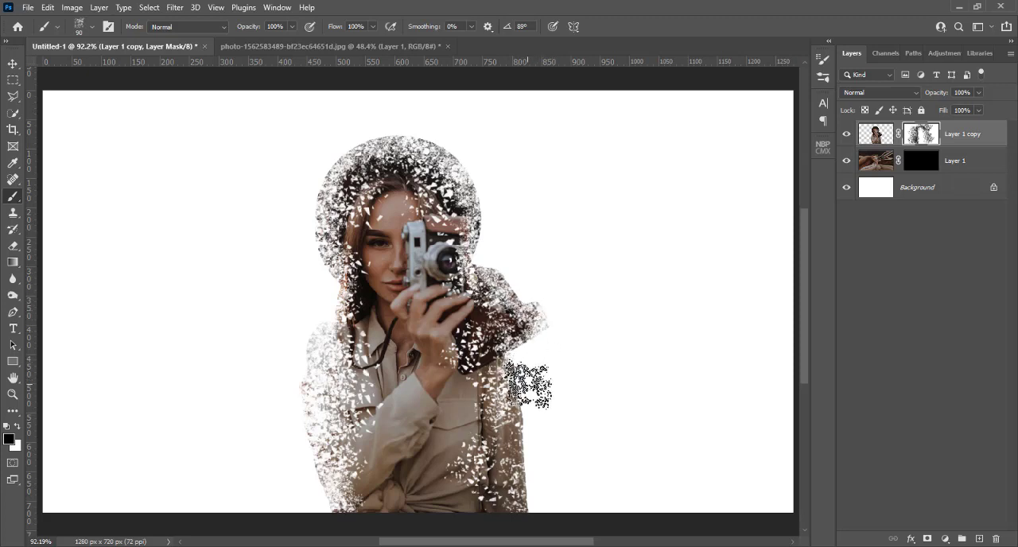
click(526, 384)
key(Left)
key(Left)
key(Left)
key(Left)
key(Left)
key(Left)
key(Left)
key(Left)
key(Left)
key(Left)
key(Left)
key(Left)
key(Left)
Break up the lower end of the same sleeve with fragments and rotate the brush tip to 127°.
key(Left)
key(Left)
key(Left)
key(Left)
key(Left)
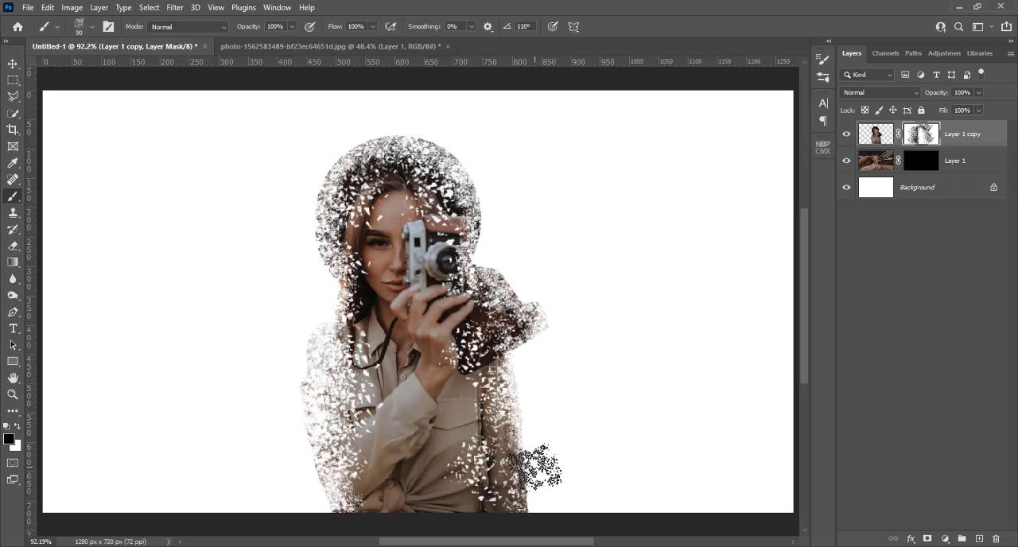
key(Left)
key(Left)
key(Left)
key(Left)
key(Left)
click(535, 497)
key(Left)
key(Left)
key(Left)
key(Left)
key(Left)
key(Left)
key(Left)
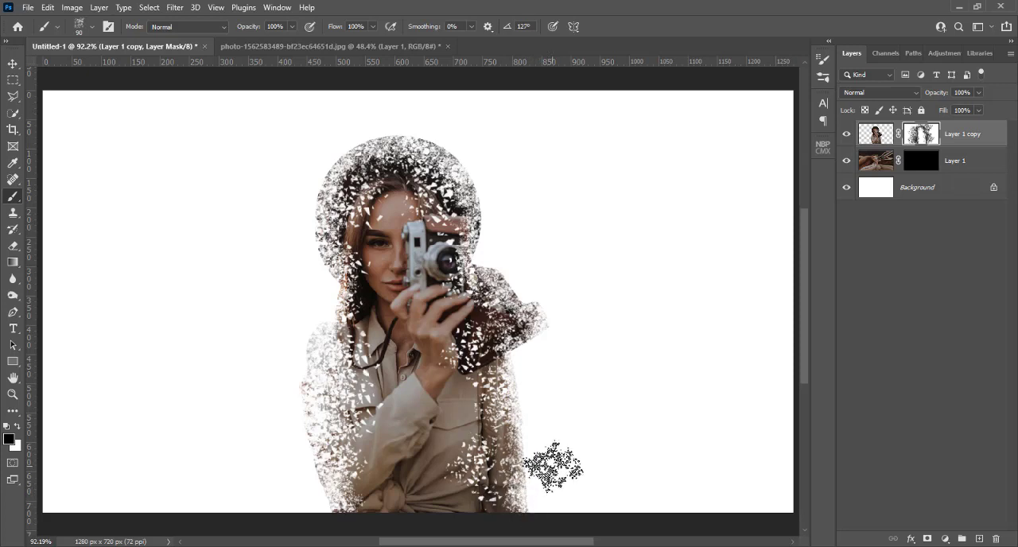
Reduce the brush to 70 px and stamp fragments up the sleeve's outer edge to the camera case, rotating the tip to 115° and on to 92°.
key(bracketleft)
key(bracketleft)
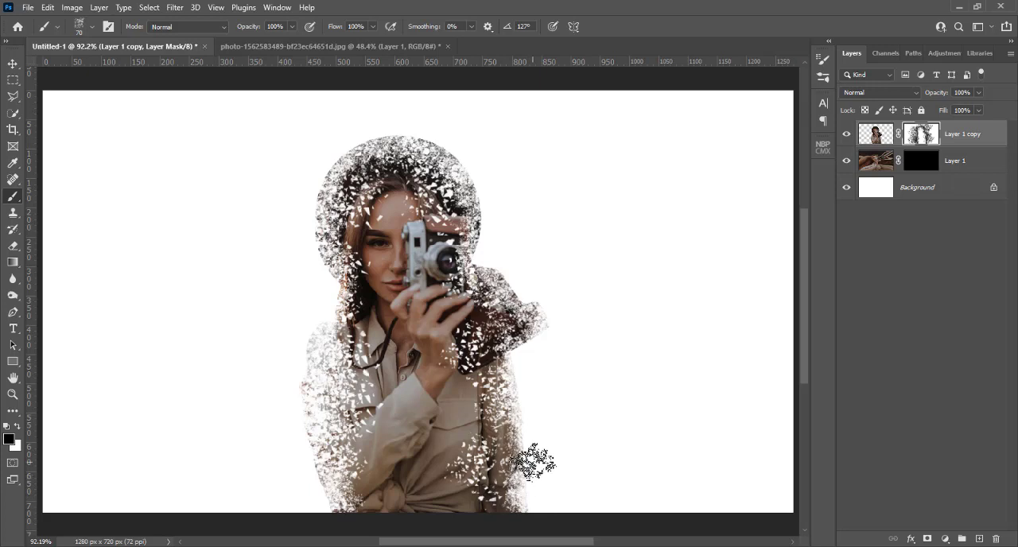
key(Right)
key(Right)
key(Right)
key(Right)
key(Right)
key(Right)
key(Right)
key(Right)
key(Right)
key(Right)
key(Right)
key(Right)
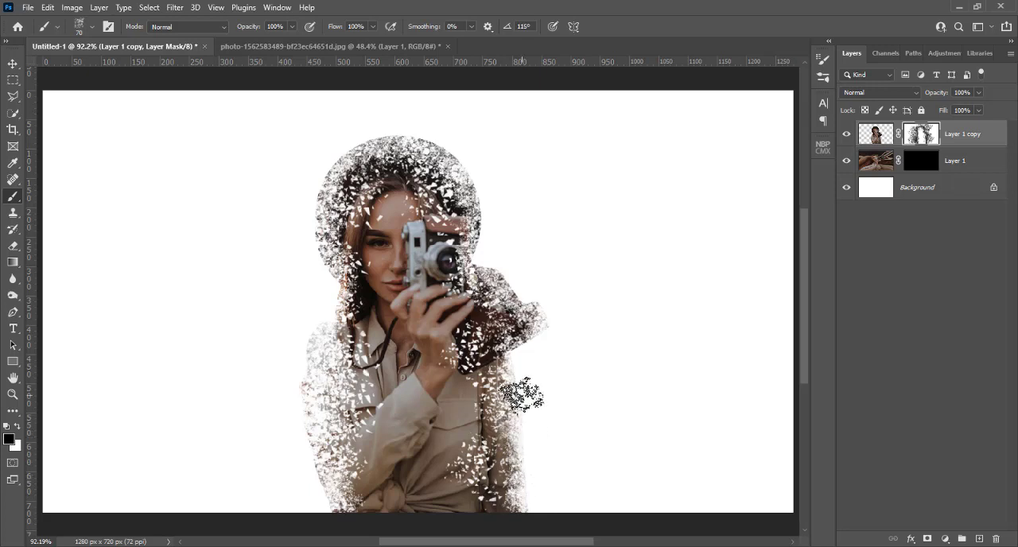
key(Right)
key(Right)
key(Right)
key(Right)
key(Right)
key(Right)
key(Right)
Stamp 70 px fragments along the outer and upper edges of the camera case, rotating the tip to 65° and on to 39°.
key(Right)
key(Right)
key(Right)
key(Right)
key(Right)
key(Right)
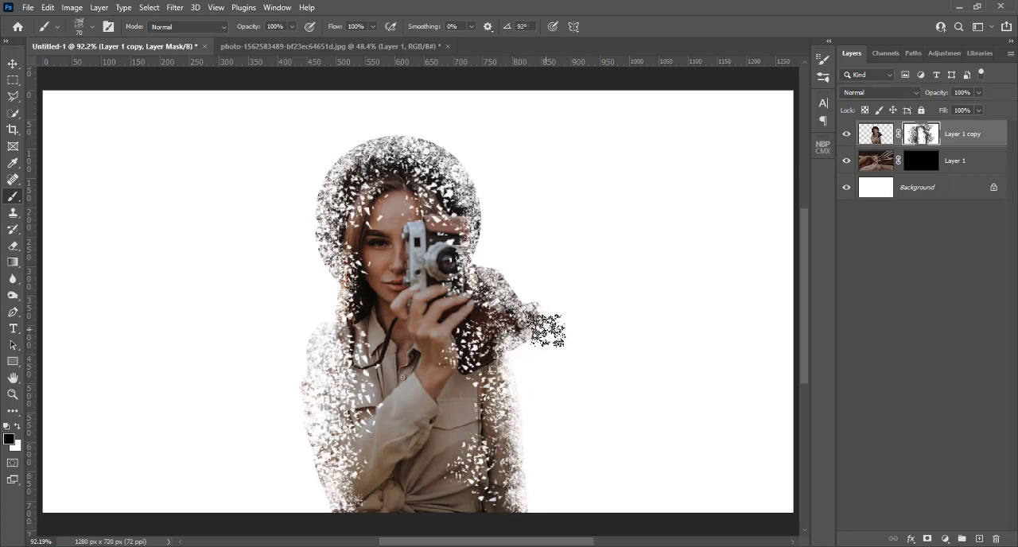
key(Right)
key(Right)
key(Right)
key(Right)
key(Right)
key(Right)
key(Right)
key(Right)
key(Right)
key(Right)
key(Right)
key(Right)
key(Right)
key(Right)
key(Right)
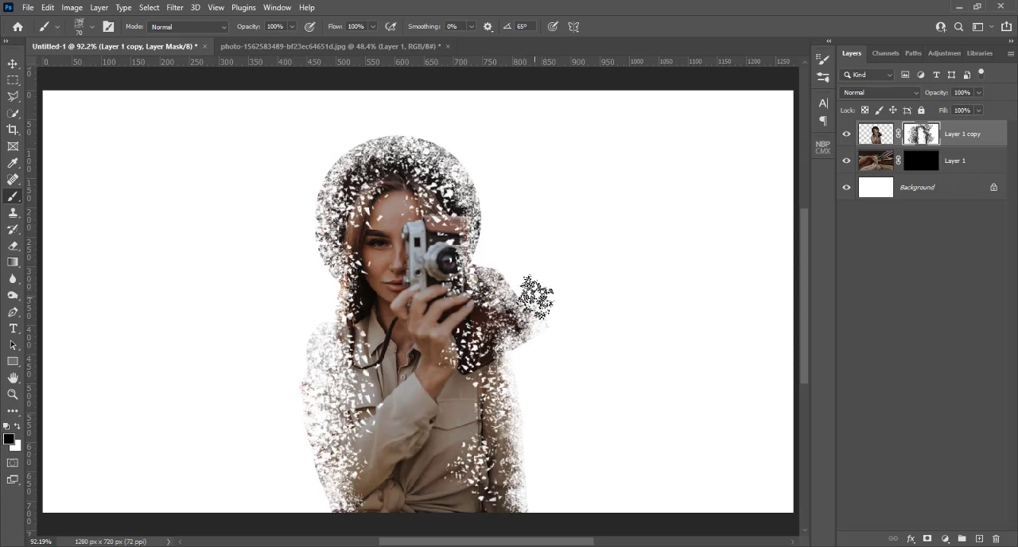
key(Right)
key(Right)
key(Right)
key(Right)
key(Right)
key(Right)
Break up the hat's camera-side and upper edges with fragments, rotating the tip through 15° and -8° to -27°.
key(Right)
key(Right)
key(Right)
key(Right)
key(Right)
key(Right)
key(Right)
key(Right)
key(Right)
key(Right)
key(Right)
key(Right)
key(Right)
key(Right)
key(Right)
key(Right)
key(Right)
key(Right)
key(Right)
key(Right)
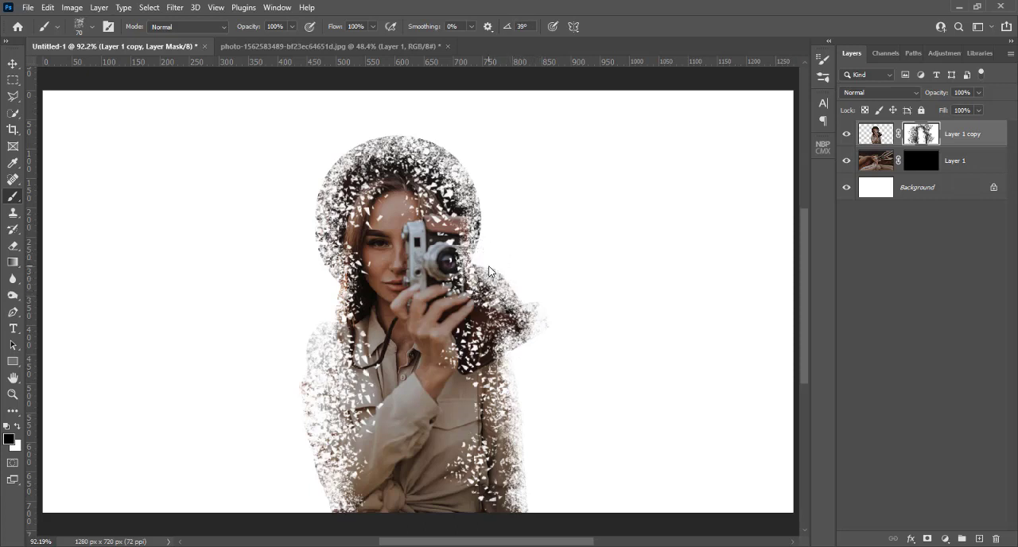
key(Right)
key(Right)
key(Right)
key(Right)
key(Right)
key(Right)
key(Right)
key(Right)
key(Right)
key(Right)
key(Right)
key(Right)
key(Right)
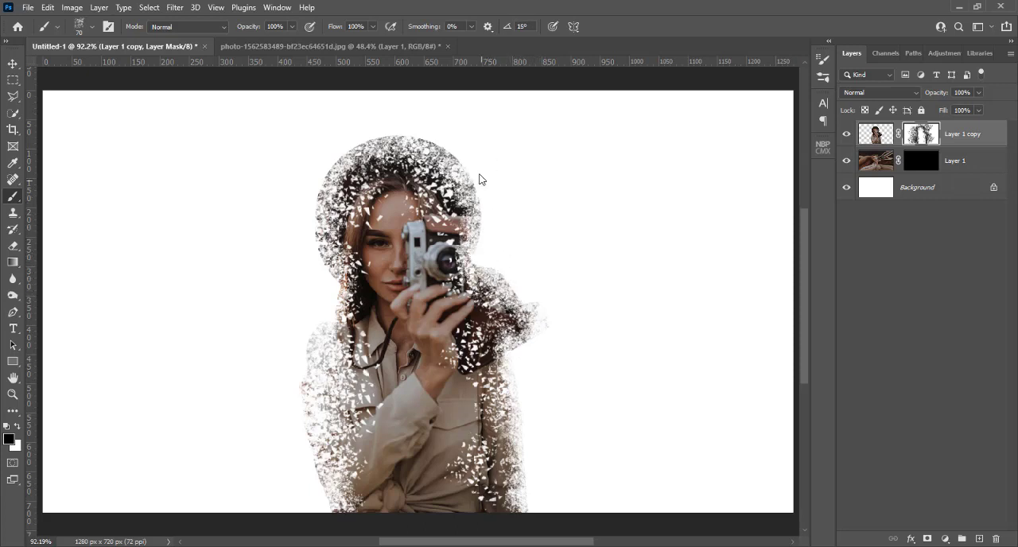
key(Right)
key(Right)
key(Right)
key(Right)
key(Right)
key(Right)
key(Right)
key(Right)
key(Right)
key(Right)
key(Right)
key(Right)
key(Right)
key(Right)
key(Right)
key(Right)
key(Right)
key(Right)
key(Right)
key(Right)
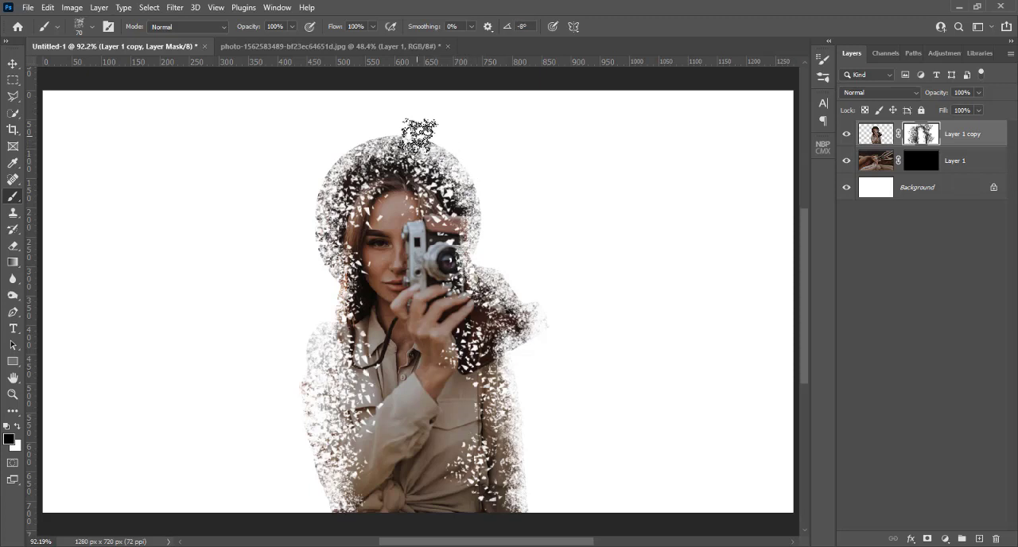
key(Right)
key(Right)
key(Right)
key(Right)
key(Right)
key(Right)
key(Right)
key(Right)
key(Right)
key(Right)
key(Right)
key(Right)
key(Right)
key(Right)
key(Right)
key(Right)
key(Right)
key(Right)
key(Right)
key(Right)
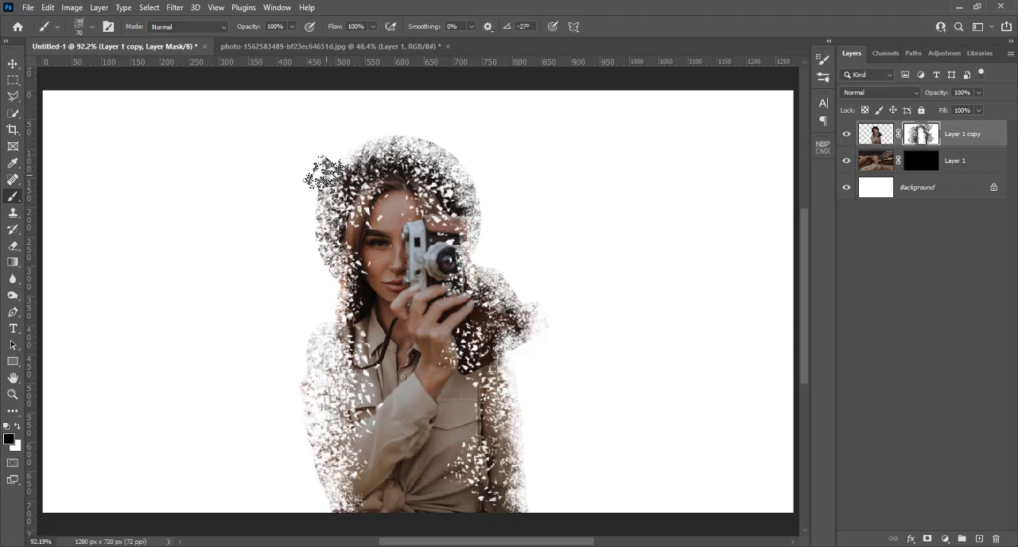
Stamp fragments down the hat's left edge and over its crown, rotating the tip through -50° and -73° to -98°.
key(Right)
key(Right)
key(Right)
key(Right)
key(Right)
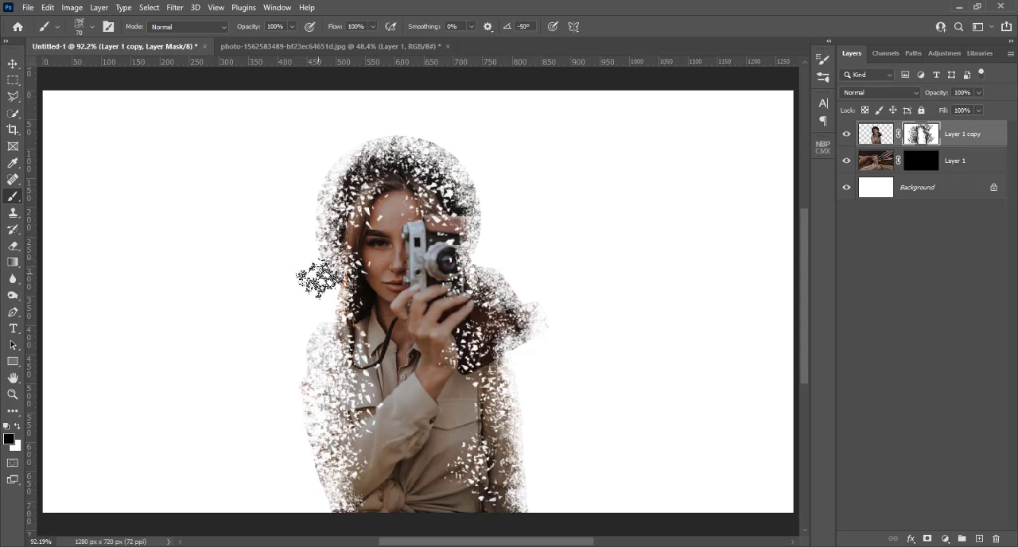
key(Right)
key(Right)
key(Right)
key(Right)
key(Right)
key(Right)
key(Right)
key(Right)
key(Right)
key(Right)
key(Right)
key(Right)
key(Right)
key(Right)
key(Right)
key(Right)
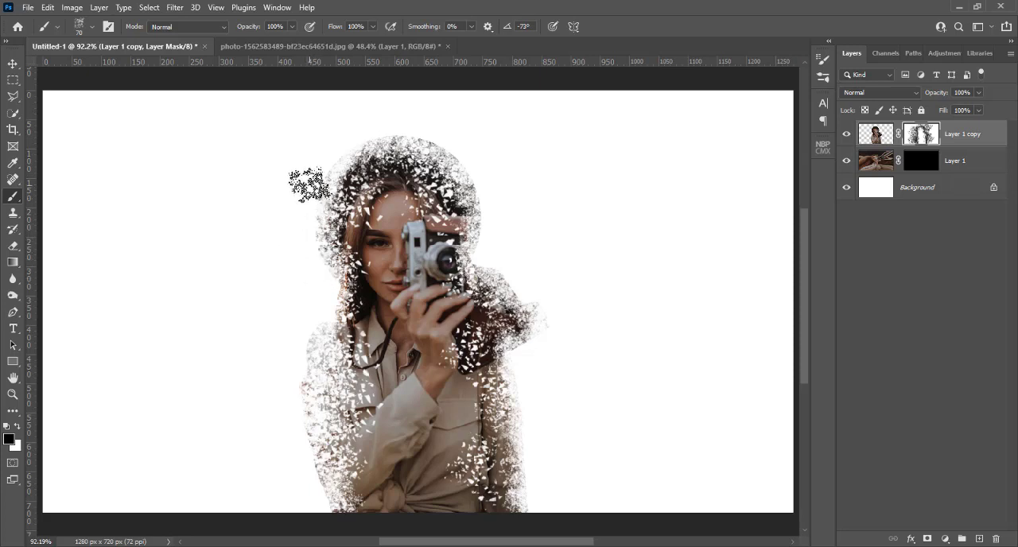
key(Right)
key(Right)
key(Right)
key(Right)
key(Right)
key(Right)
key(Right)
key(Right)
key(Right)
key(Right)
key(Right)
key(Right)
key(Right)
key(Right)
key(Right)
key(Right)
key(Right)
key(Right)
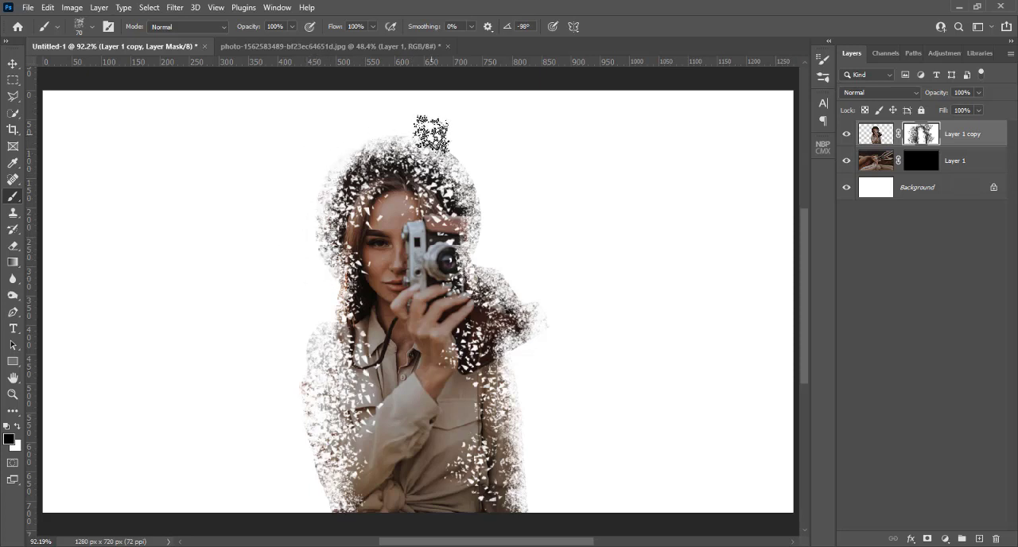
Break up the hat's left edge down toward the shoulder, rotating the brush tip to -122° and on to -145°.
key(Right)
key(Right)
key(Right)
key(Right)
key(Right)
key(Right)
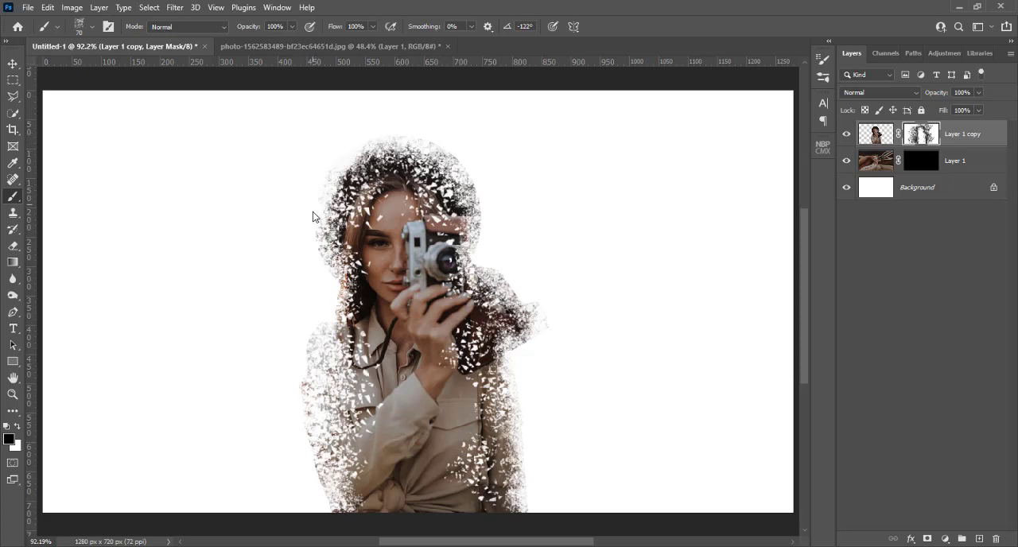
key(Right)
key(Right)
key(Right)
key(Right)
key(Right)
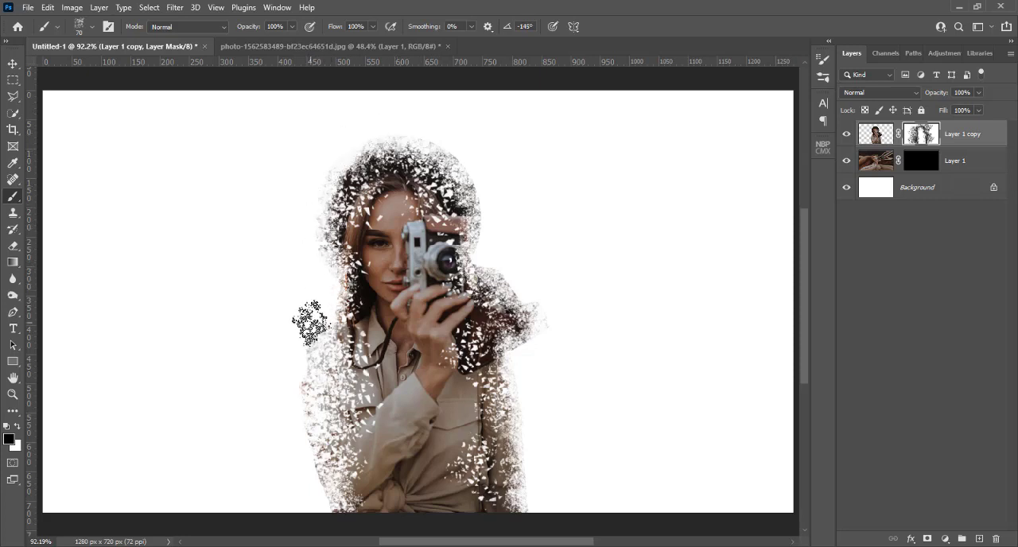
Stamp fragments along the left shoulder and sleeve edge, rotating the brush tip to -171° and on to 162°.
key(Right)
key(Right)
key(Right)
key(Right)
key(Right)
key(Right)
key(Right)
key(Right)
key(Right)
key(Right)
key(Right)
key(Right)
key(Right)
key(Right)
key(Right)
key(Right)
key(Right)
key(Right)
key(Right)
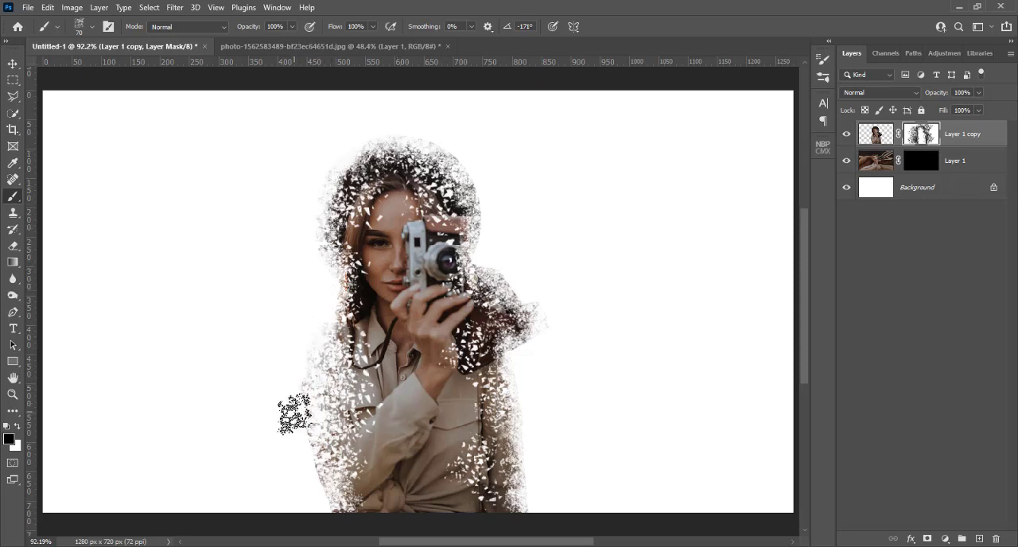
key(Right)
key(Right)
key(Right)
key(Right)
key(Right)
key(Right)
key(Right)
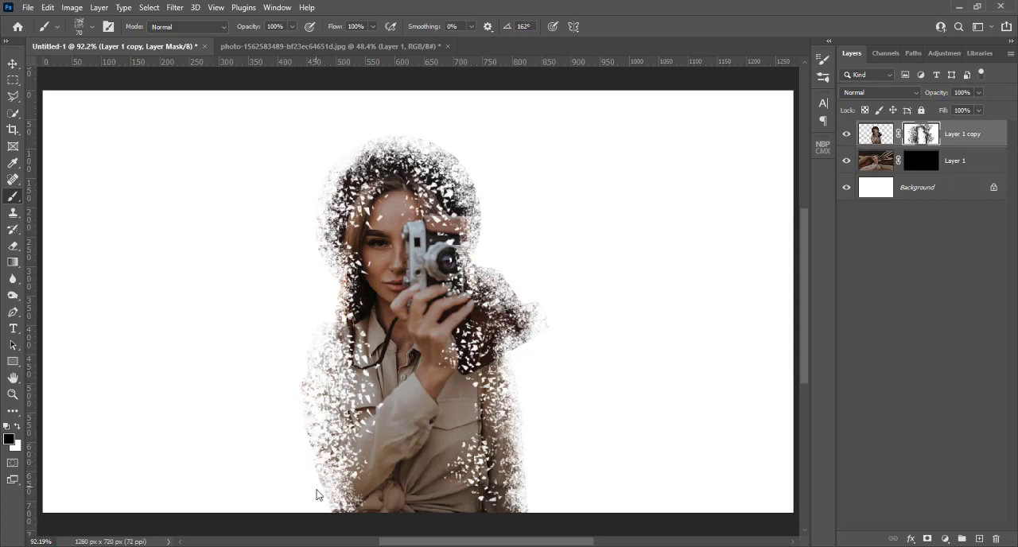
Stamp more fragments along the figure's left outline, from the lower sleeve up to the hat, and rotate the tip to 83°.
key(Right)
key(Right)
key(Right)
key(Right)
key(Right)
key(Right)
key(Right)
key(Right)
key(Right)
key(Right)
key(Right)
key(Right)
key(Right)
key(Right)
key(Right)
key(Right)
key(Right)
key(Right)
key(Right)
key(Right)
key(Right)
key(Right)
key(Right)
key(Right)
key(Right)
key(Right)
key(Right)
key(Right)
key(Right)
key(Right)
key(Right)
key(Right)
key(Right)
key(Right)
key(Right)
key(Right)
key(Right)
key(Right)
key(Right)
Break up the top of the hat and the upper camera case with fragments, rotating the tip to 62° and on to 13°.
key(Right)
key(Right)
key(Right)
key(Right)
key(Right)
key(Right)
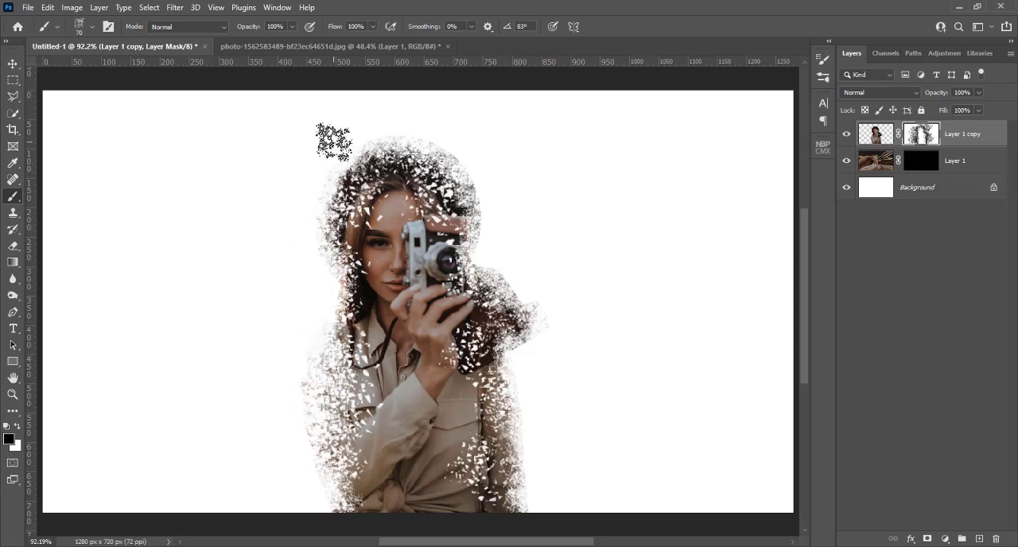
key(Right)
key(Right)
key(Right)
key(Right)
key(Right)
key(Right)
key(Right)
key(Right)
key(Right)
key(Right)
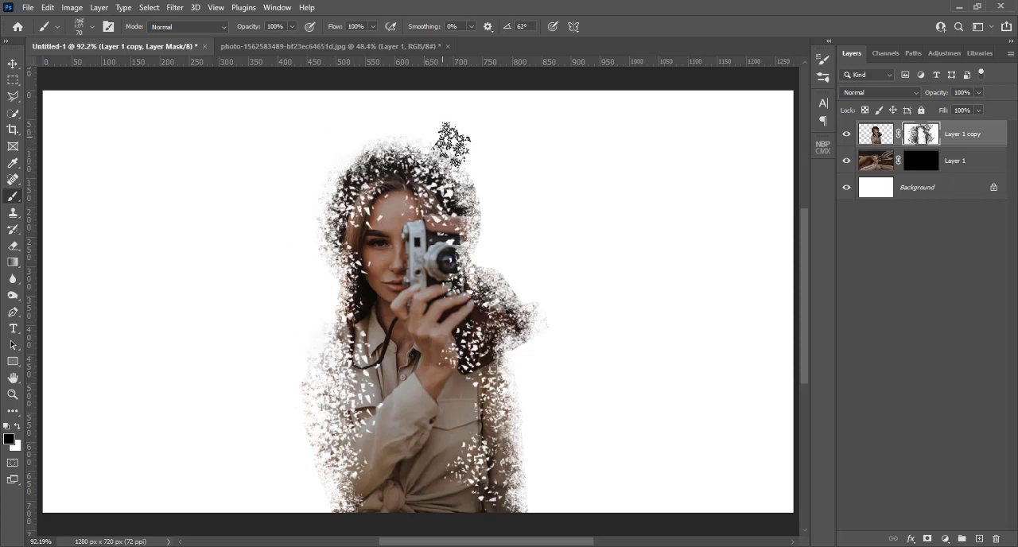
key(Right)
key(Right)
key(Right)
key(Right)
key(Right)
key(Right)
key(Right)
key(Right)
key(Right)
key(Right)
key(Right)
key(Right)
key(Right)
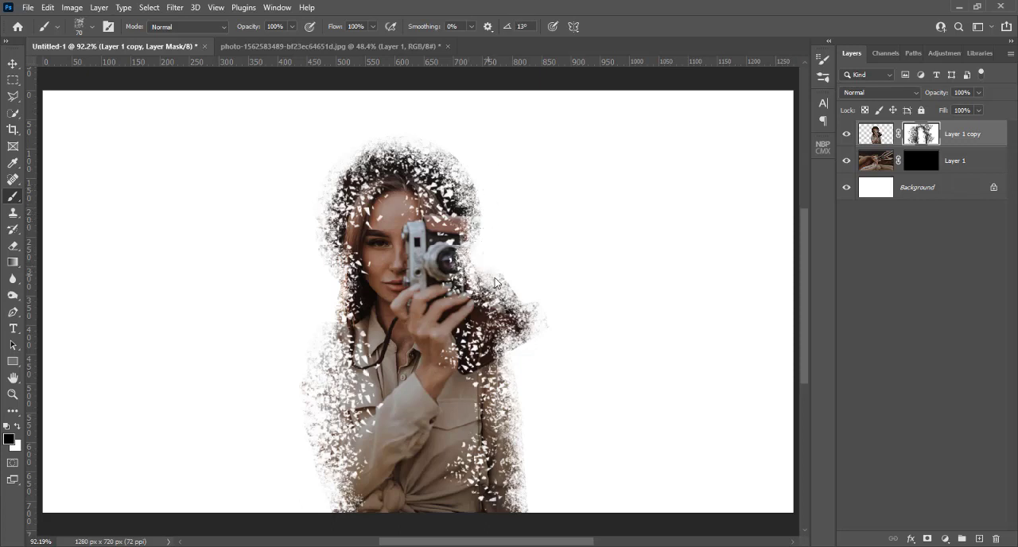
Break up the outer edge of the camera case with fragments, rotating the brush tip to -9° and on to -31°.
key(Right)
key(Right)
key(Right)
key(Right)
key(Right)
key(Right)
key(Right)
key(Right)
key(Right)
key(Right)
key(Right)
key(Right)
key(Right)
key(Right)
key(Right)
key(Right)
key(Right)
key(Right)
key(Right)
key(Right)
key(Right)
key(Right)
key(Right)
key(Right)
key(Right)
key(Right)
key(Right)
key(Right)
key(Right)
key(Right)
key(Right)
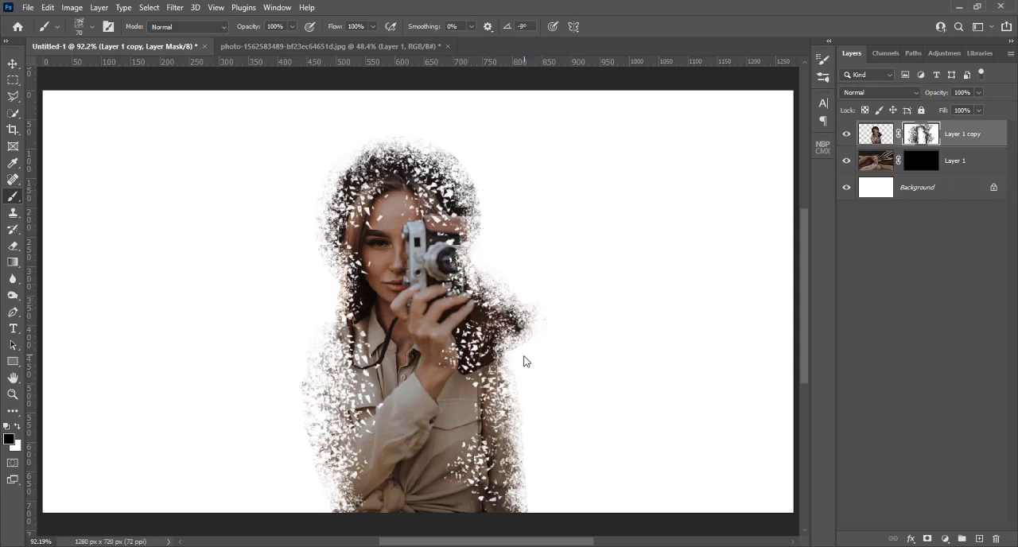
key(Right)
key(Right)
key(Right)
key(Right)
key(Right)
key(Right)
key(Right)
key(Right)
key(Right)
key(Right)
On Layer 1's mask, with white as foreground, enlarge the brush to 1000 px, rotate the tip to -51° and stamp large fragments around the woman.
click(923, 162)
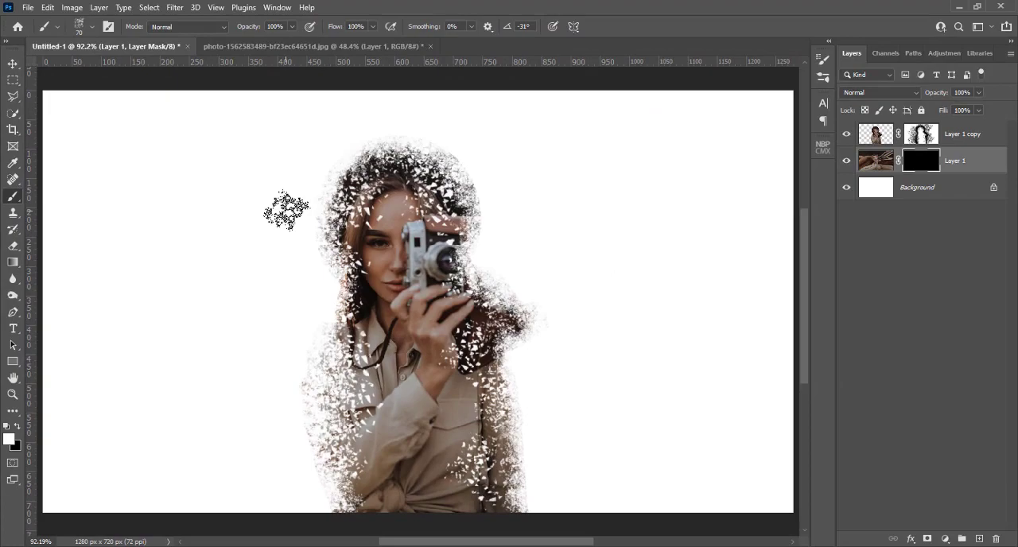
key(bracketright)
key(bracketright)
key(bracketright)
key(bracketright)
key(bracketright)
key(bracketright)
key(bracketright)
key(bracketright)
key(bracketright)
key(bracketright)
key(bracketright)
key(bracketright)
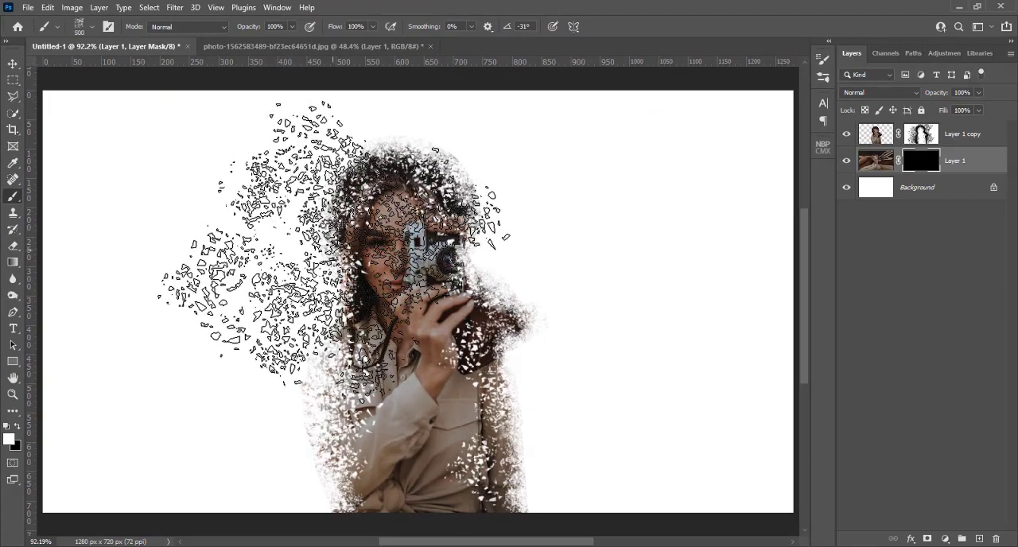
key(bracketright)
key(bracketright)
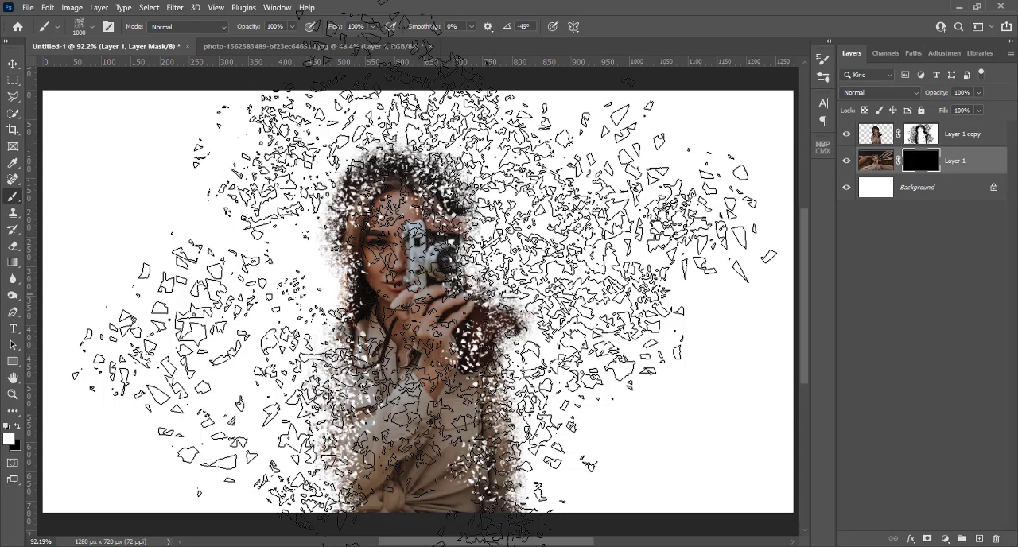
key(Right)
key(Right)
key(Right)
key(Right)
key(Right)
key(Right)
key(Right)
key(Right)
key(Right)
key(Right)
key(Right)
key(Right)
key(Right)
key(Right)
key(Right)
key(Right)
key(Right)
key(Right)
key(Right)
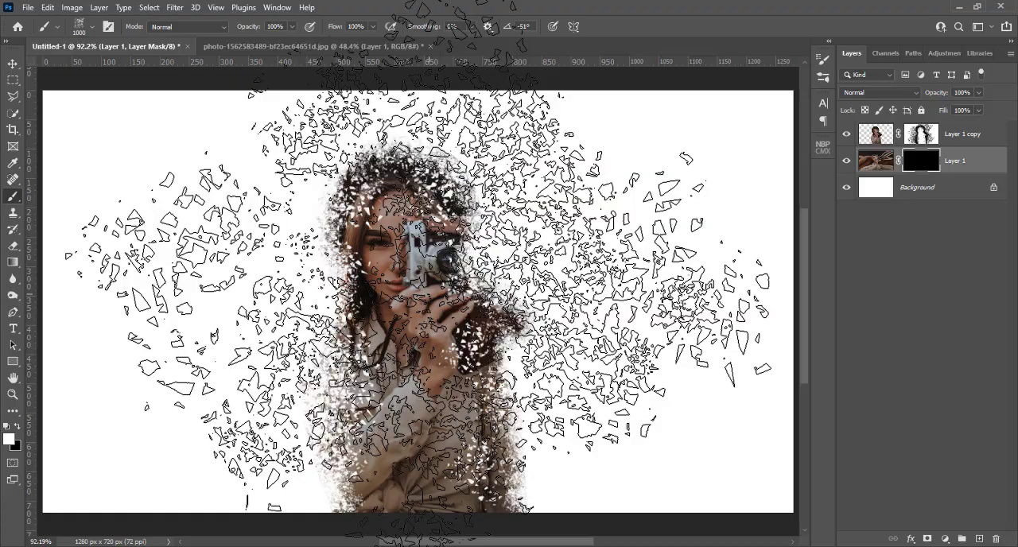
click(418, 302)
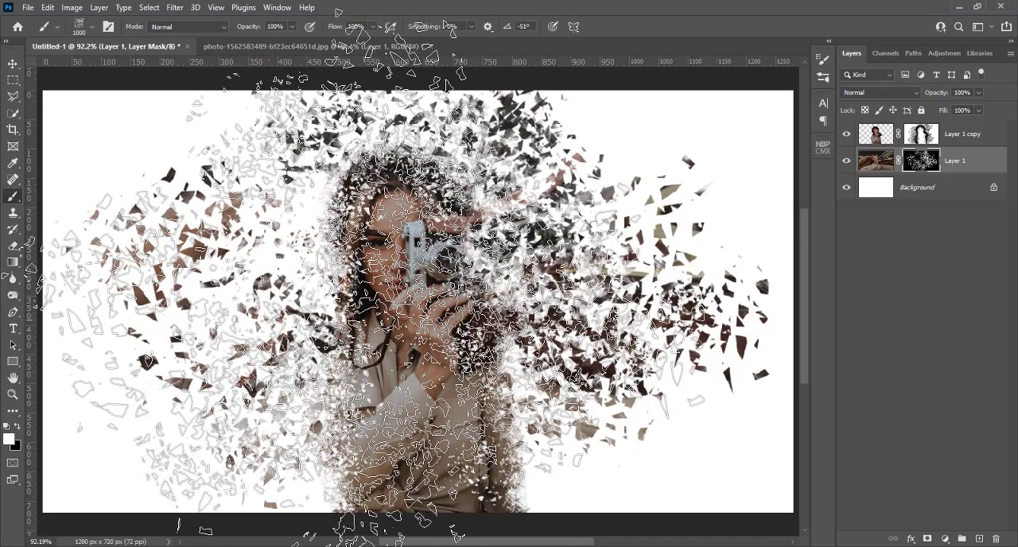
Reduce the brush to 400 px and on to 300 px, stamping mid-sized fragments around the hat, both arms and the lower body.
key(bracketleft)
key(bracketleft)
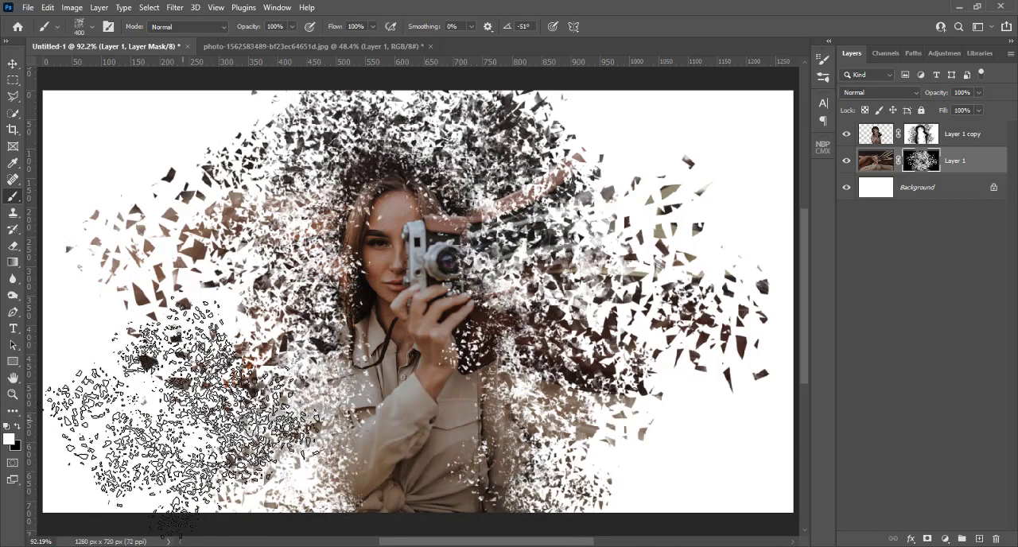
key(bracketleft)
key(bracketleft)
key(bracketleft)
key(bracketleft)
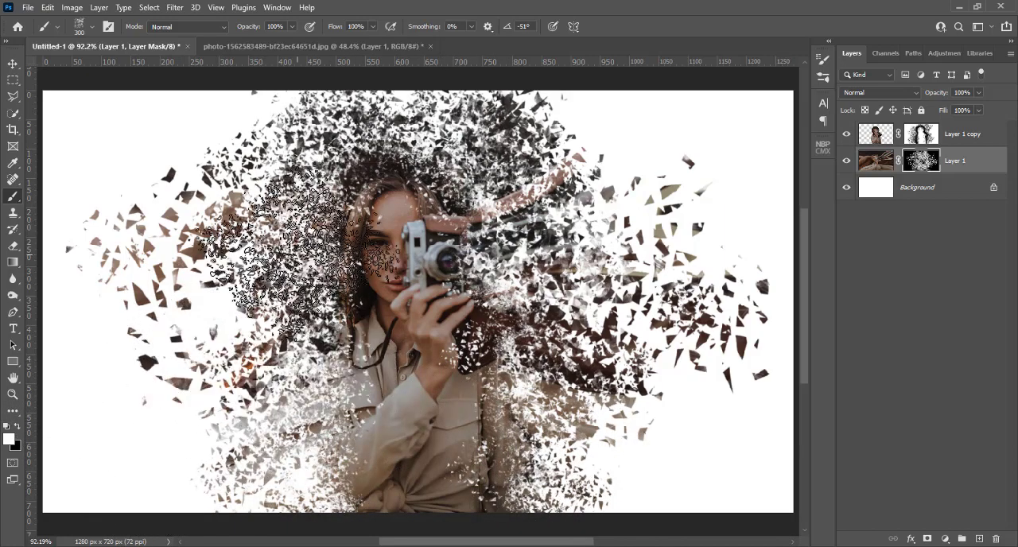
Reduce the brush to 125 px and add fine fragments around the hat's upper left edge, rotating the tip to -71° and on to -107°.
key(bracketleft)
key(bracketleft)
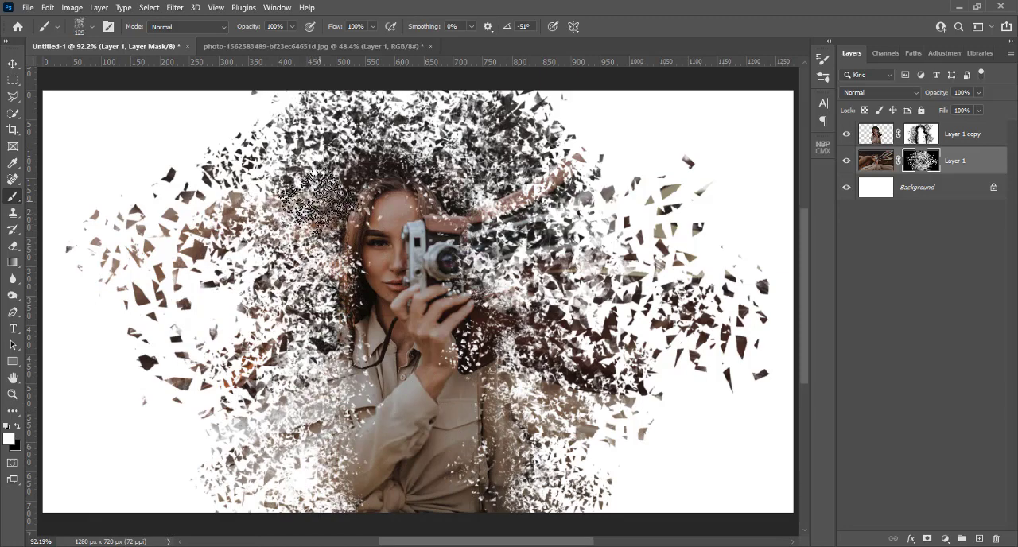
key(Right)
key(Right)
key(Right)
key(Right)
key(Right)
key(Right)
key(Right)
key(Right)
key(Right)
key(Right)
key(Right)
key(Right)
key(Right)
key(Right)
key(Right)
key(Right)
key(Right)
key(Right)
key(Right)
key(Right)
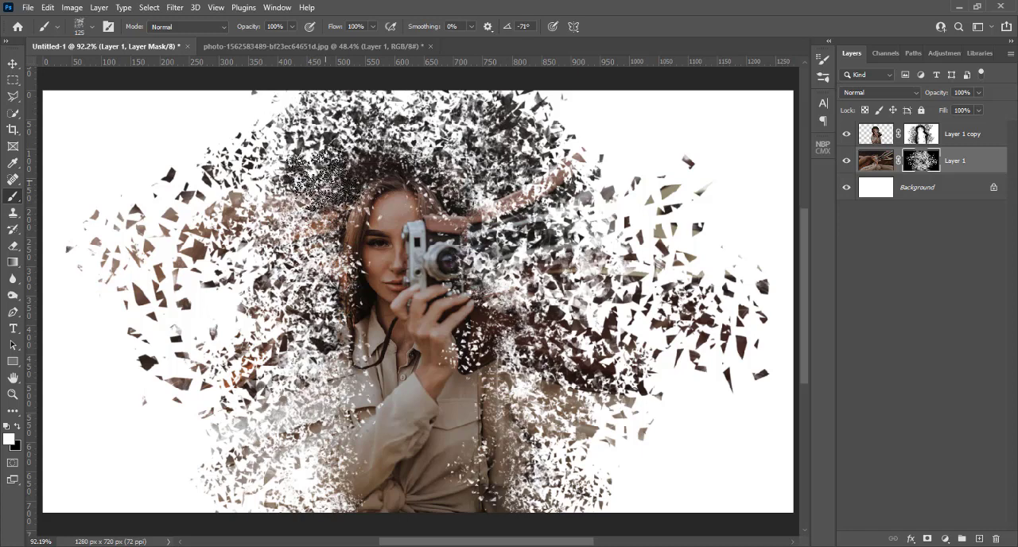
key(Right)
key(Right)
key(Right)
key(Right)
key(Right)
key(Right)
key(Right)
key(Right)
key(Right)
key(Right)
key(Right)
key(Right)
key(Right)
key(Right)
key(Right)
key(Right)
key(Right)
key(Right)
key(Right)
key(Right)
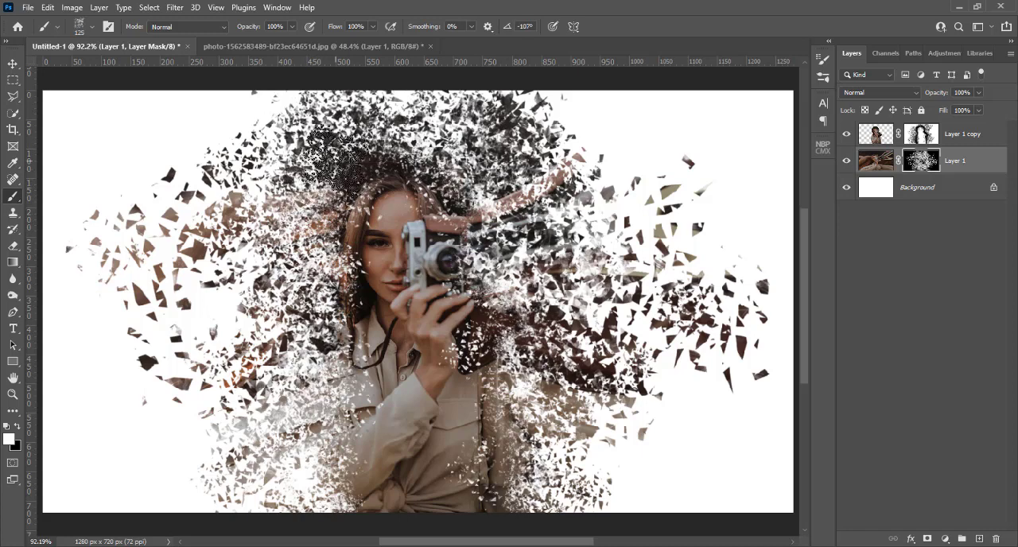
Add fine fragments over the hat's crown and camera-side edge, rotating the brush tip to -143° and on to -177°.
key(Right)
key(Right)
key(Right)
key(Right)
key(Right)
key(Right)
key(Right)
key(Right)
key(Right)
key(Right)
key(Right)
key(Right)
key(Right)
key(Right)
key(Right)
key(Right)
key(Right)
key(Right)
key(Right)
key(Right)
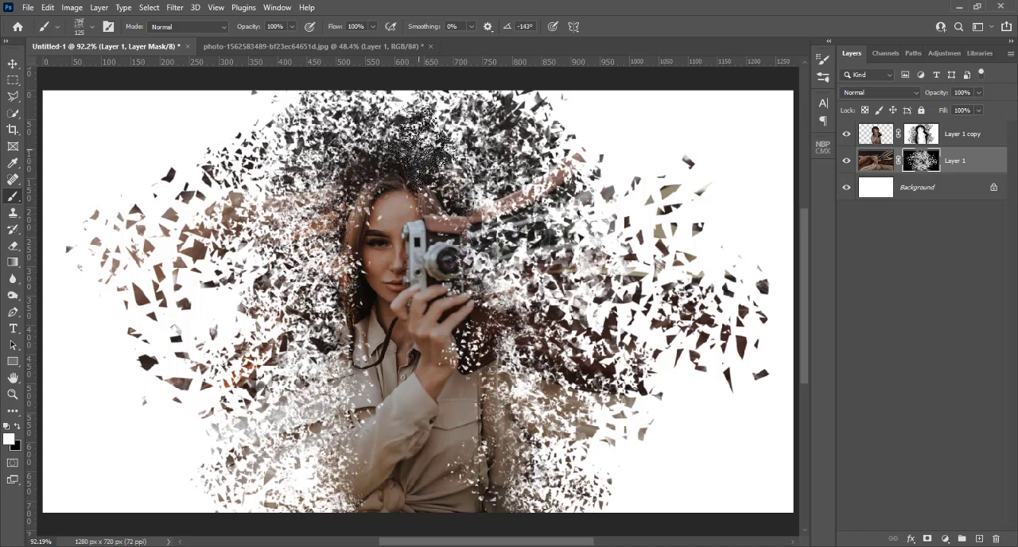
key(Right)
key(Right)
key(Right)
key(Right)
key(Right)
key(Right)
key(Right)
key(Right)
key(Right)
key(Right)
key(Right)
key(Right)
key(Right)
key(Right)
key(Right)
key(Right)
key(Right)
key(Right)
key(Right)
key(Right)
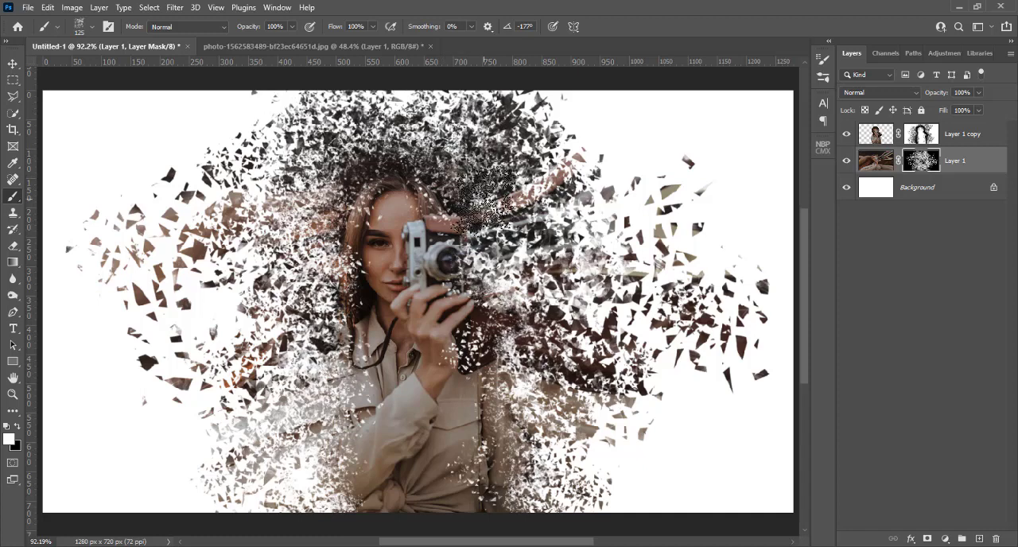
Add fine fragments beside the camera and down to the sleeve below the case, rotating the tip to 150° and on to 122°.
key(Right)
key(Right)
key(Right)
key(Right)
key(Right)
key(Right)
key(Right)
key(Right)
key(Right)
key(Right)
key(Right)
key(Right)
key(Right)
key(Right)
key(Right)
key(Right)
key(Right)
key(Right)
key(Right)
key(Right)
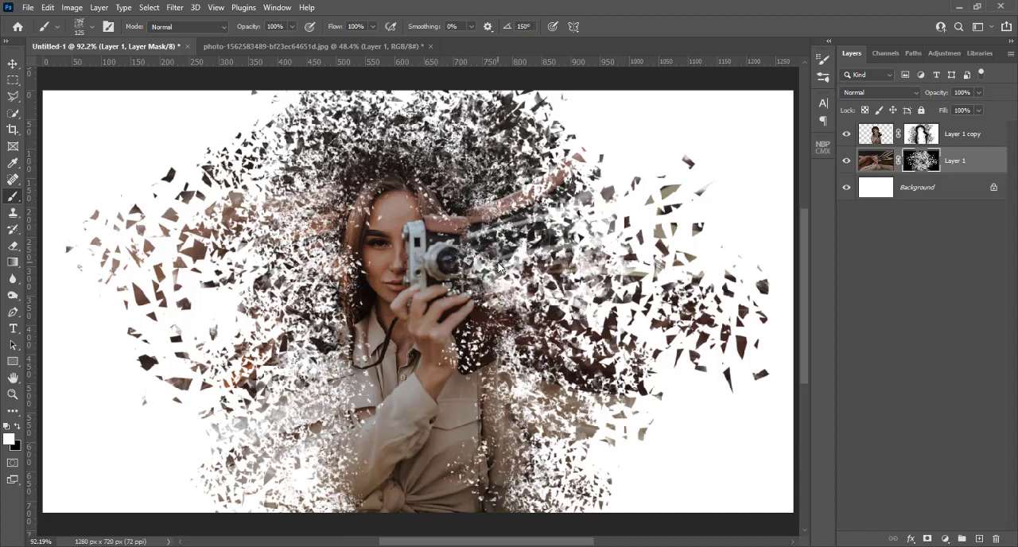
key(Right)
key(Right)
key(Right)
key(Right)
key(Right)
key(Right)
key(Right)
key(Right)
key(Right)
key(Right)
key(Right)
key(Right)
key(Right)
key(Right)
key(Right)
key(Right)
key(Right)
key(Right)
key(Right)
key(Right)
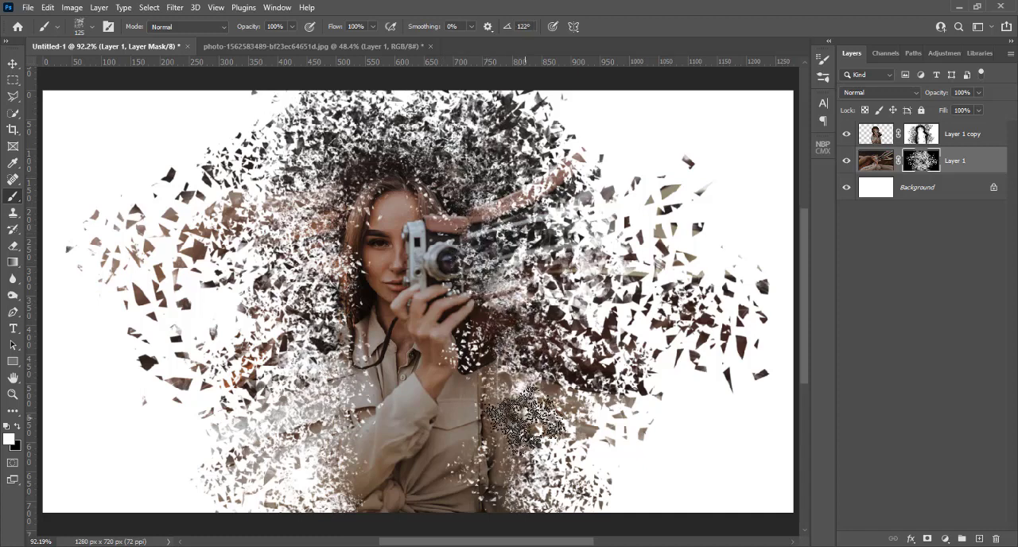
Add fine fragments over the sleeve and lower body, rotating the brush tip to 95° and on to 75°.
key(Right)
key(Right)
key(Right)
key(Right)
key(Right)
key(Right)
key(Right)
key(Right)
key(Right)
key(Right)
key(Right)
key(Right)
key(Right)
key(Right)
key(Right)
key(Right)
key(Right)
key(Right)
key(Right)
key(Right)
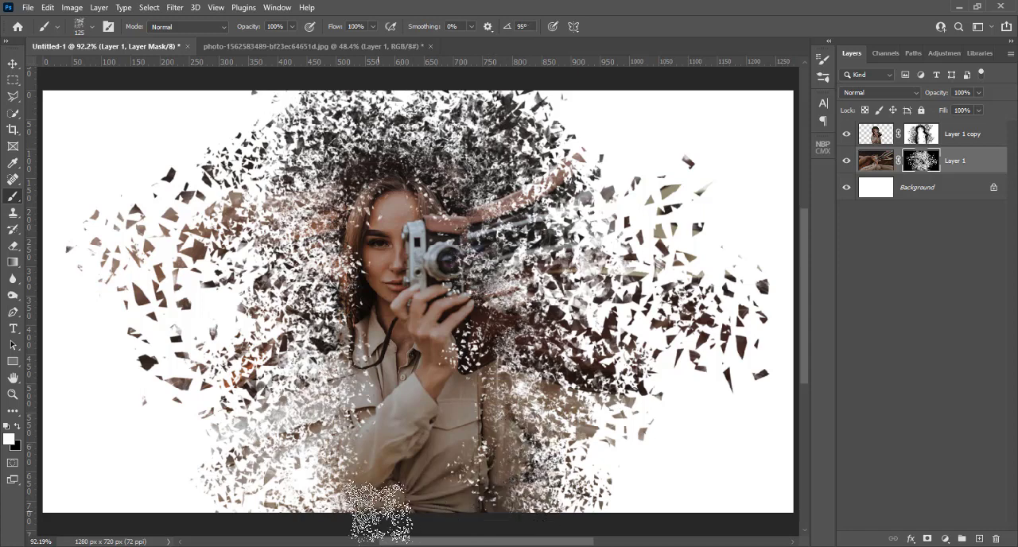
key(Right)
key(Right)
key(Right)
key(Right)
key(Right)
key(Right)
key(Right)
key(Right)
key(Right)
key(Right)
key(Right)
key(Right)
key(Right)
key(Right)
key(Right)
key(Right)
key(Right)
key(Right)
key(Right)
key(Right)
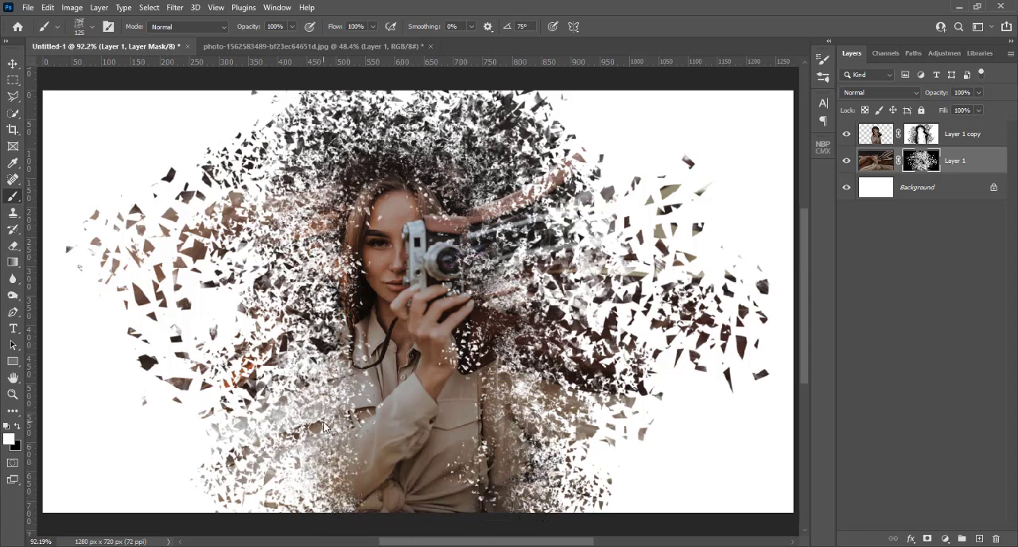
Add fine fragments around the hair beside the face and the case below the camera, rotating the tip to 45° and on to 17°.
key(Right)
key(Right)
key(Right)
key(Right)
key(Right)
key(Right)
key(Right)
key(Right)
key(Right)
key(Right)
key(Right)
key(Right)
key(Right)
key(Right)
key(Right)
key(Right)
key(Right)
key(Right)
key(Right)
key(Right)
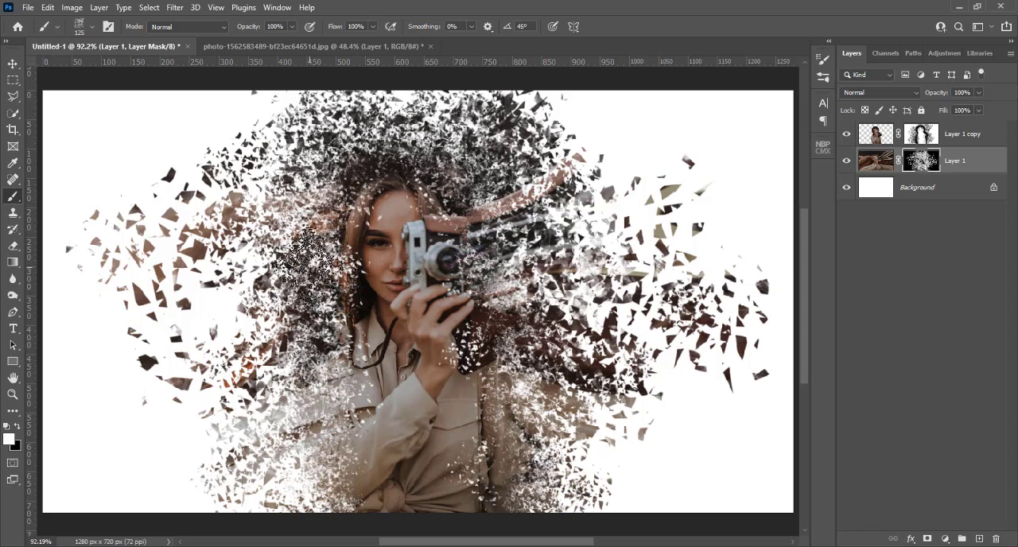
key(Right)
key(Right)
key(Right)
key(Right)
key(Right)
key(Right)
key(Right)
key(Right)
key(Right)
key(Right)
key(Right)
key(Right)
key(Right)
key(Right)
key(Right)
key(Right)
key(Right)
key(Right)
key(Right)
key(Right)
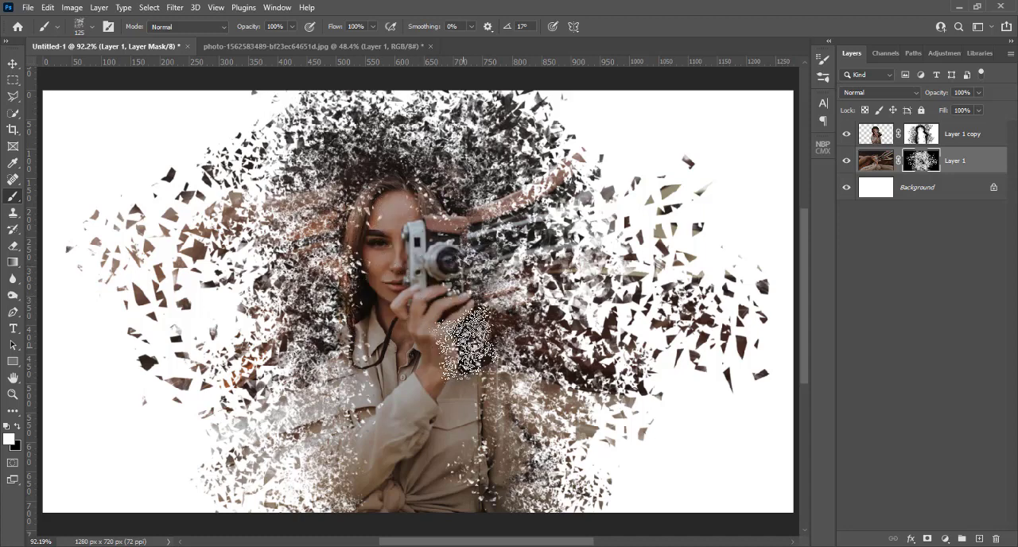
Place the blue ice texture 8f06403aa0e239488c4bfd1db78e6005 as an embedded image above Layer 1 copy and stretch it sideways to cover the canvas.
click(957, 136)
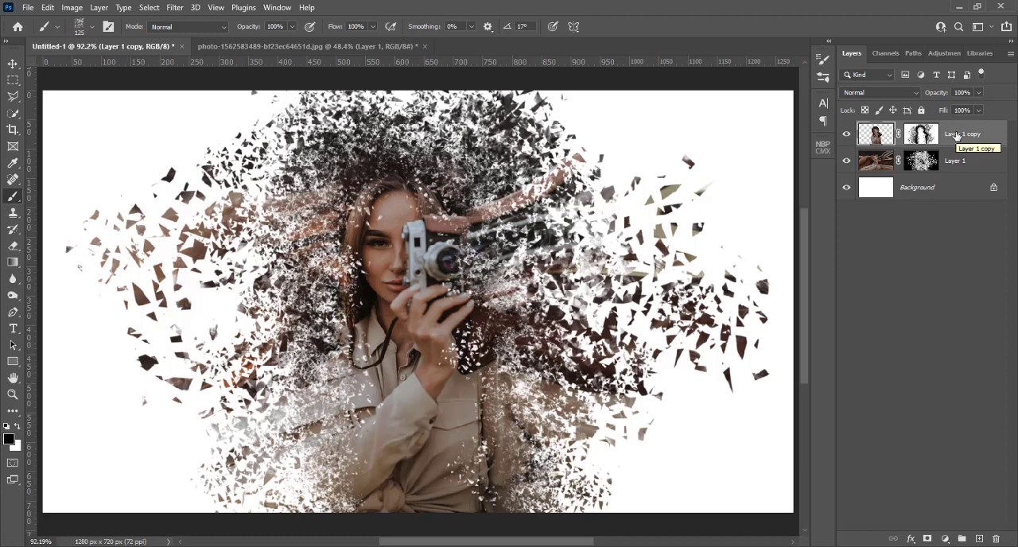
click(31, 8)
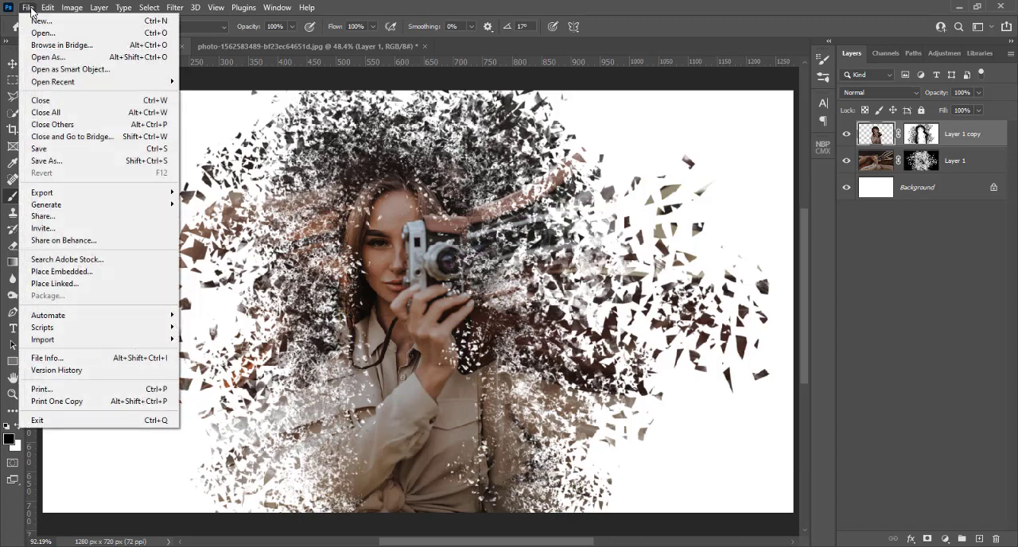
click(58, 272)
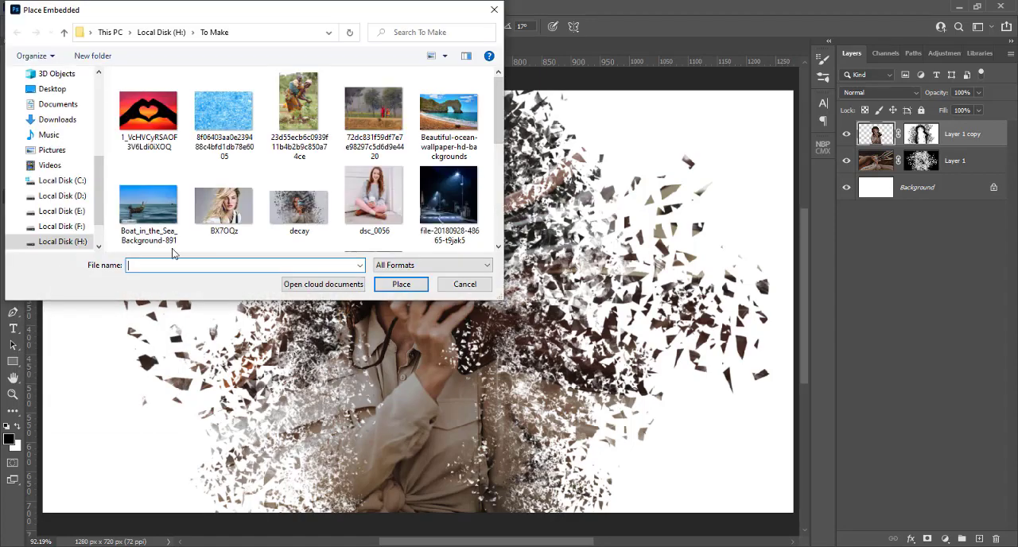
click(243, 155)
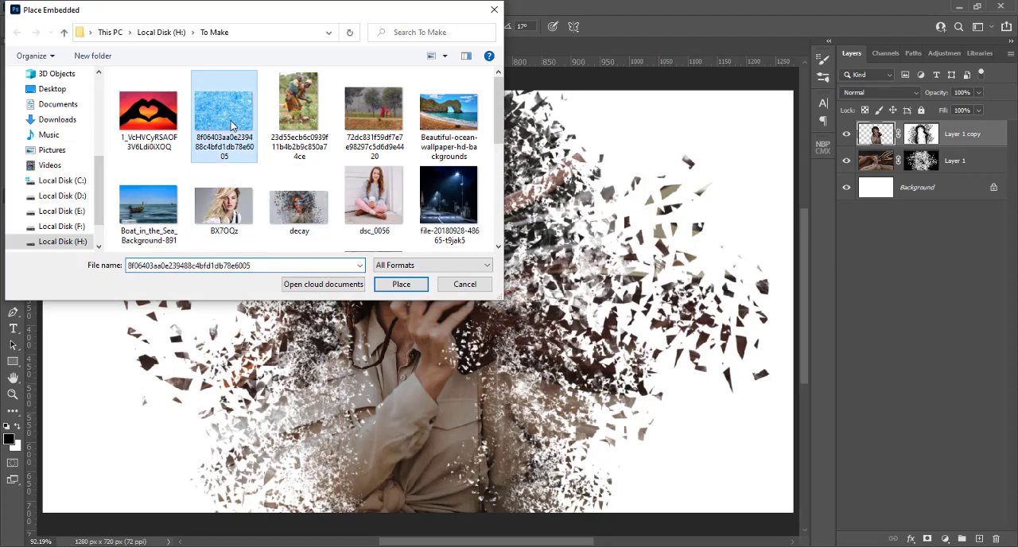
click(398, 287)
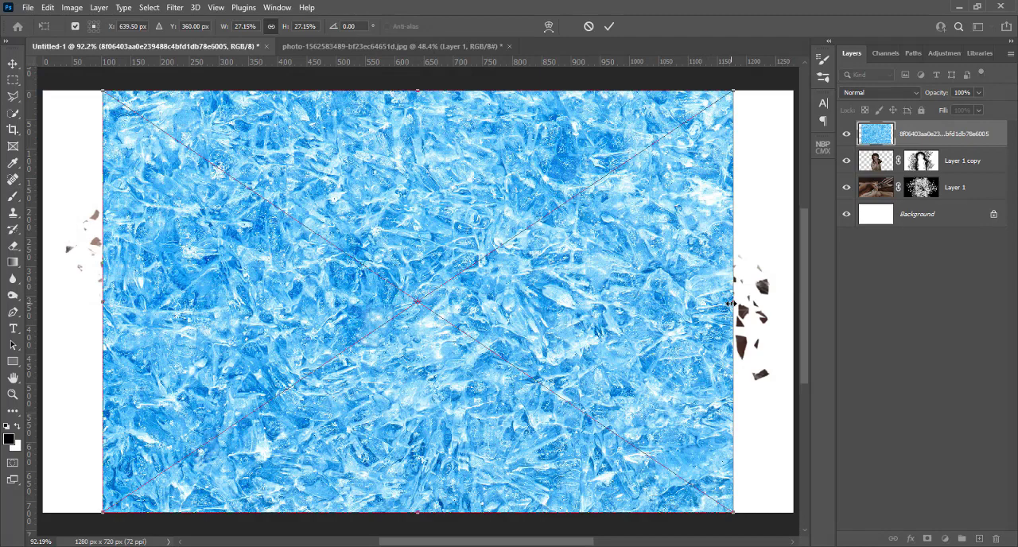
drag(731, 303, 792, 303)
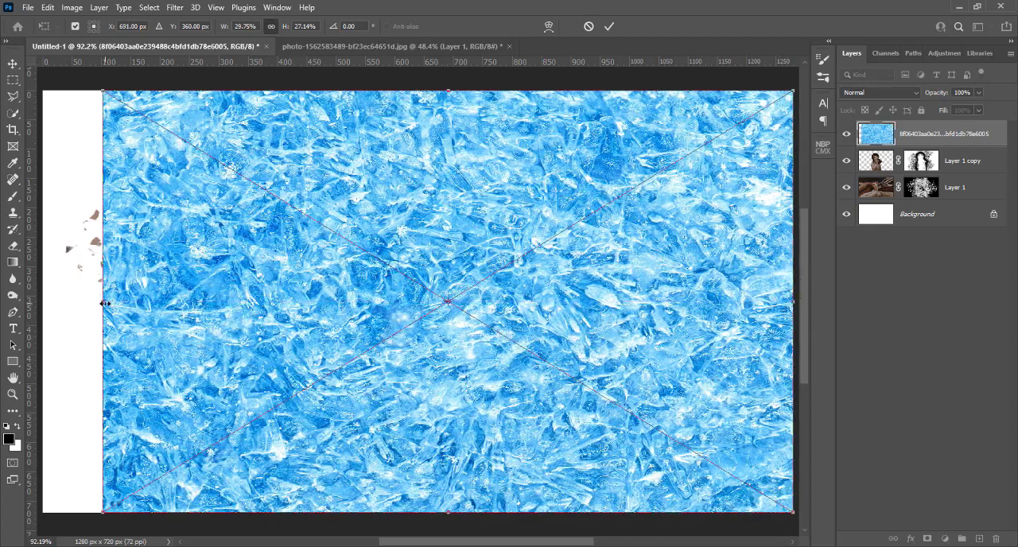
drag(103, 303, 46, 303)
key(Return)
key(b)
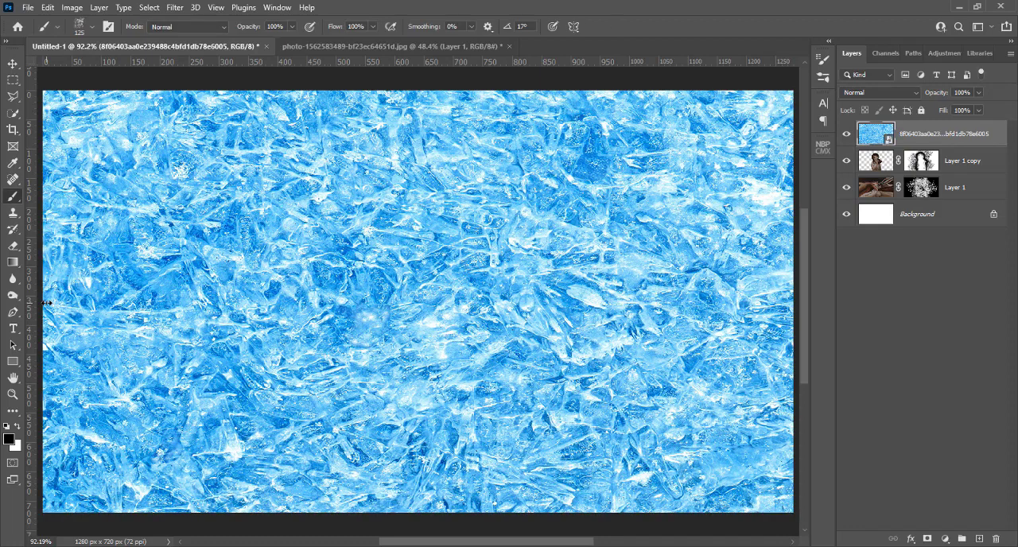
Rasterize the ice texture layer and set its blend mode to Overlay.
right_click(924, 137)
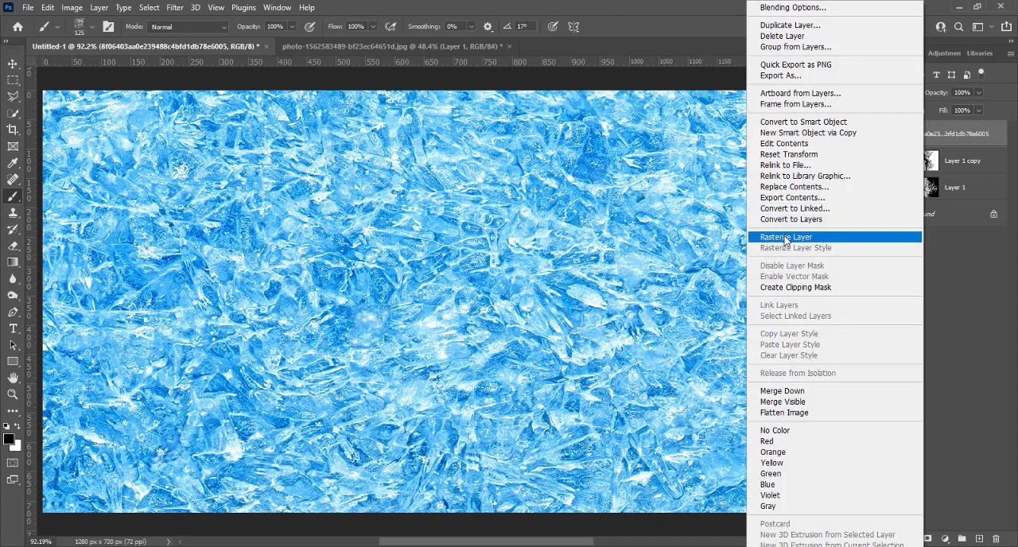
click(785, 237)
click(873, 91)
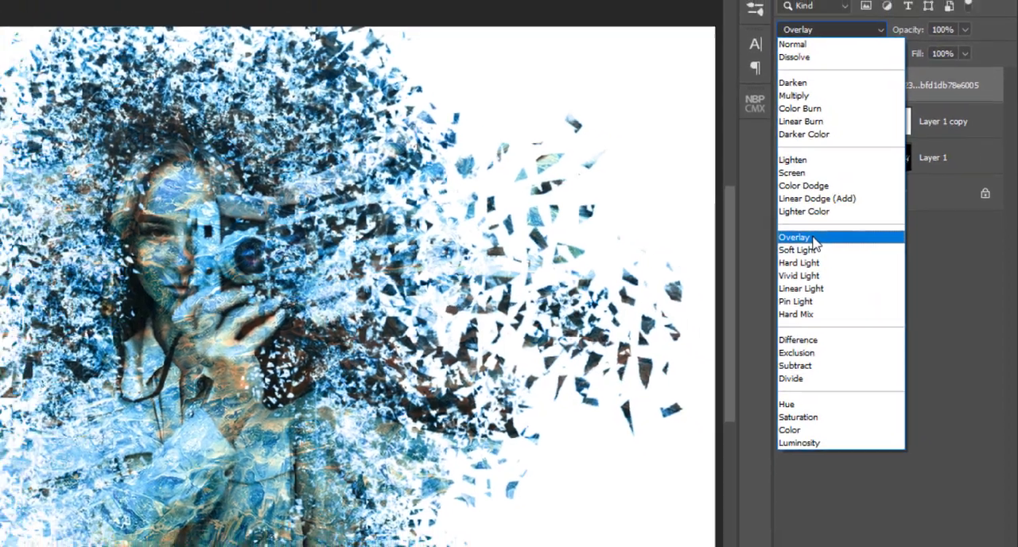
click(797, 237)
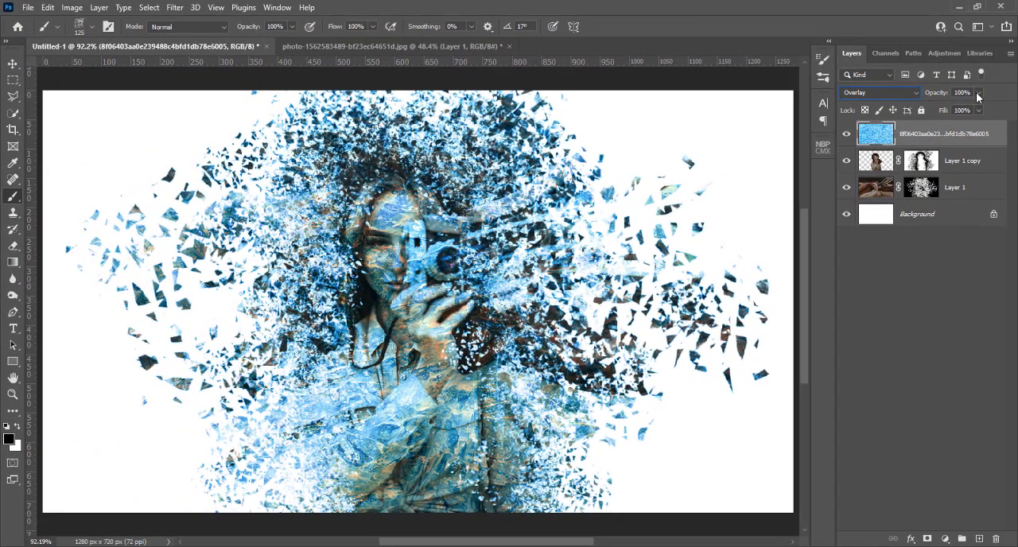
Reduce the ice texture layer's opacity to 40%.
click(978, 93)
drag(982, 108, 958, 110)
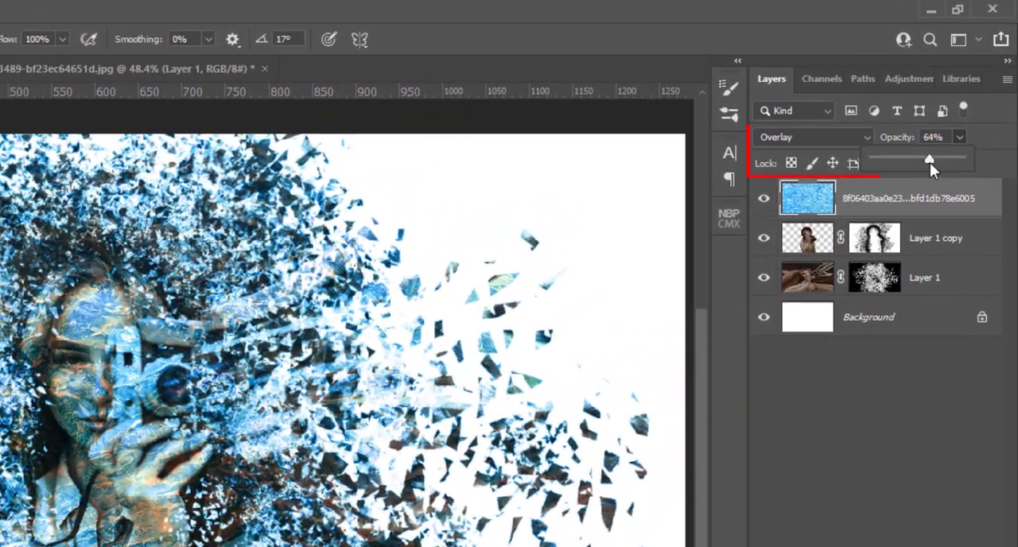
drag(911, 163, 905, 163)
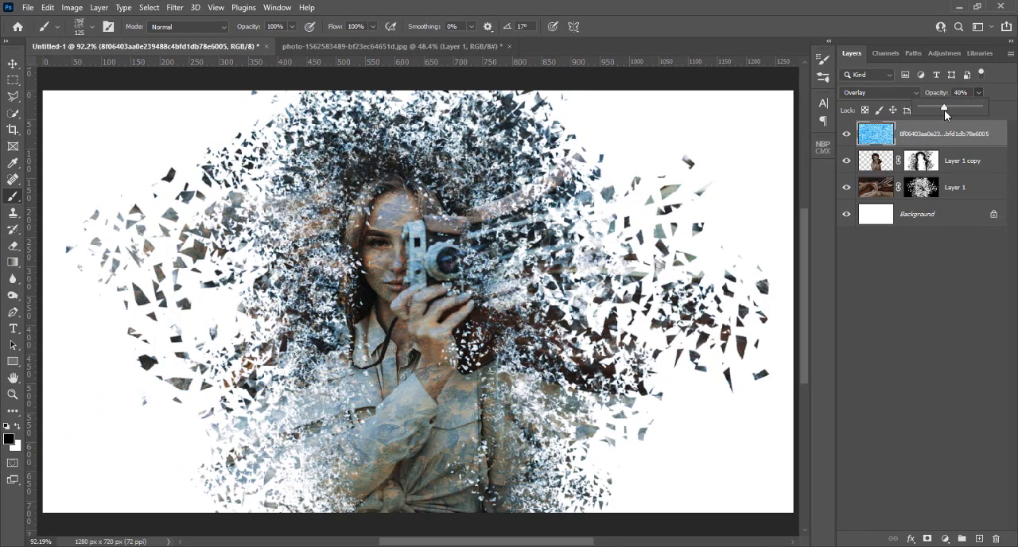
click(928, 139)
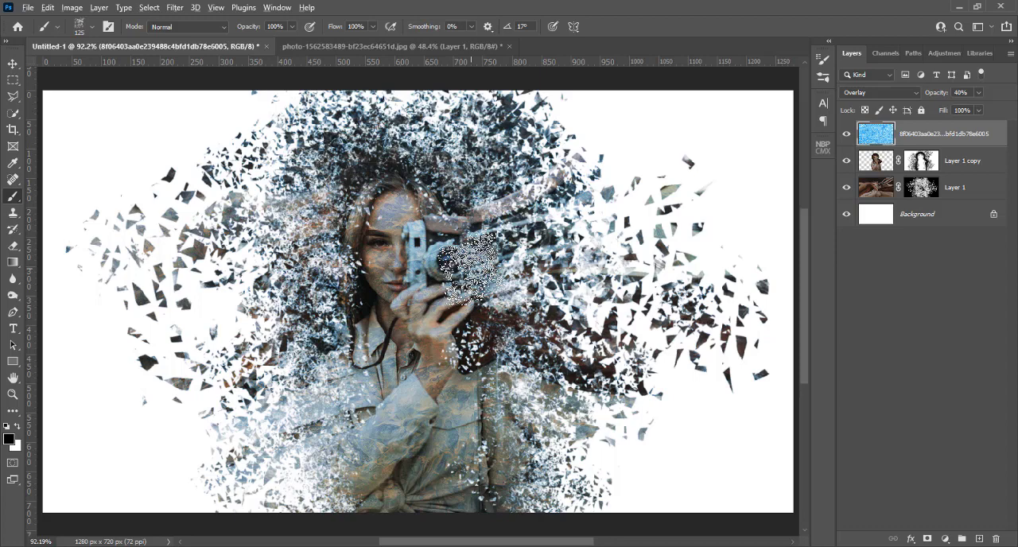
Activate Layer 1's mask, switch to the Soft Round brush and reduce its size to 50 px to match the camera lens.
key(ctrl+plus)
key(ctrl+plus)
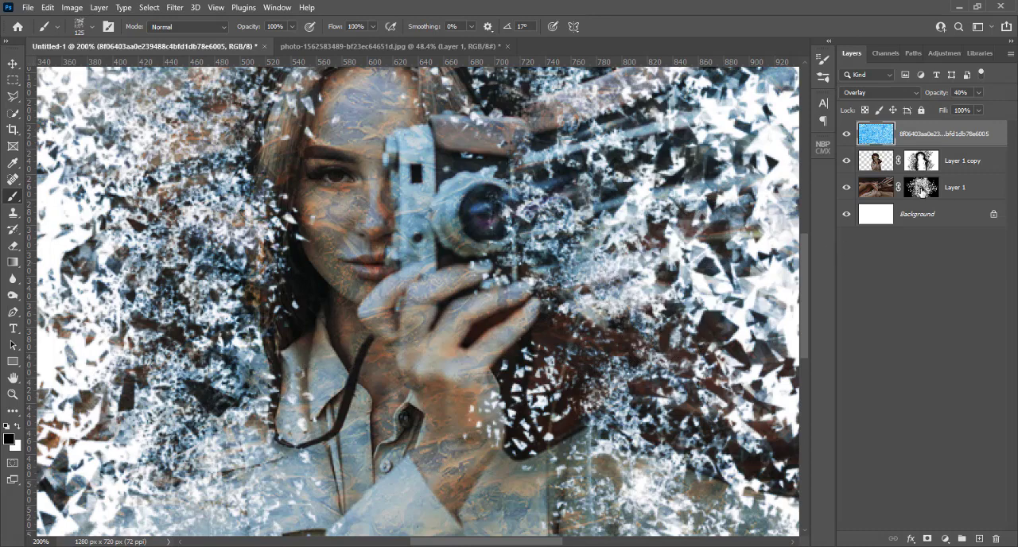
click(920, 188)
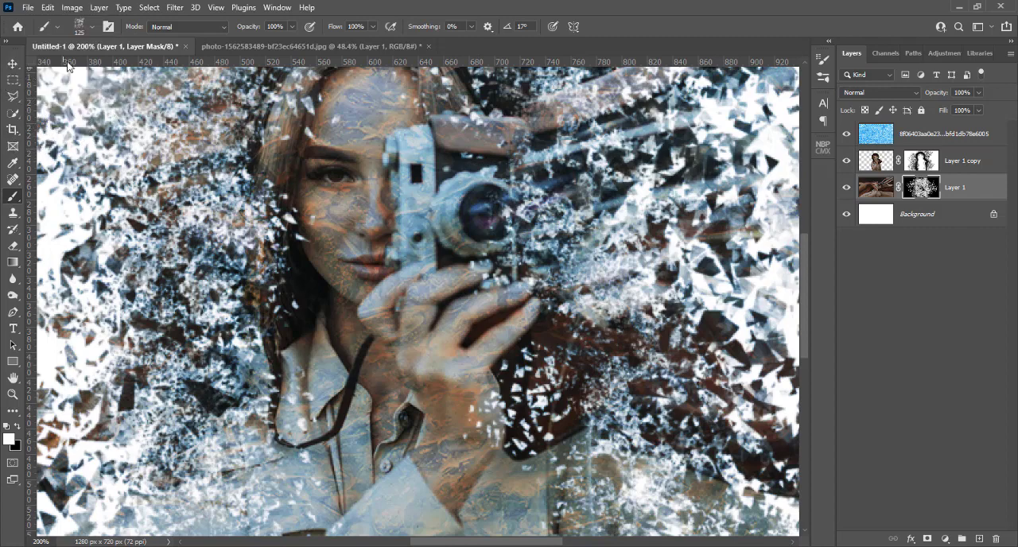
click(90, 30)
scroll(81, 192, up, 3)
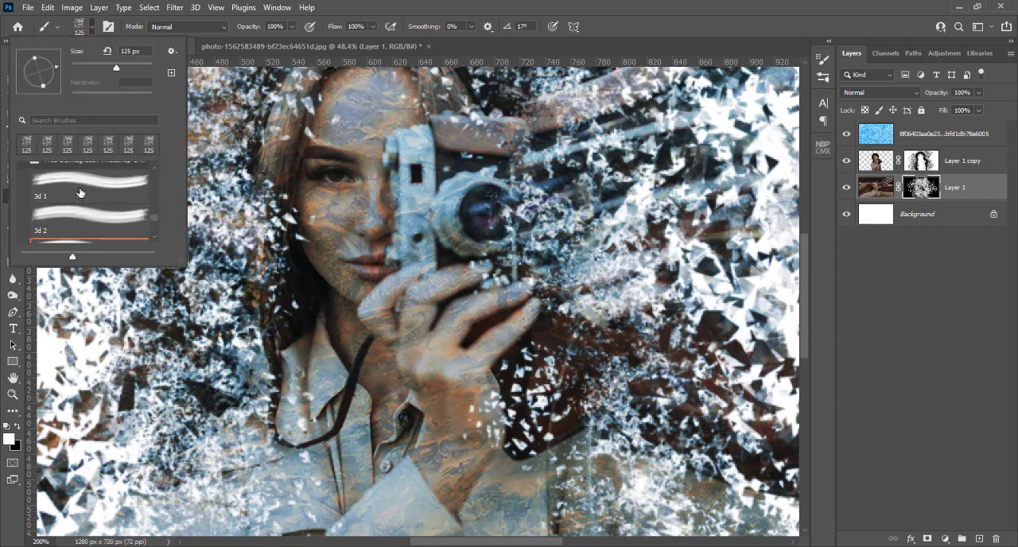
drag(156, 215, 150, 163)
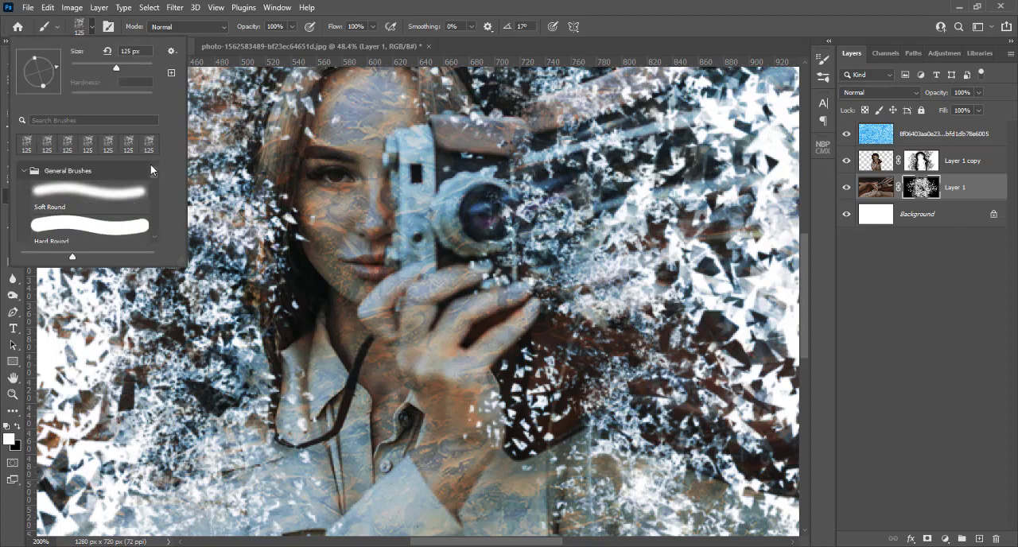
click(111, 191)
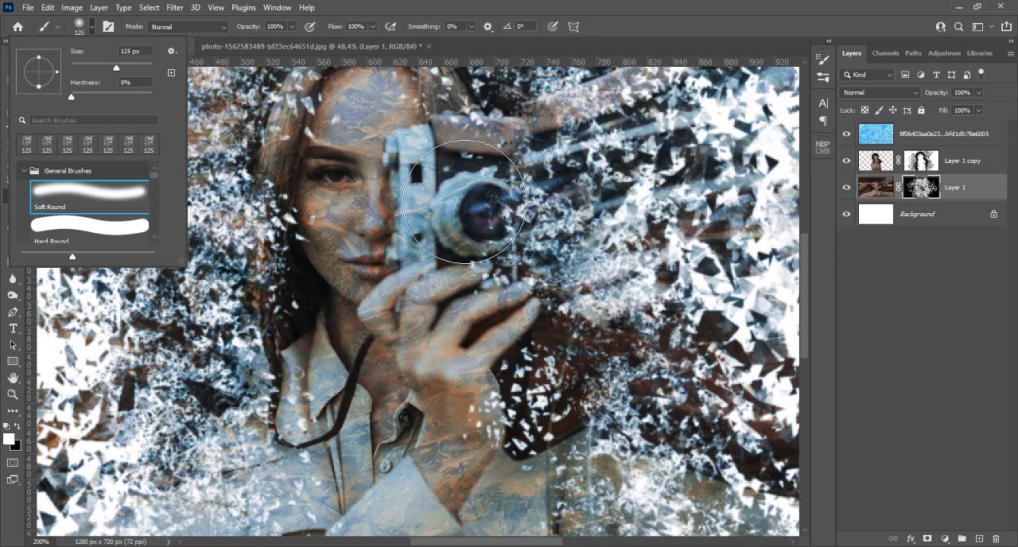
click(485, 215)
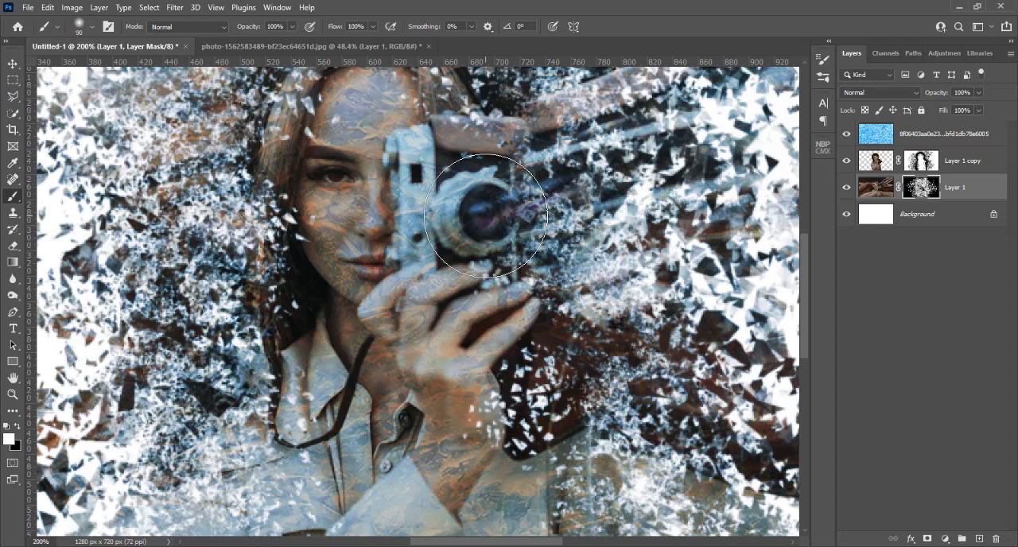
key(bracketleft)
key(bracketleft)
key(bracketleft)
key(bracketleft)
key(bracketleft)
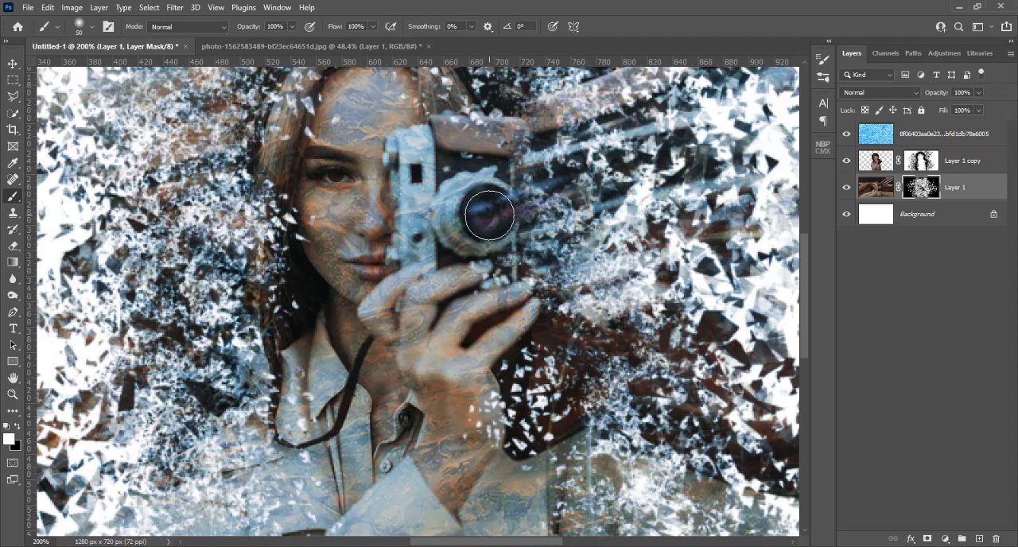
Add a new layer above the ice texture and set the foreground colour to bright blue 00aeff for the brush.
click(925, 135)
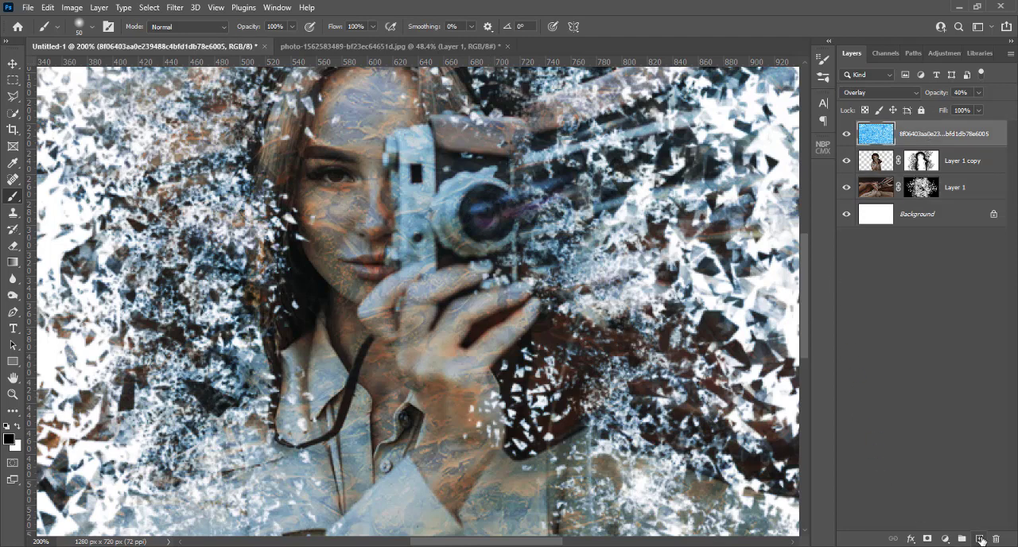
click(980, 540)
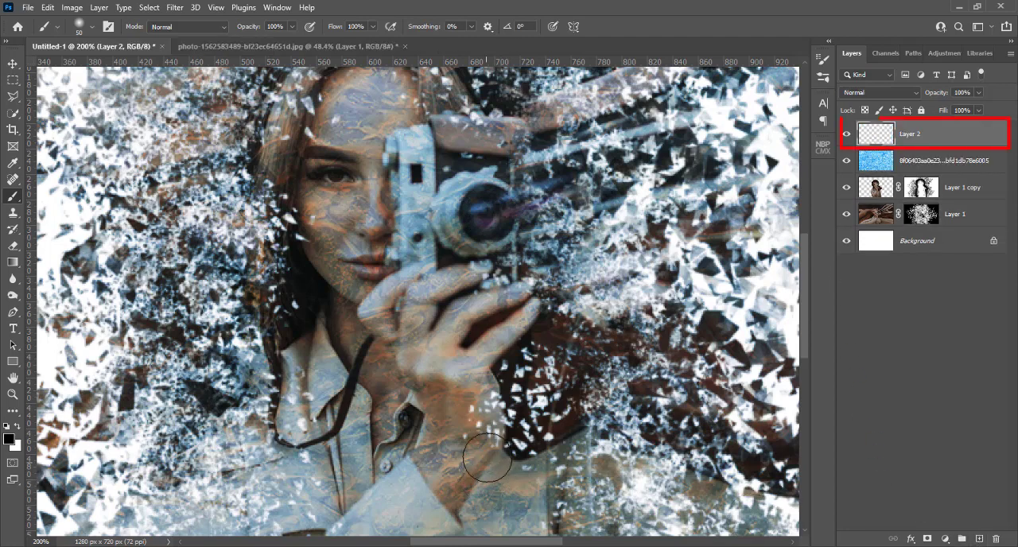
click(8, 440)
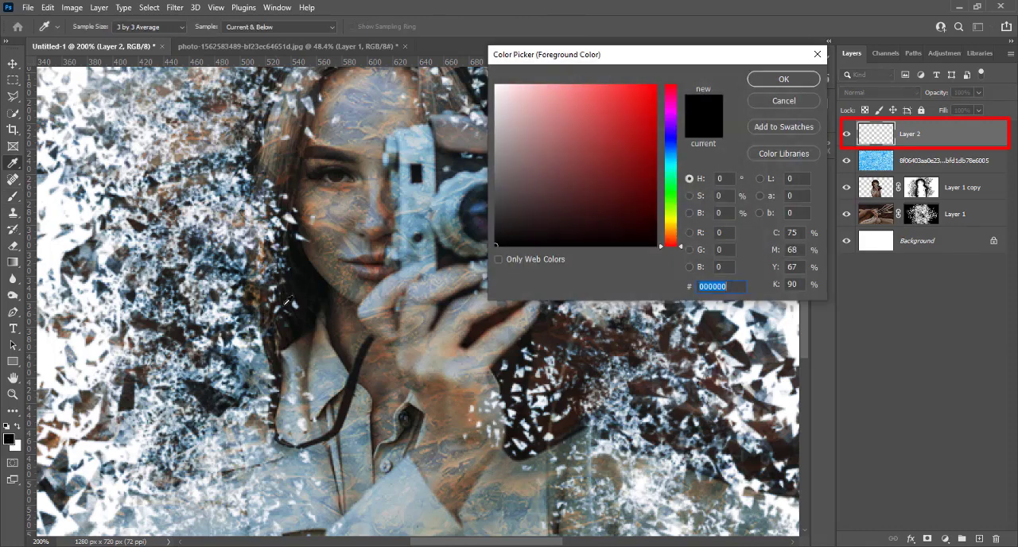
click(413, 215)
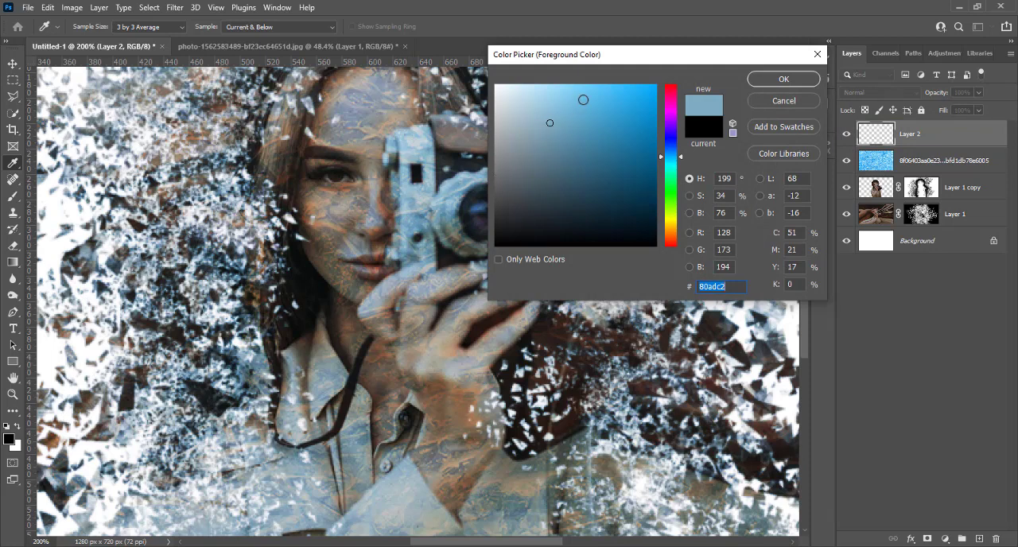
drag(604, 98, 663, 81)
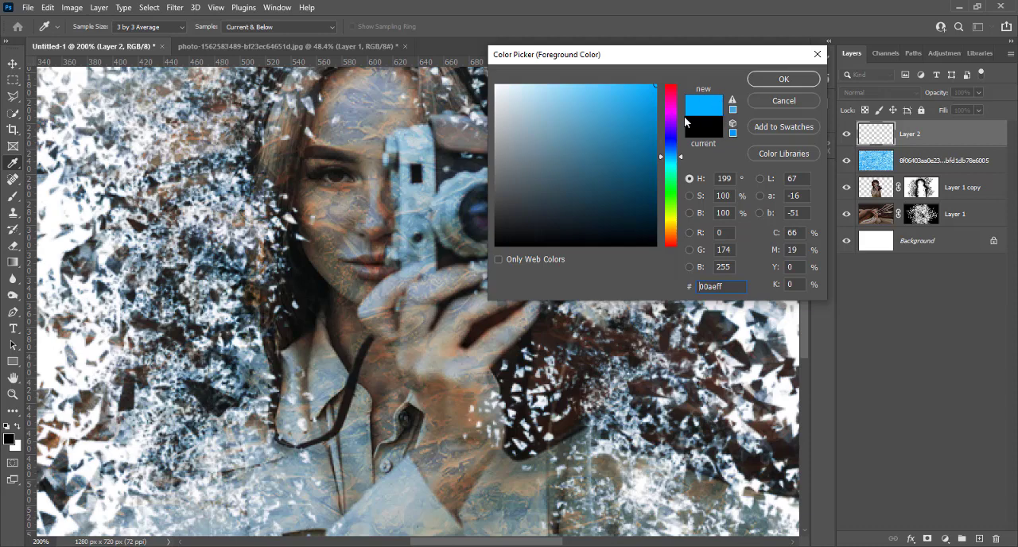
click(770, 79)
key(b)
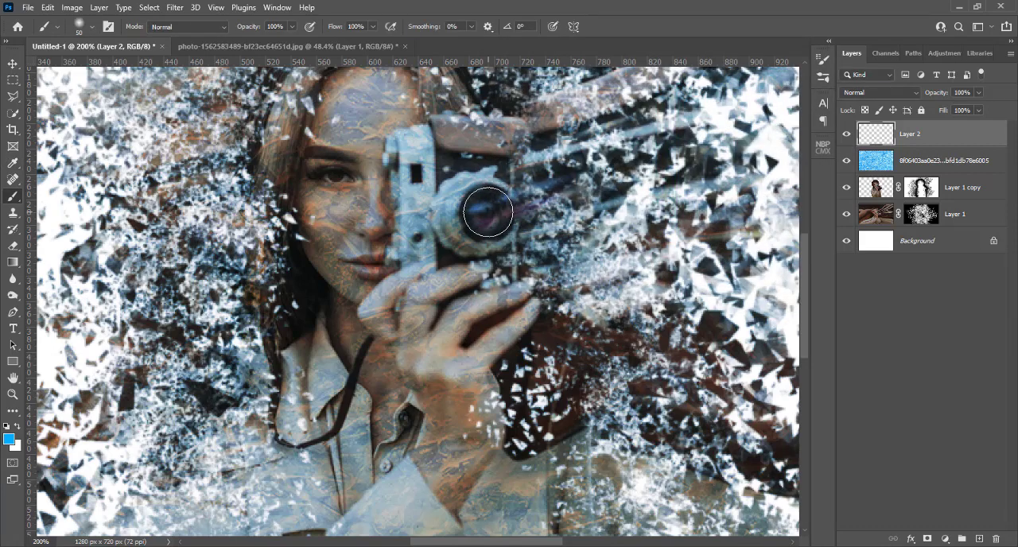
Reduce the Soft Round brush to 30 px and dab a blue glow onto the centre of the camera lens.
key(bracketleft)
key(bracketleft)
key(bracketleft)
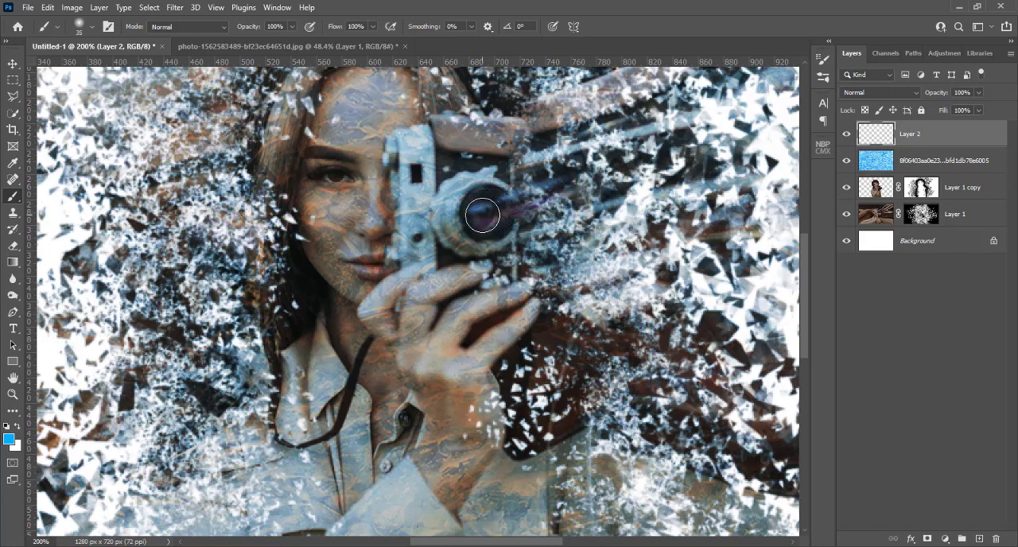
key(bracketleft)
click(94, 26)
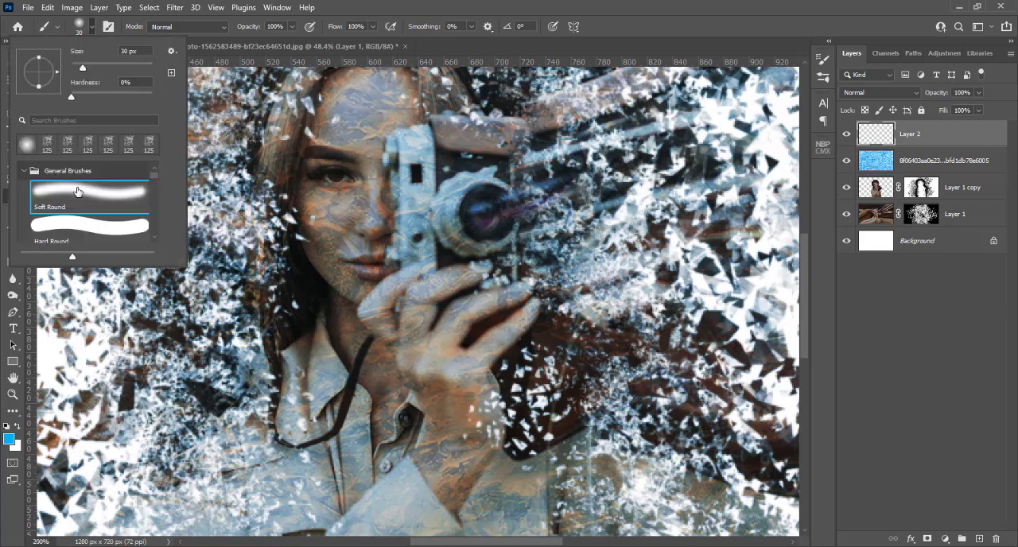
click(378, 10)
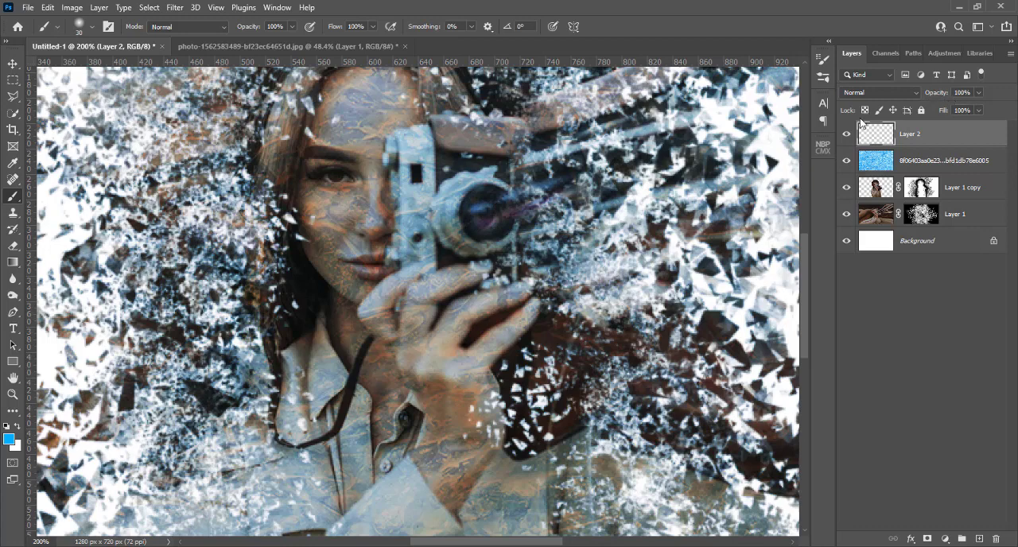
click(484, 215)
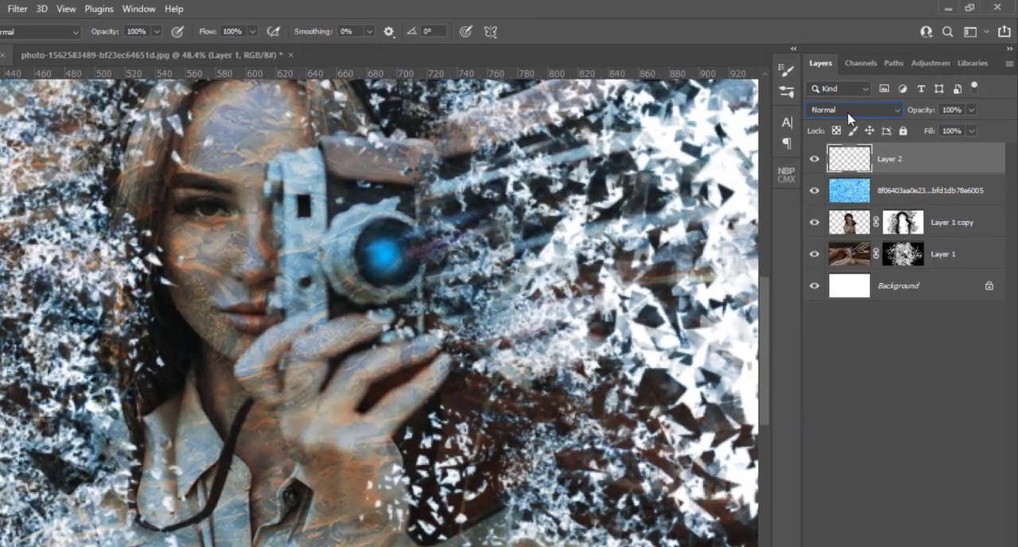
Set the blend mode of the blue lens glow layer, Layer 2, to Color Dodge.
click(875, 94)
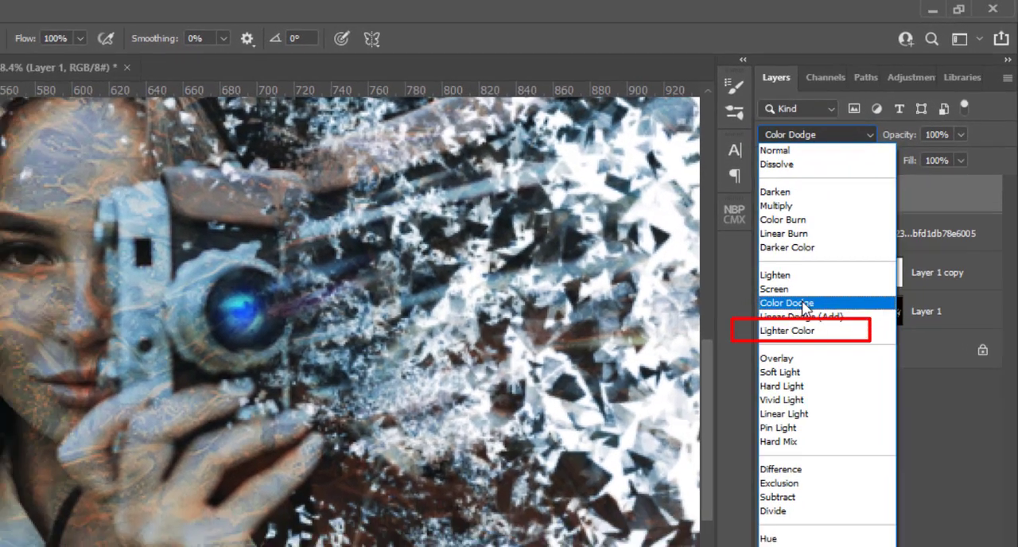
click(784, 331)
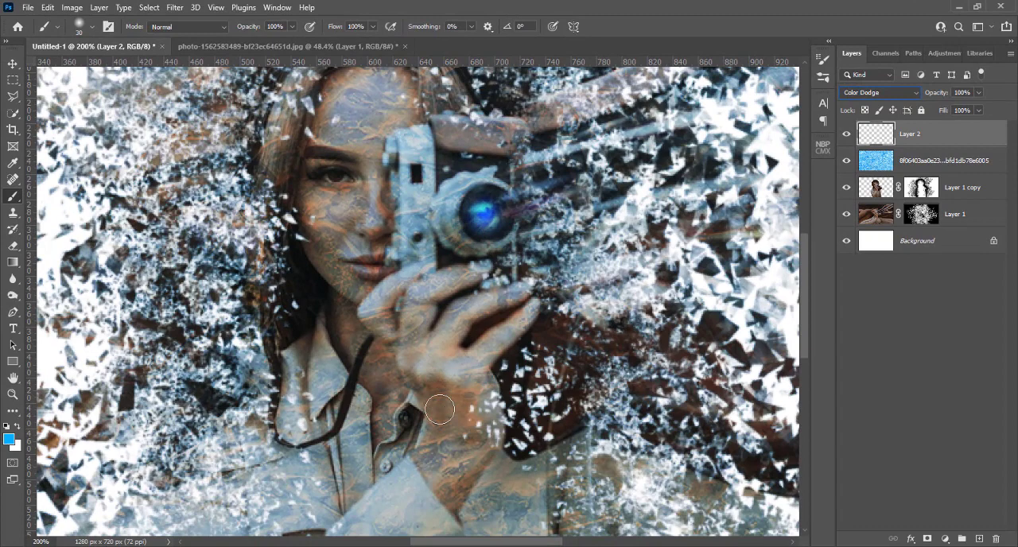
key(ctrl+minus)
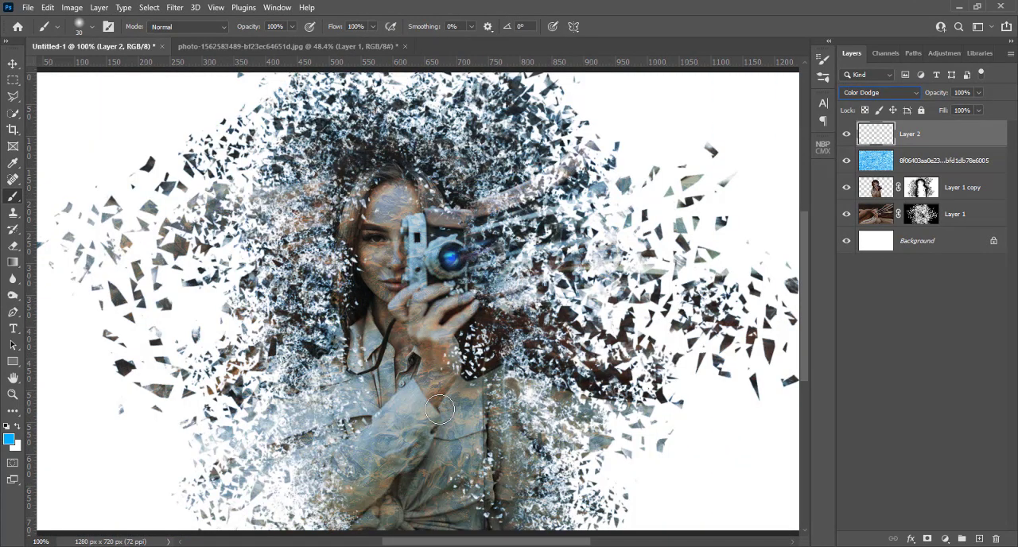
key(ctrl+plus)
key(ctrl+minus)
Place the glowing-blue-light-beam image as an embedded layer at the top of the composition.
click(28, 10)
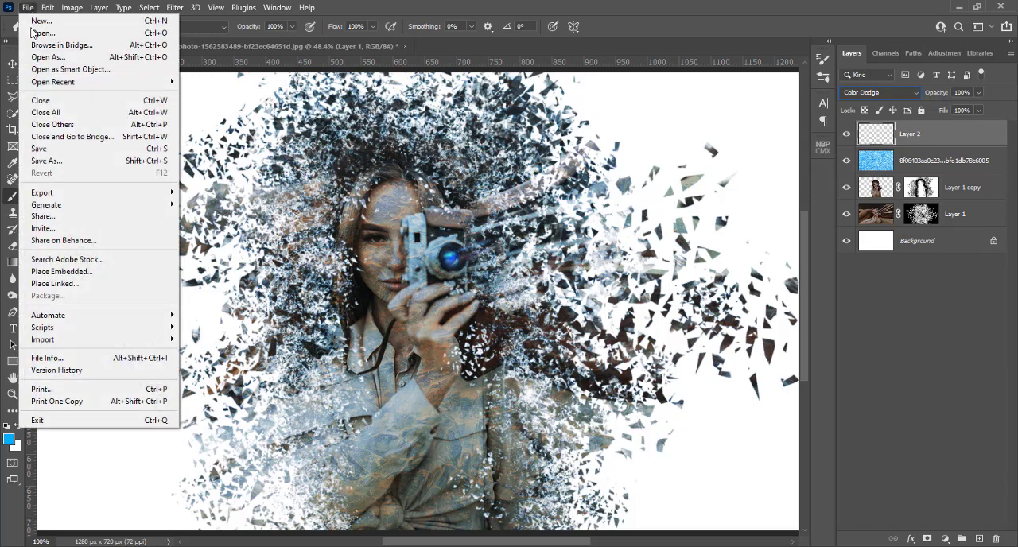
click(63, 273)
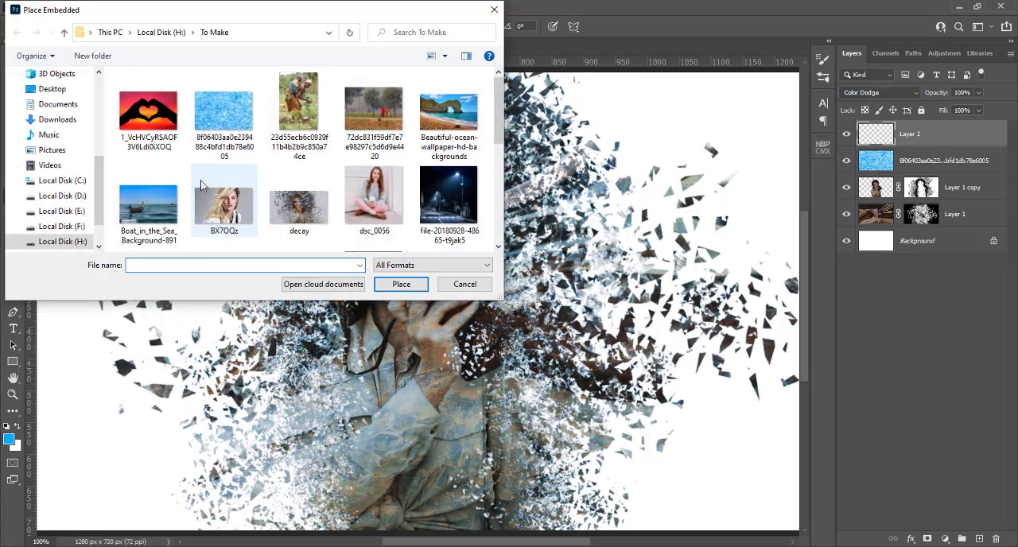
scroll(200, 181, down, 3)
click(307, 104)
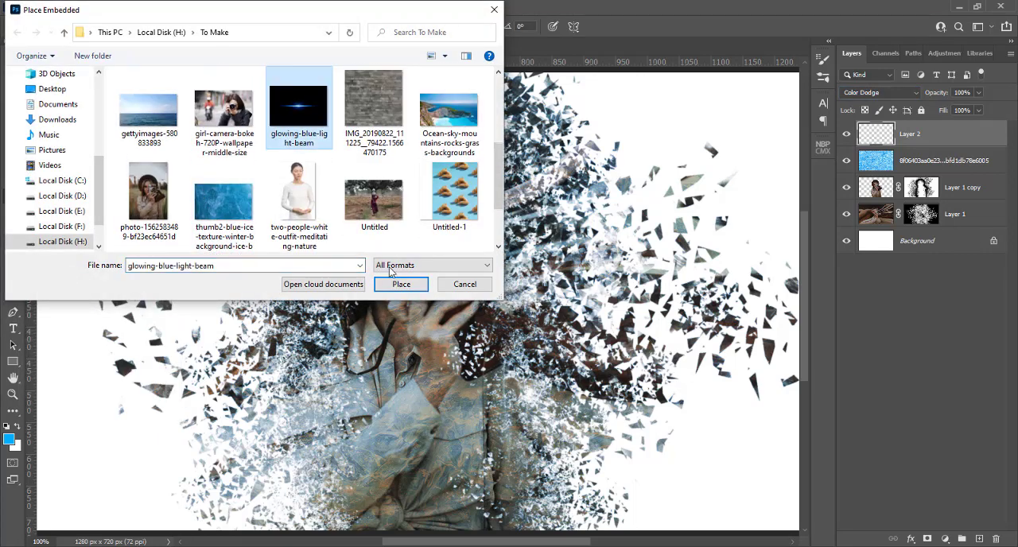
click(415, 286)
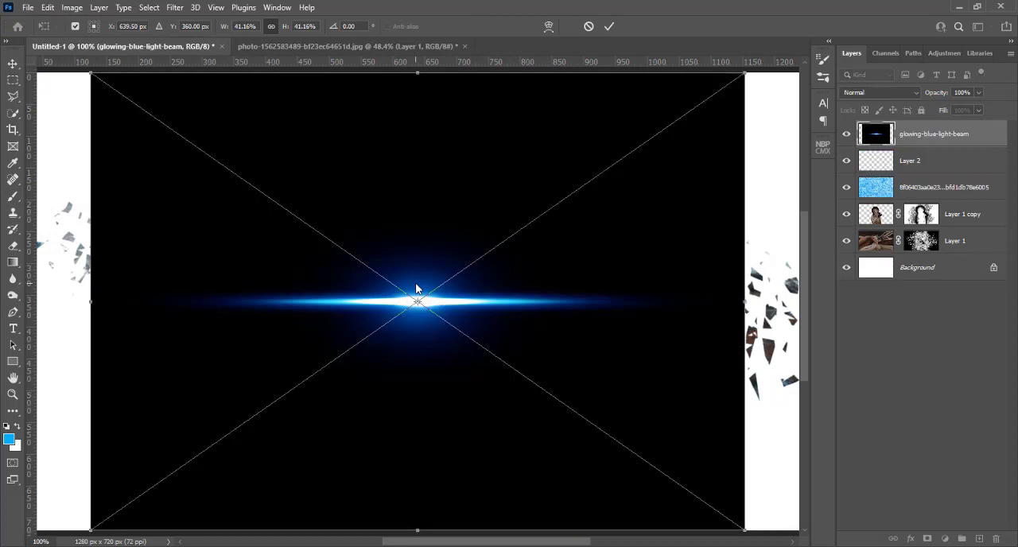
key(Return)
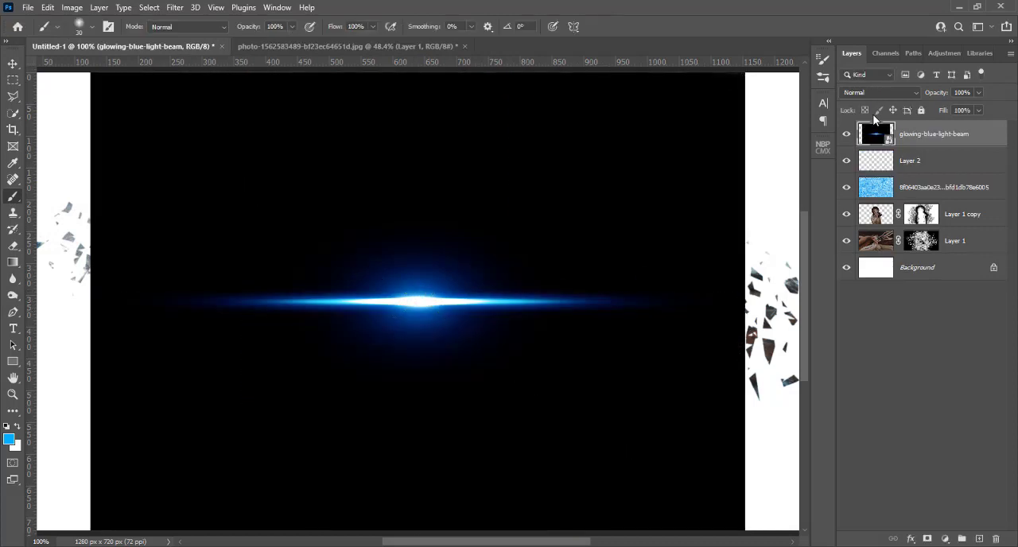
Set the light beam layer's blend mode to Screen and move the beam onto the camera lens.
click(875, 93)
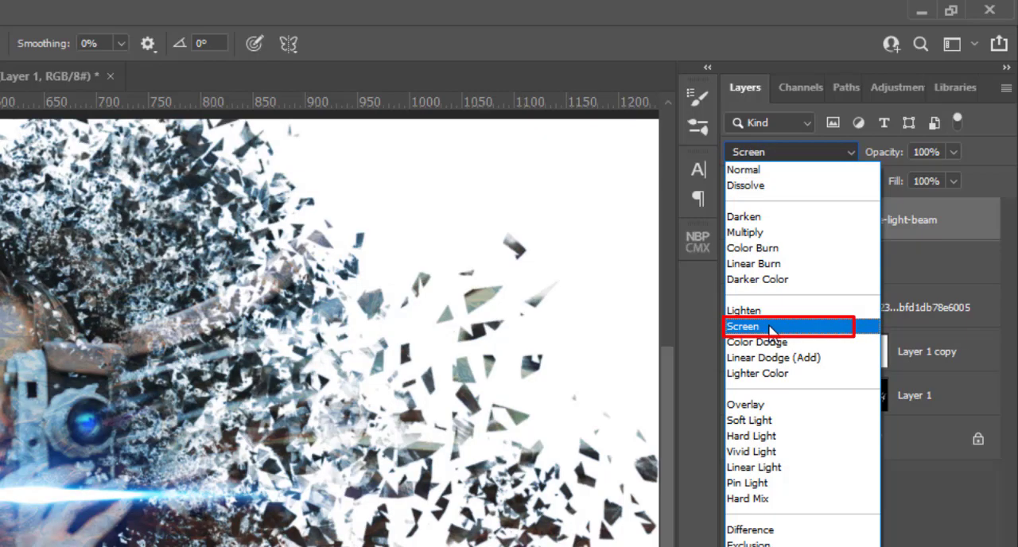
click(769, 326)
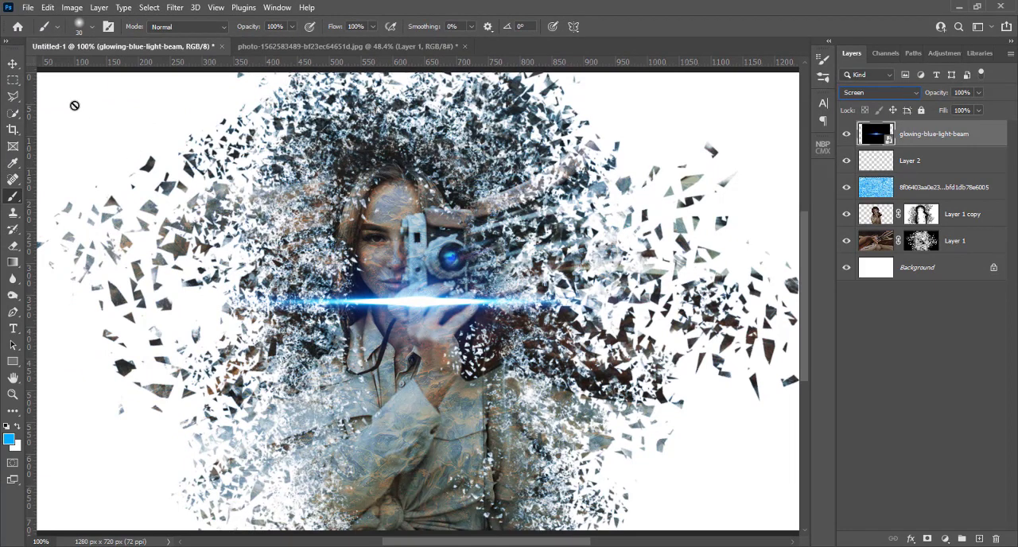
click(12, 64)
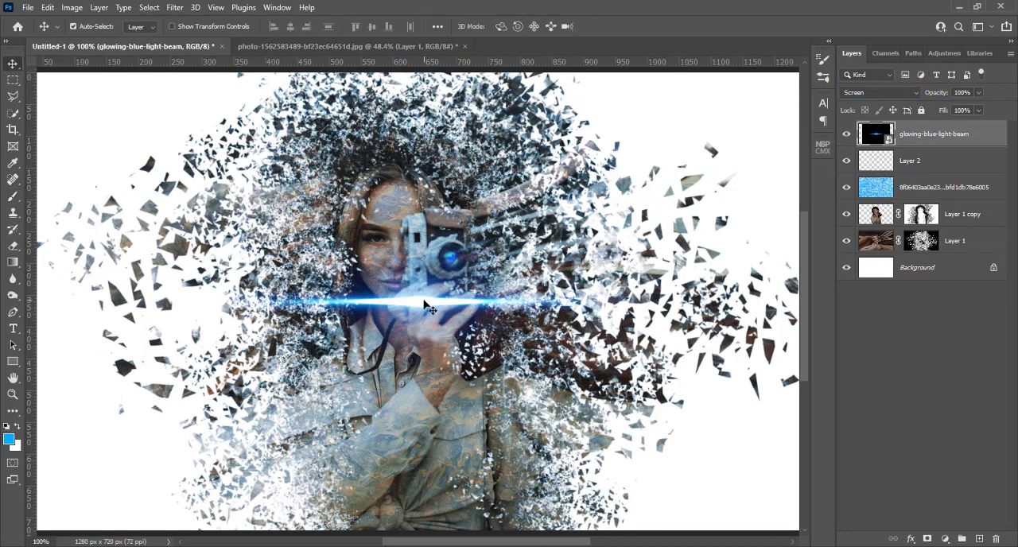
drag(425, 303, 450, 258)
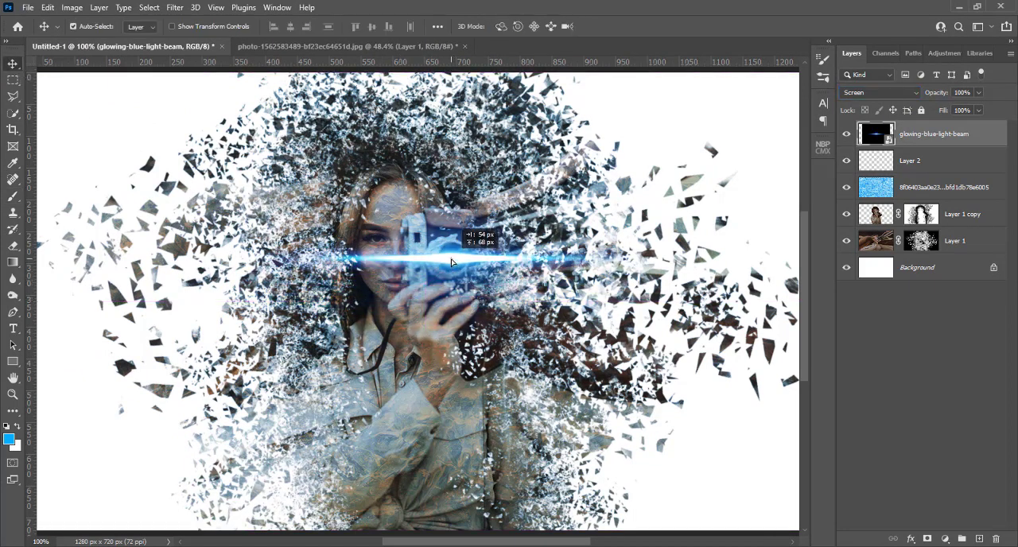
Scale the light beam down to 33.16% and centre it on the camera lens again.
key(ctrl+t)
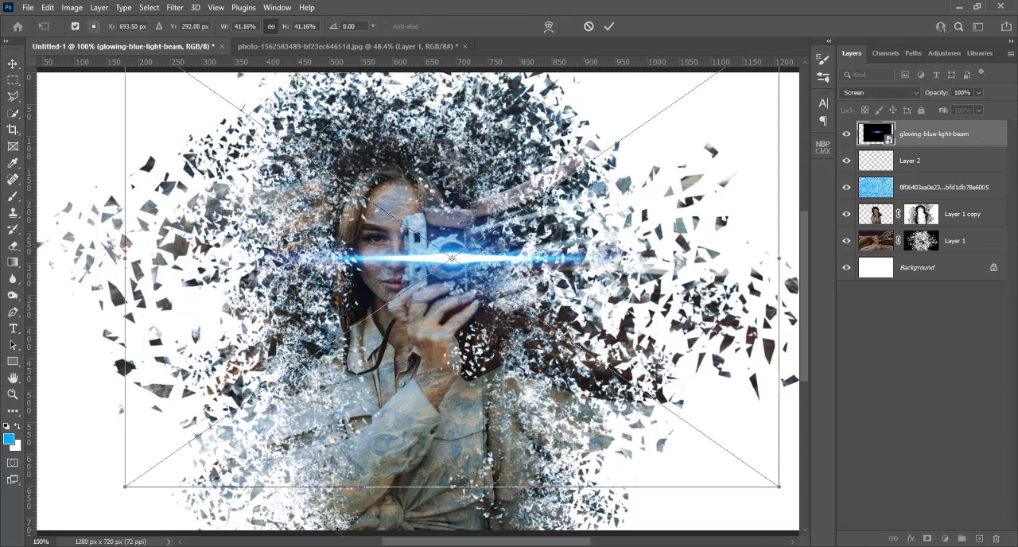
drag(125, 488, 255, 396)
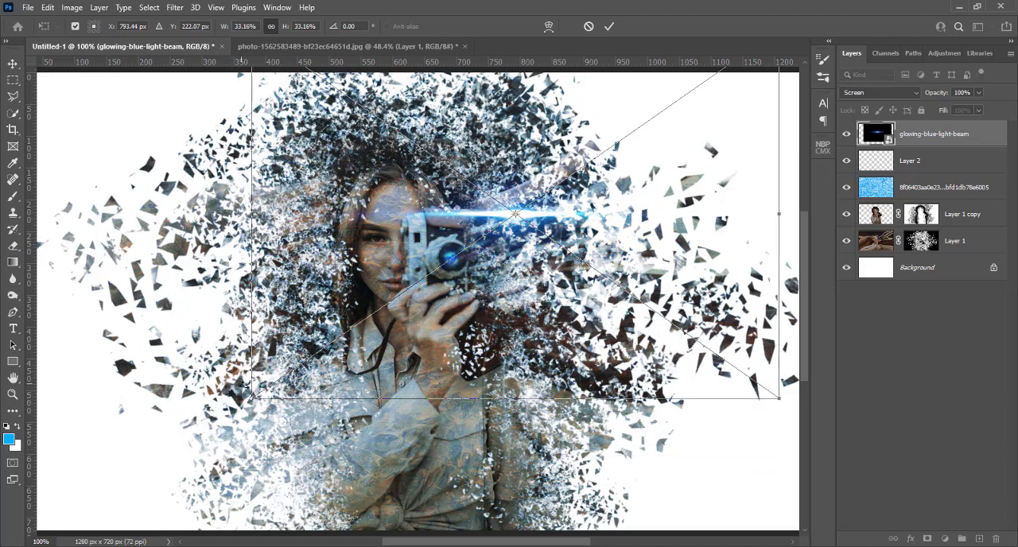
drag(596, 222, 543, 258)
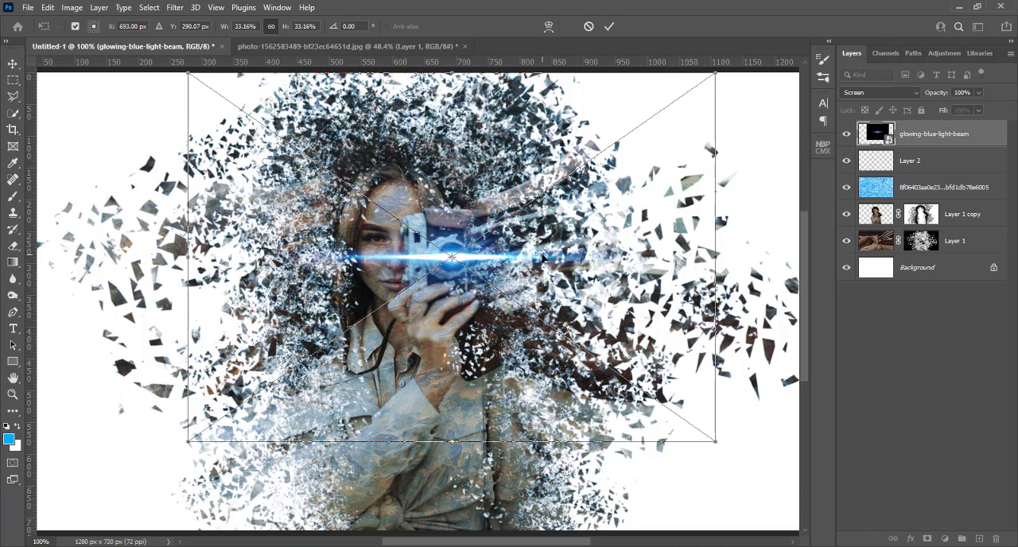
key(Return)
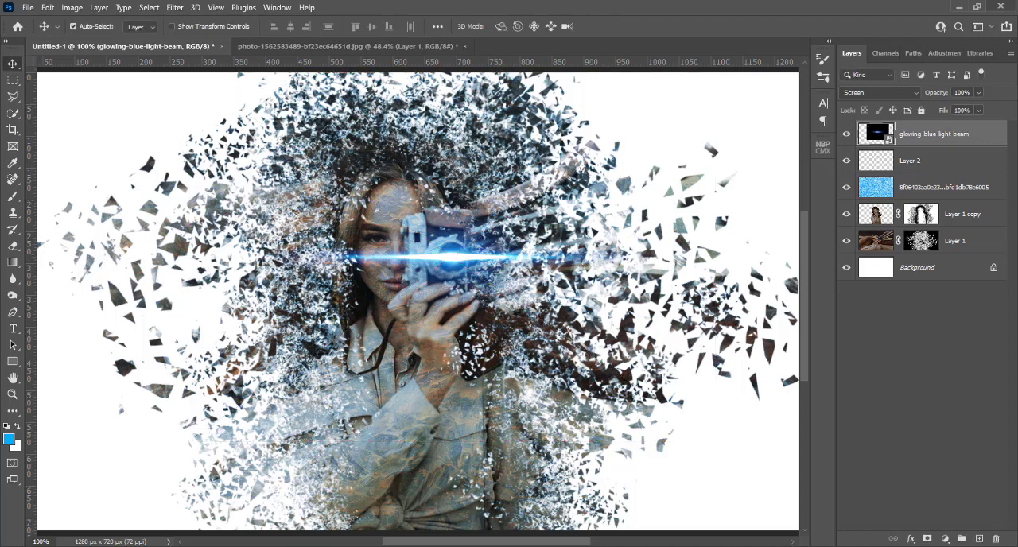
Lower the light beam layer's opacity to 91%.
click(978, 92)
drag(978, 109, 976, 111)
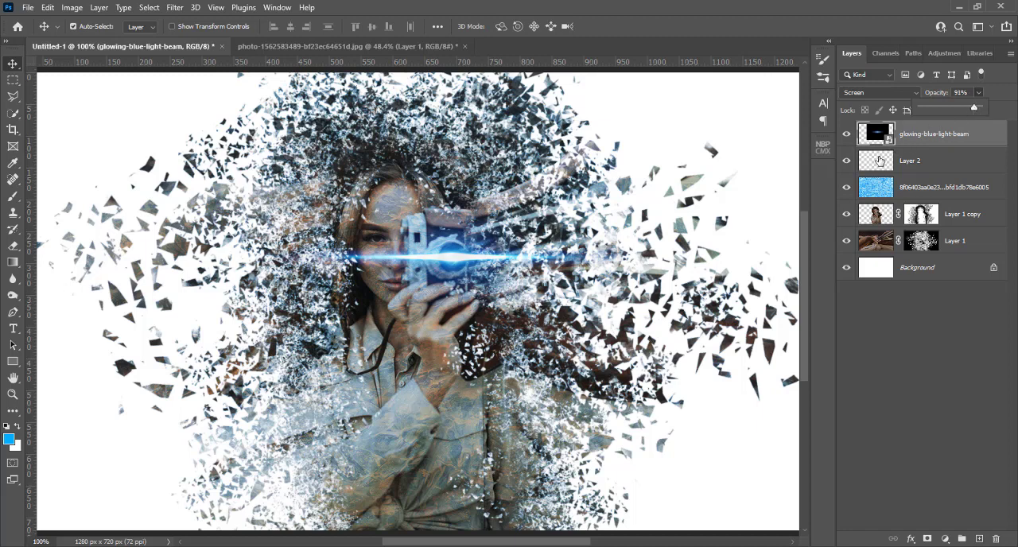
click(930, 134)
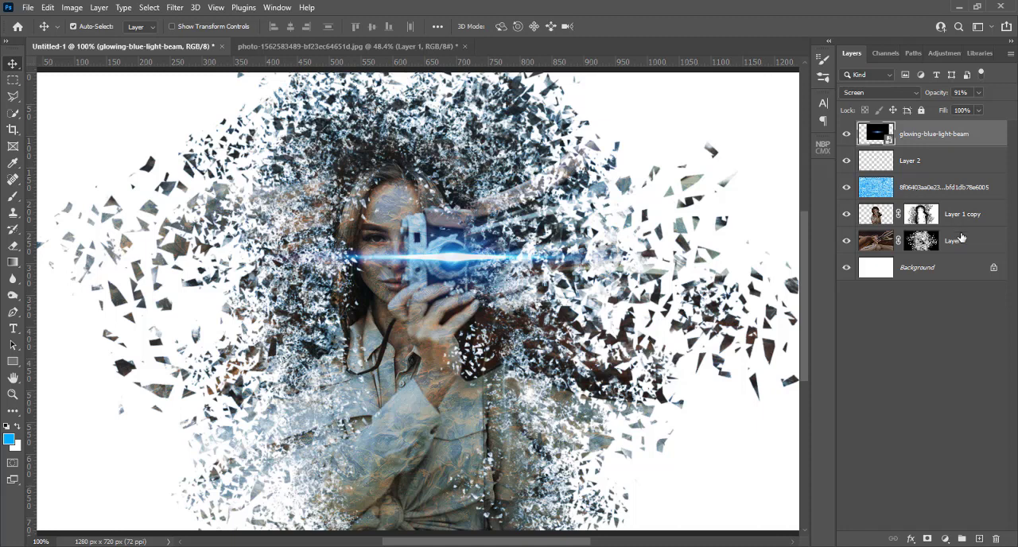
Try to merge all layers from the light beam down to Layer 1 into one, and undo the merge.
shift+click(960, 237)
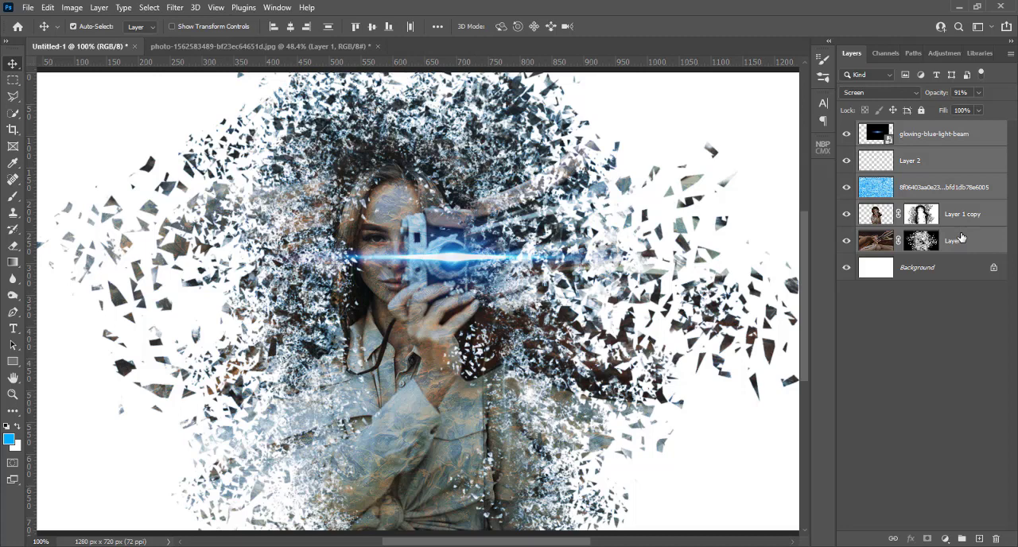
key(ctrl)
key(ctrl+e)
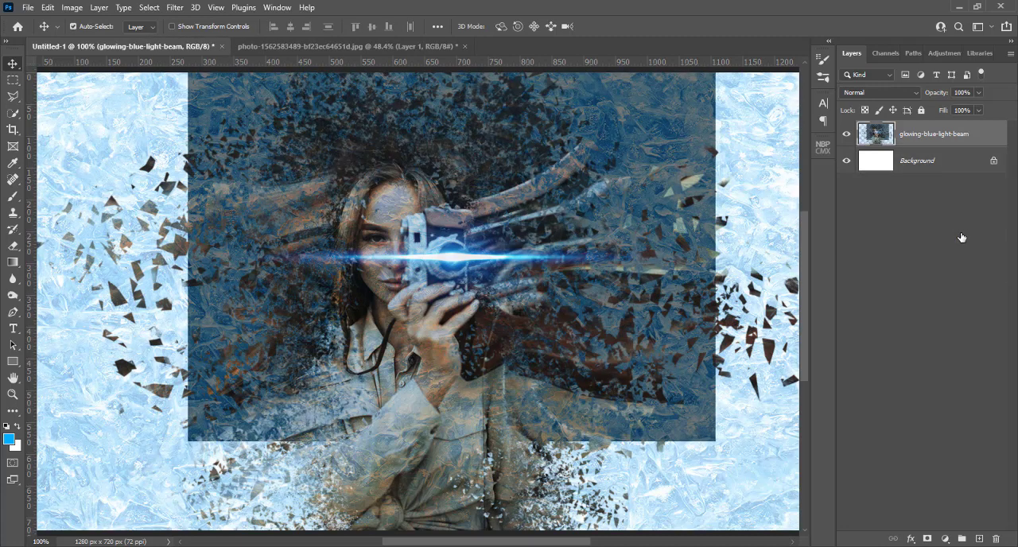
key(ctrl)
key(ctrl+z)
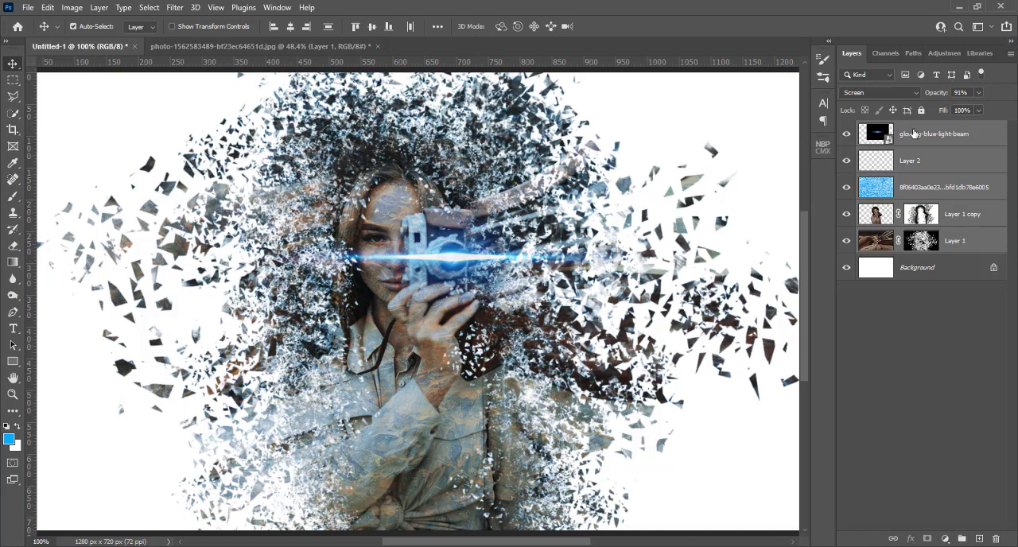
Stamp all visible layers into a new top layer and hide every layer between it and the Background.
click(915, 134)
key(ctrl+alt+shift+e)
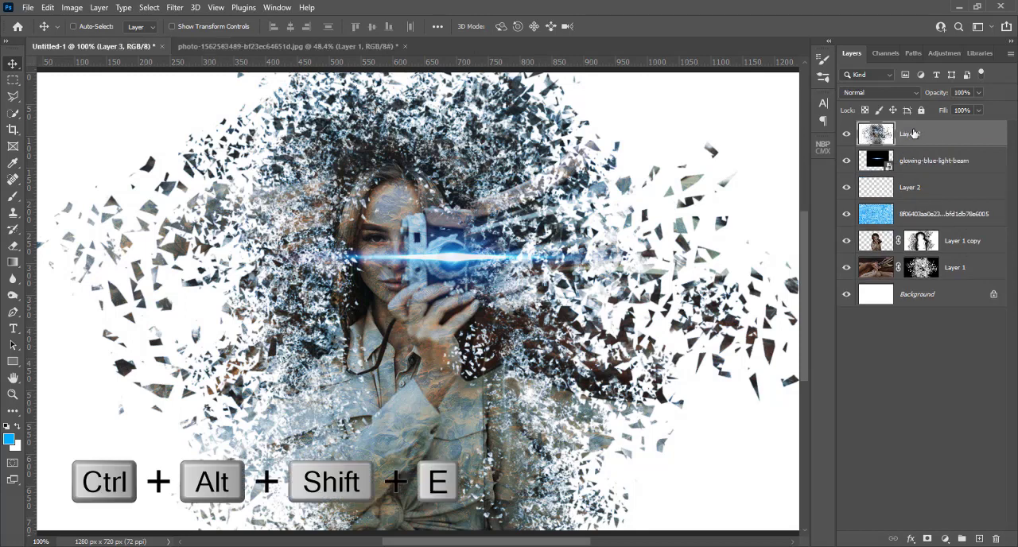
click(846, 161)
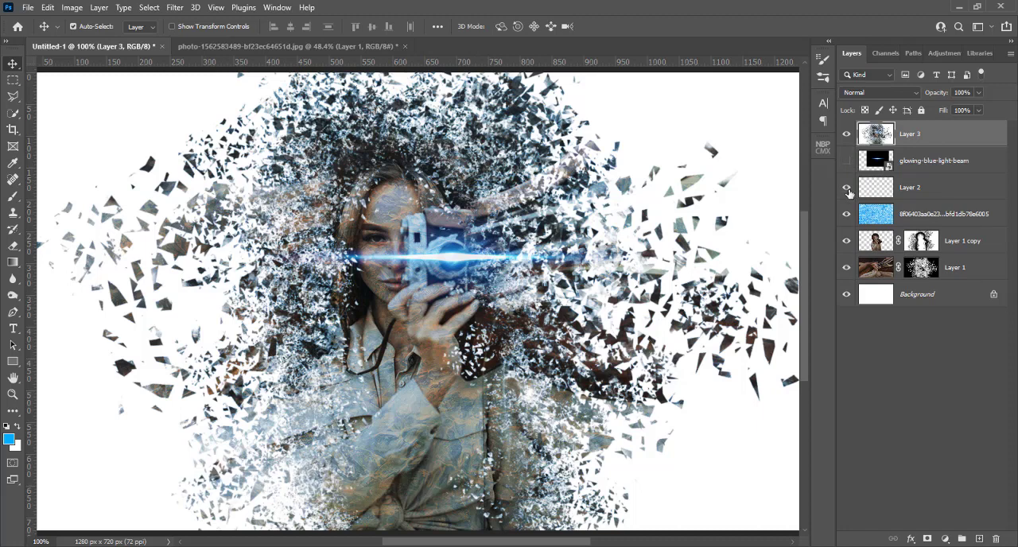
click(846, 188)
click(846, 214)
click(846, 240)
click(846, 267)
click(847, 135)
click(846, 134)
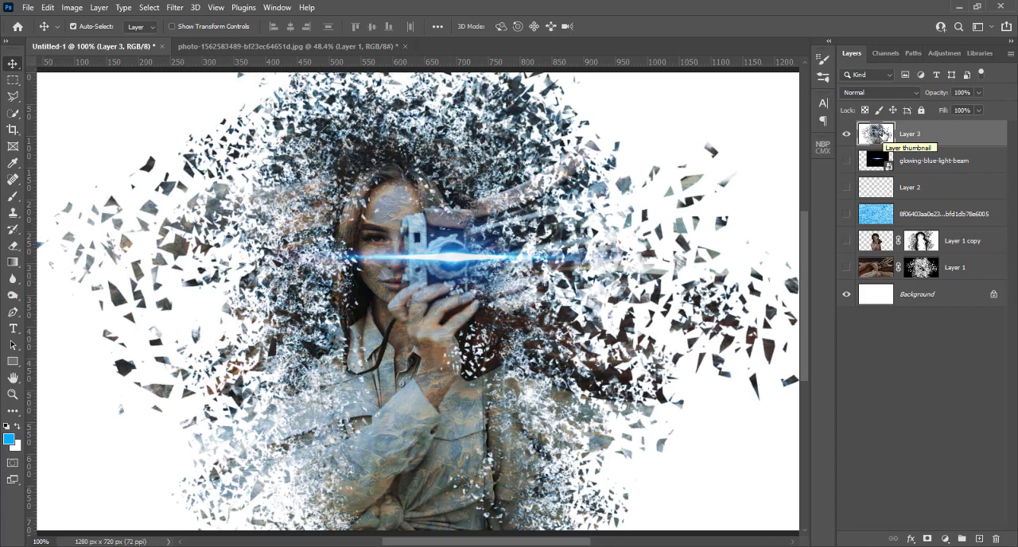
Apply the Accented Edges brush strokes filter to Layer 3 with Edge Brightness set to 25.
click(173, 8)
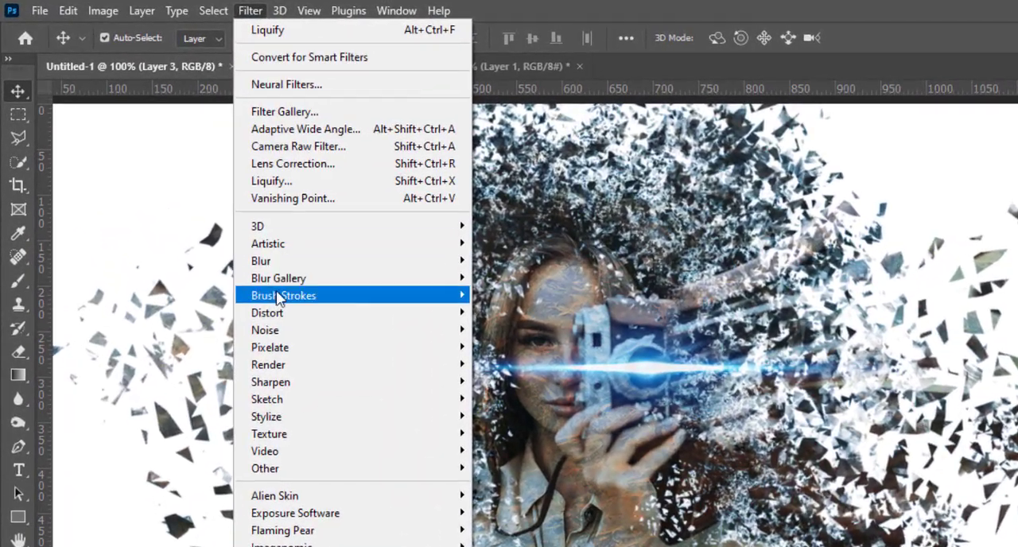
mouse_move(396, 303)
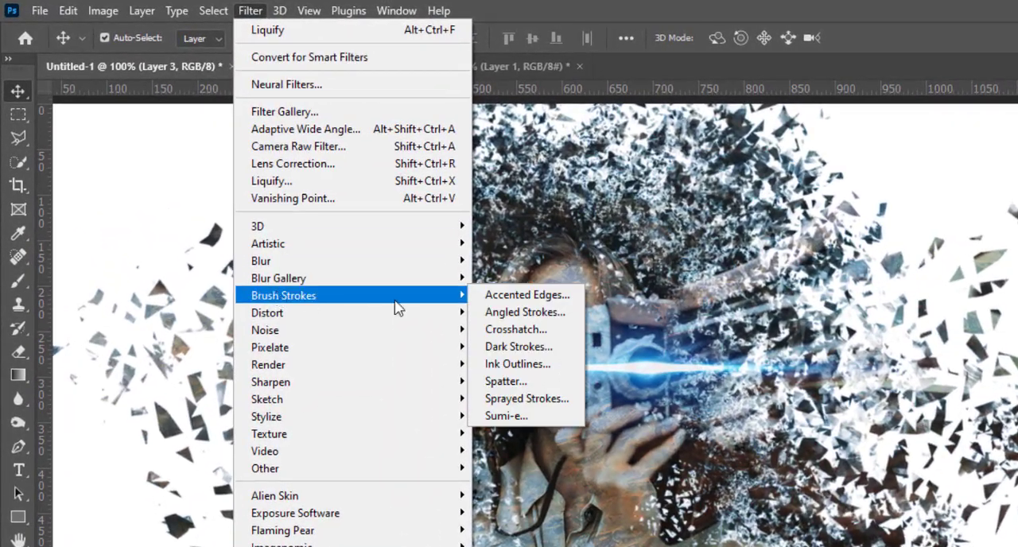
click(528, 295)
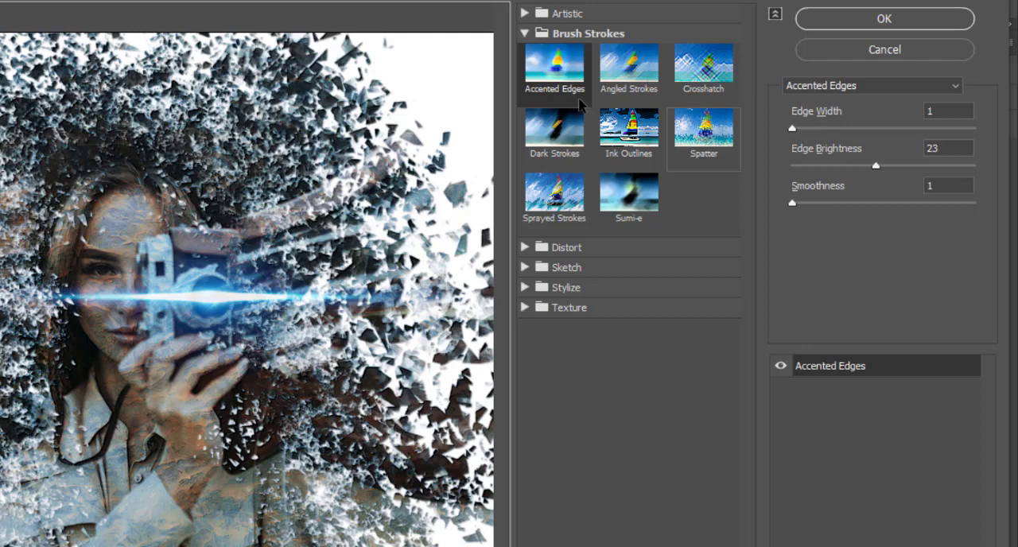
click(546, 78)
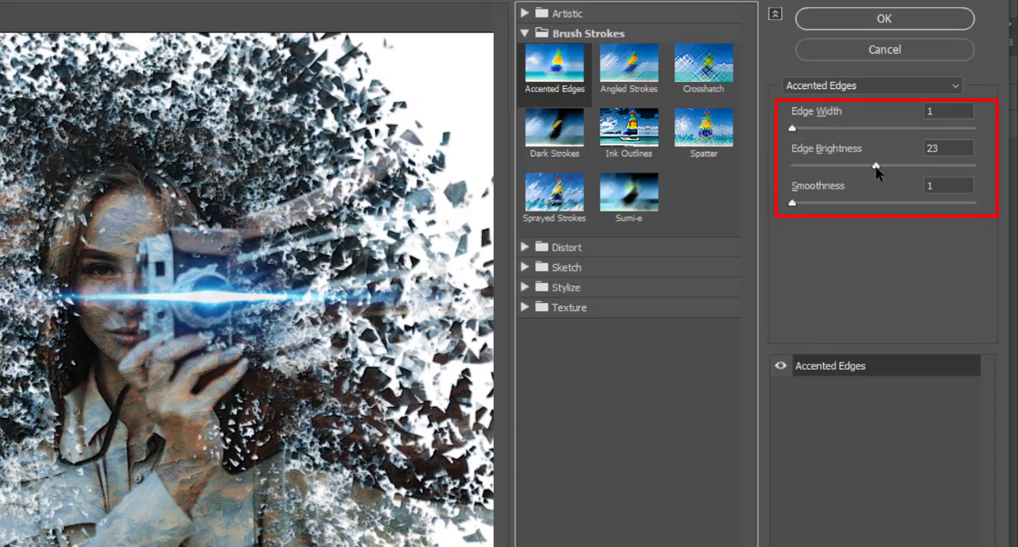
mouse_move(875, 166)
mouse_down()
mouse_move(854, 168)
mouse_move(894, 169)
mouse_move(884, 168)
mouse_up()
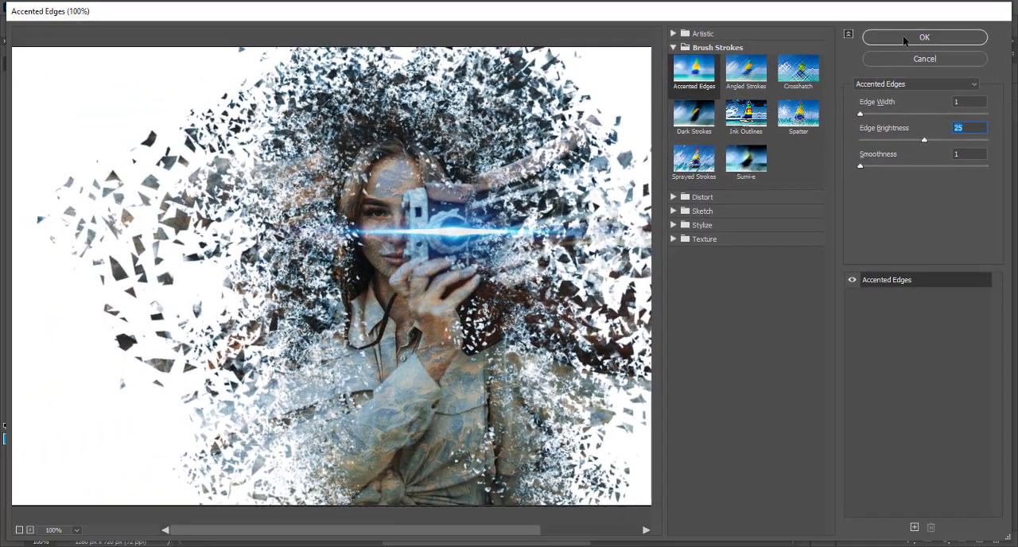
click(903, 35)
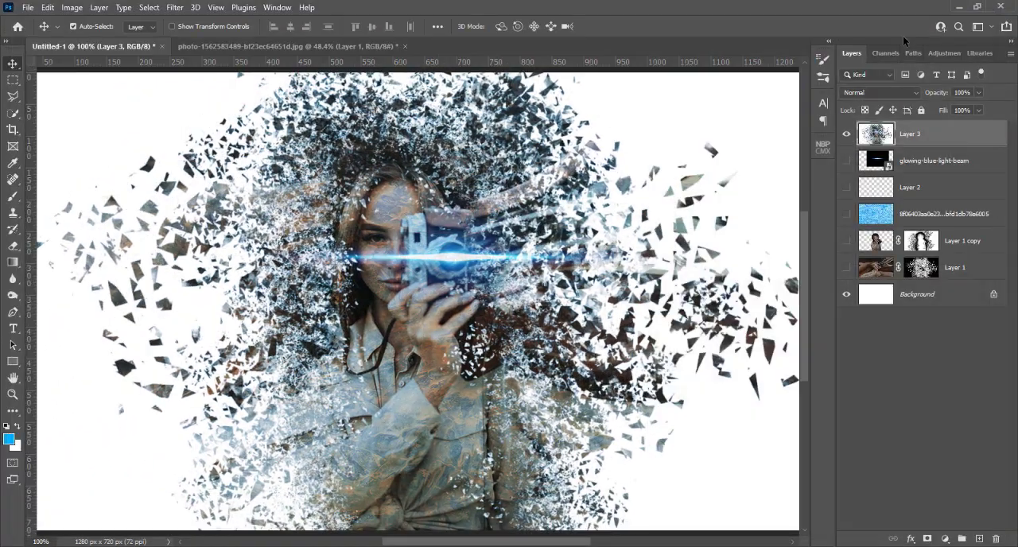
Add a layer mask to the stamped Layer 3.
click(927, 539)
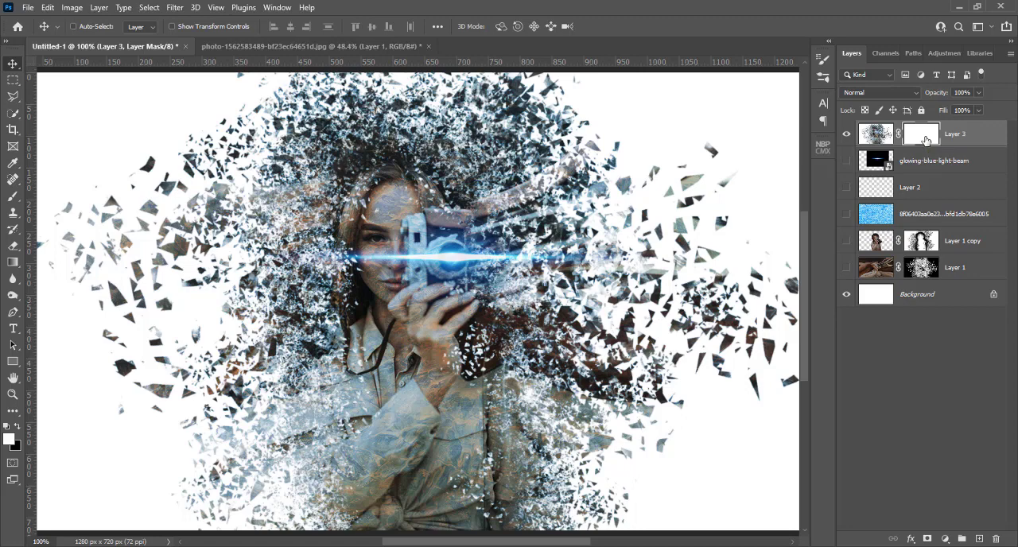
key(ctrl+plus)
key(ctrl+minus)
key(ctrl+0)
key(ctrl+1)
Make the hidden layers from the light beam down to Layer 1 visible again and reselect Layer 3's mask.
click(919, 217)
click(845, 215)
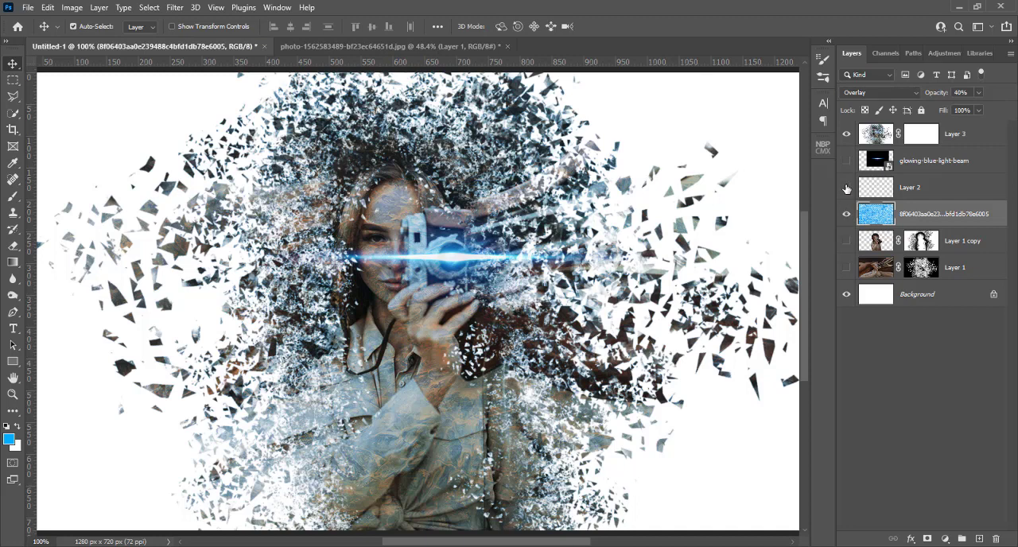
click(917, 136)
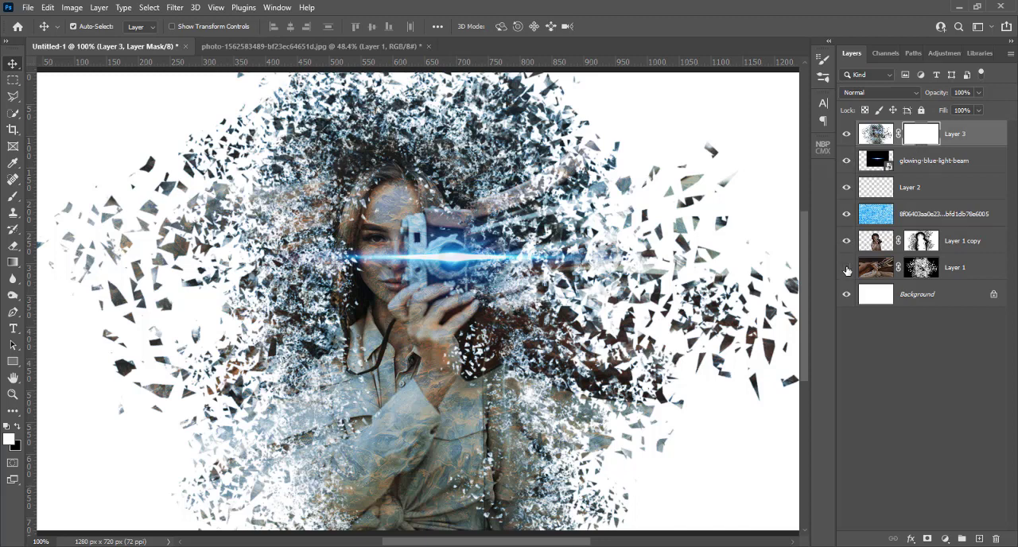
Add a layer mask to the ice texture layer and activate the Brush tool with black as foreground colour.
click(914, 213)
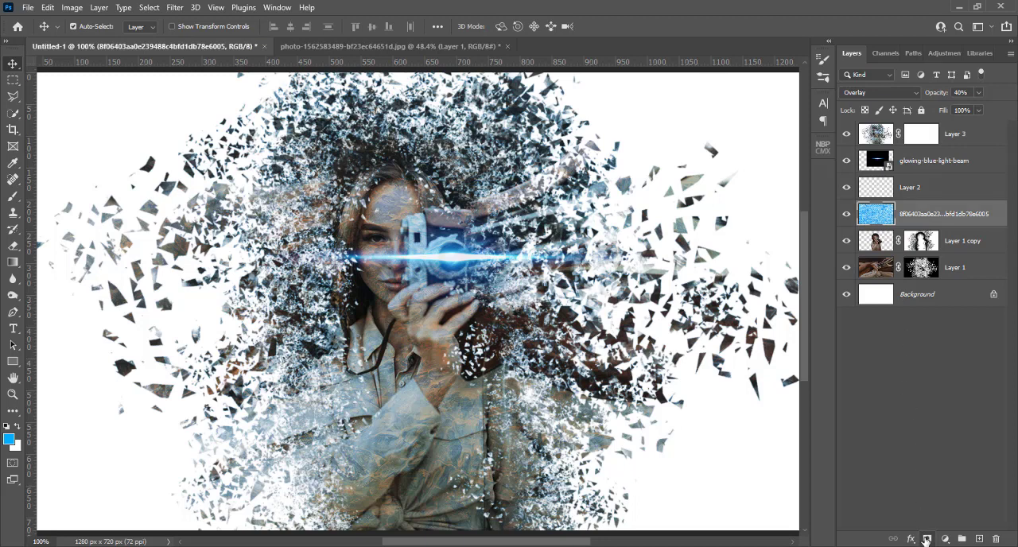
click(925, 540)
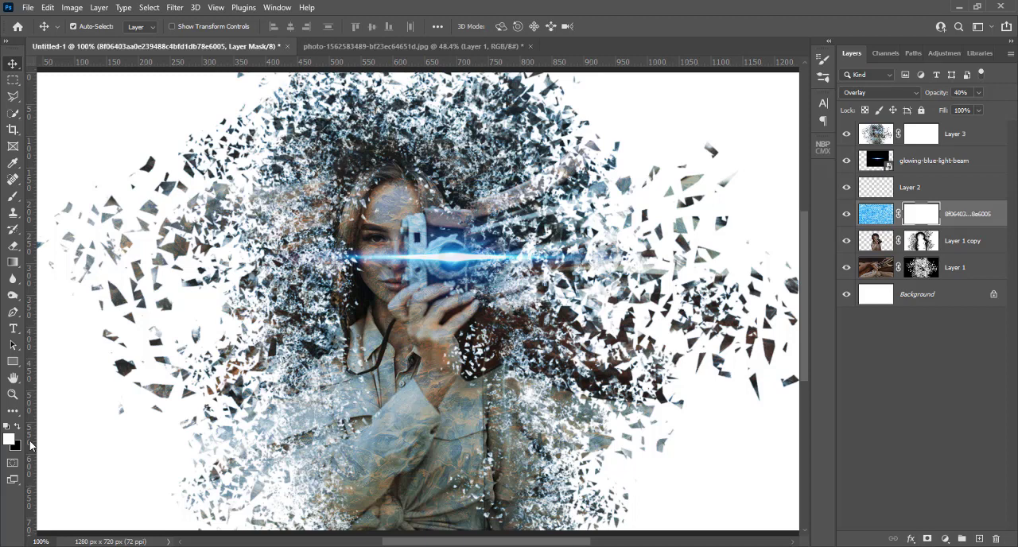
key(x)
click(14, 197)
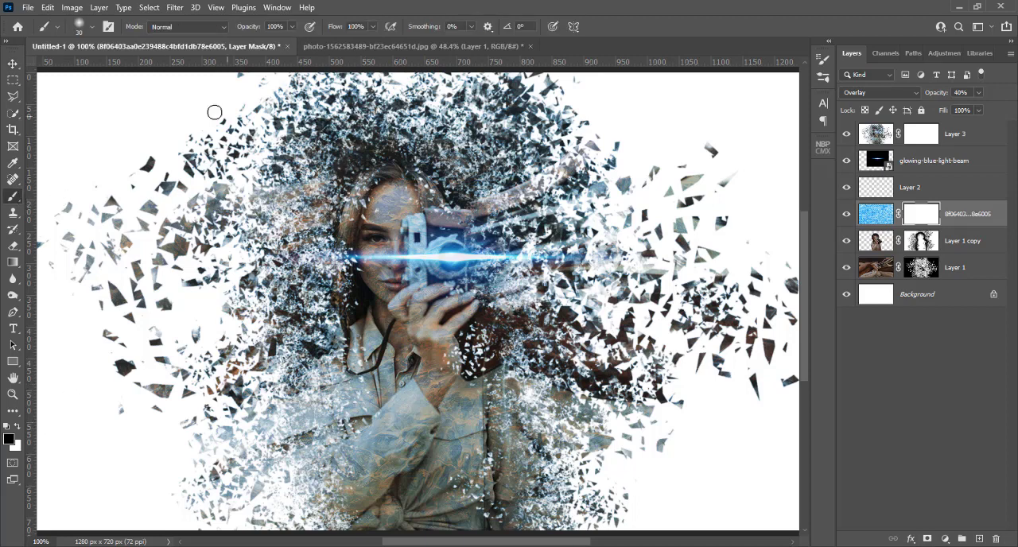
Paint black over the woman's face on the ice texture layer's mask with a 30 px Hard Round brush, undoing the last stroke.
click(92, 29)
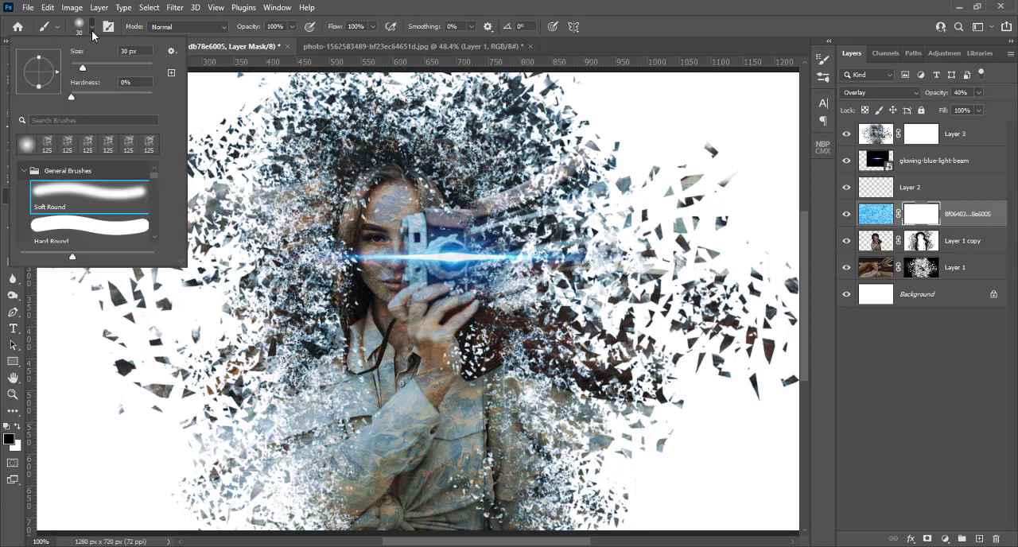
click(70, 233)
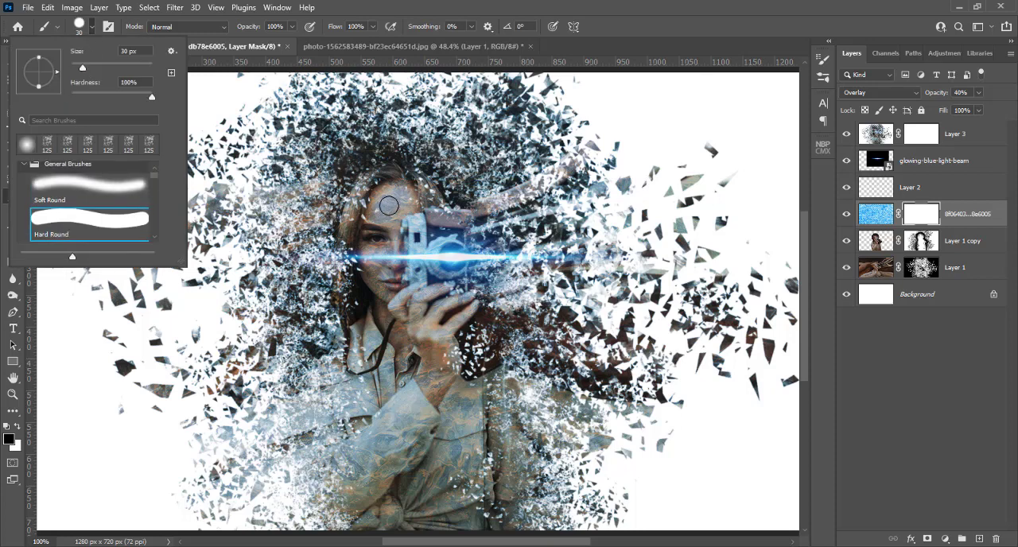
drag(388, 206, 387, 198)
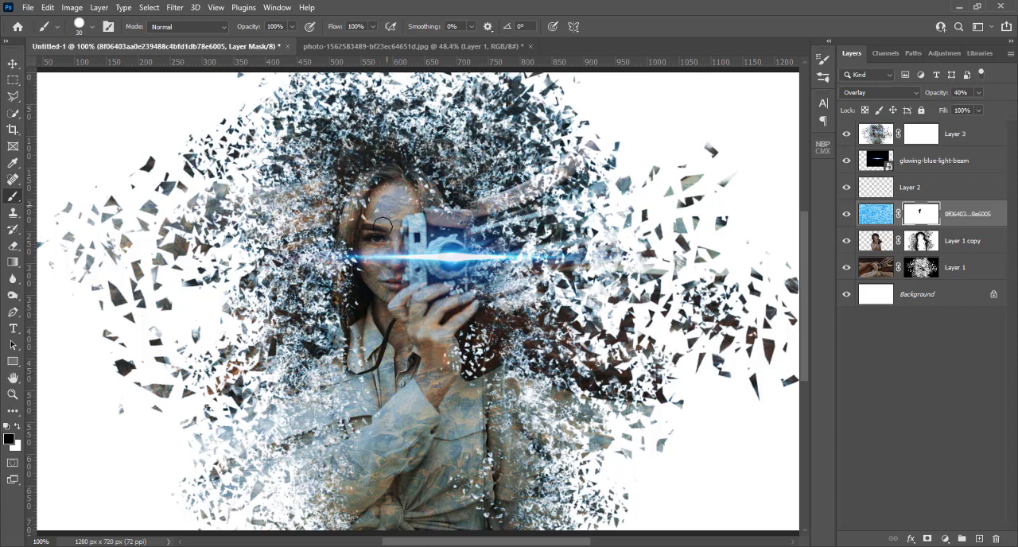
drag(395, 205, 409, 195)
key(ctrl+z)
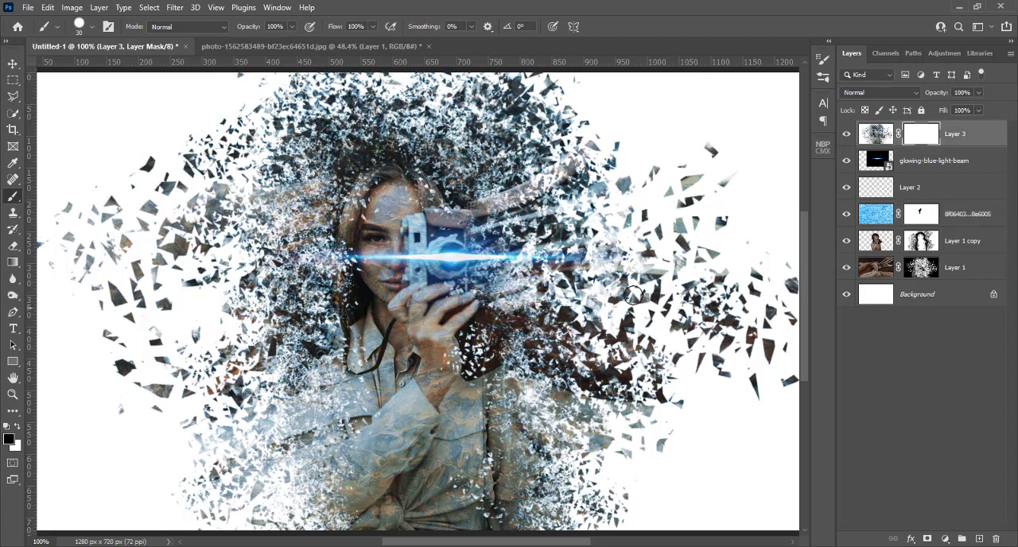
Paint black at 50% brush opacity on Layer 3's mask over the woman's face, hand and wrist.
click(867, 241)
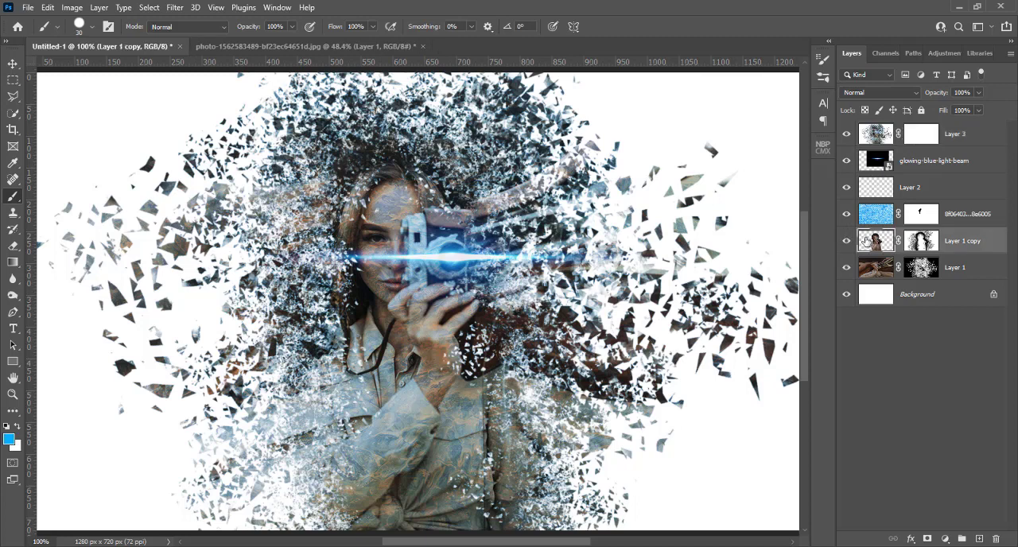
click(922, 134)
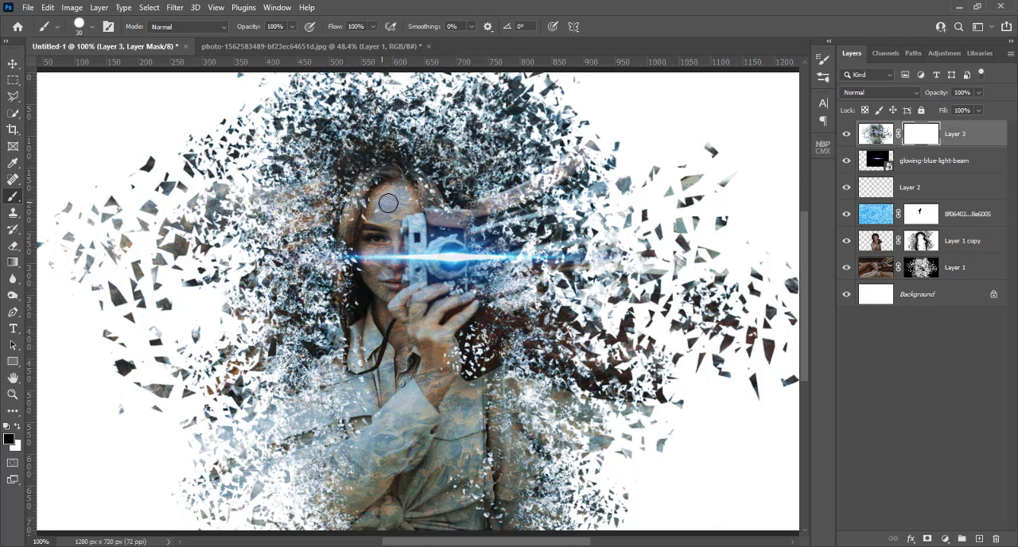
click(292, 26)
click(390, 201)
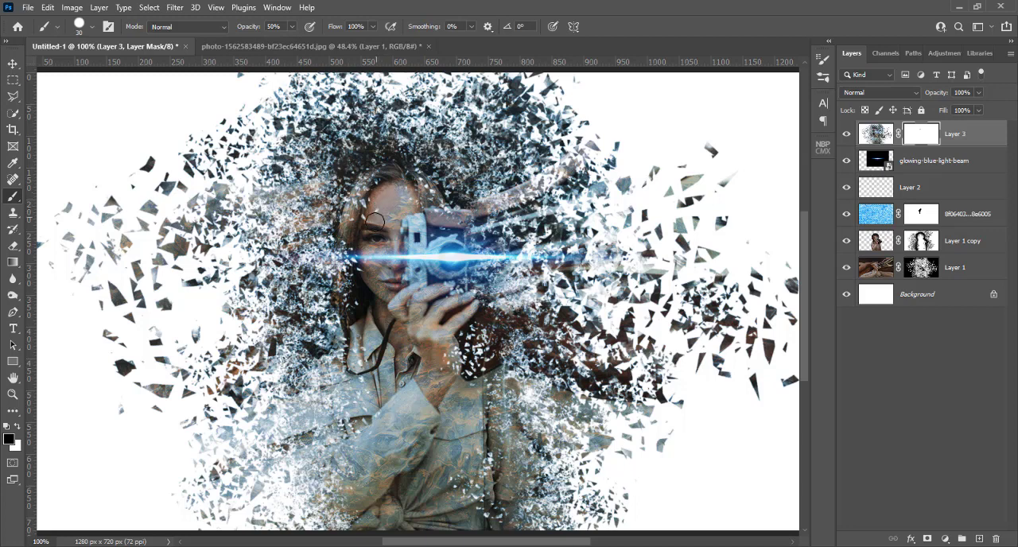
mouse_move(375, 221)
mouse_down()
mouse_move(404, 208)
mouse_move(386, 220)
mouse_move(399, 192)
mouse_up()
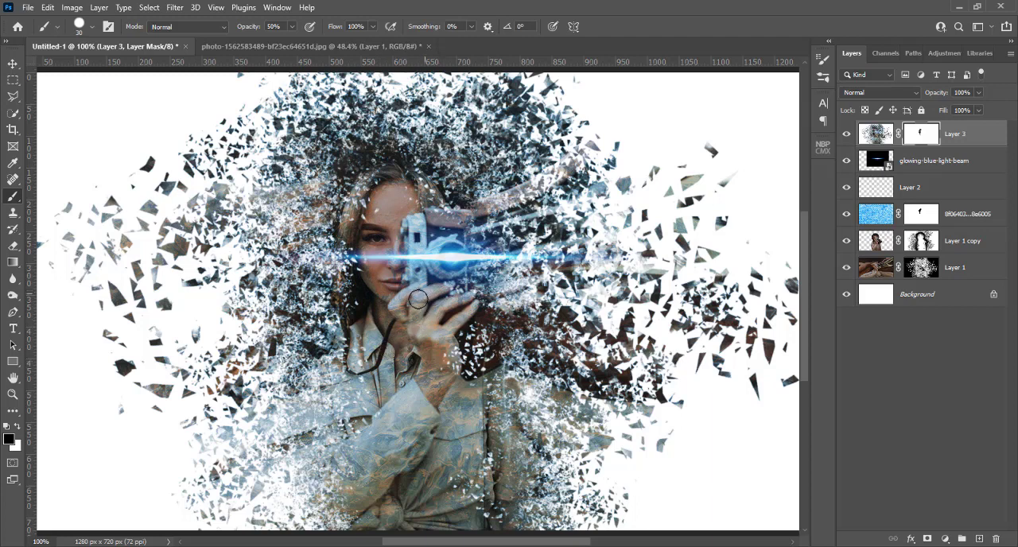
drag(438, 344, 456, 299)
Paint black at 100% brush opacity on the ice texture layer's mask over the woman's hand, wrist and face.
drag(292, 42, 335, 44)
click(923, 215)
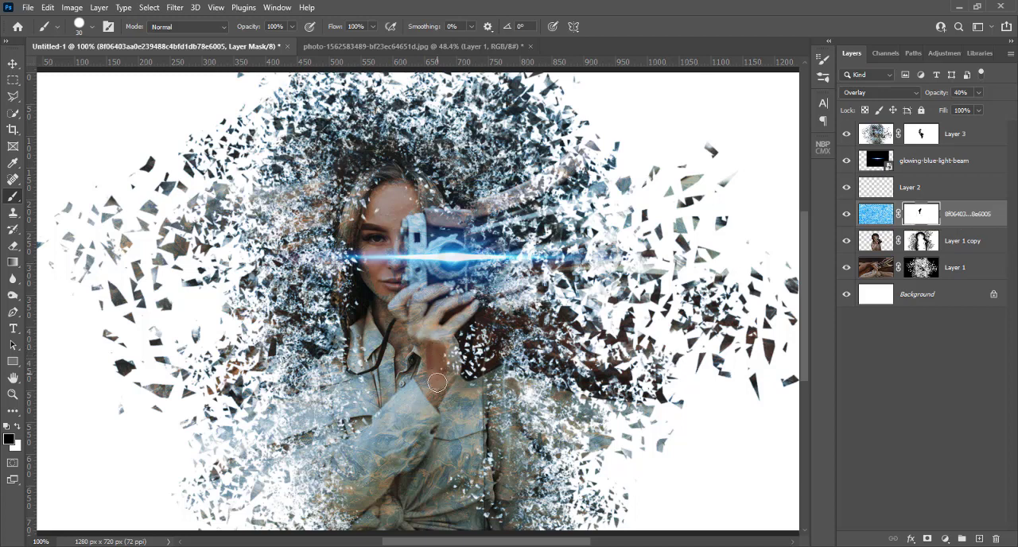
mouse_move(426, 376)
mouse_down()
mouse_move(417, 302)
mouse_move(443, 291)
mouse_move(434, 328)
mouse_move(460, 301)
mouse_move(445, 338)
mouse_move(470, 307)
mouse_move(407, 318)
mouse_move(397, 306)
mouse_move(421, 289)
mouse_move(407, 318)
mouse_move(423, 377)
mouse_move(428, 387)
mouse_move(443, 378)
mouse_move(450, 348)
mouse_move(449, 377)
mouse_up()
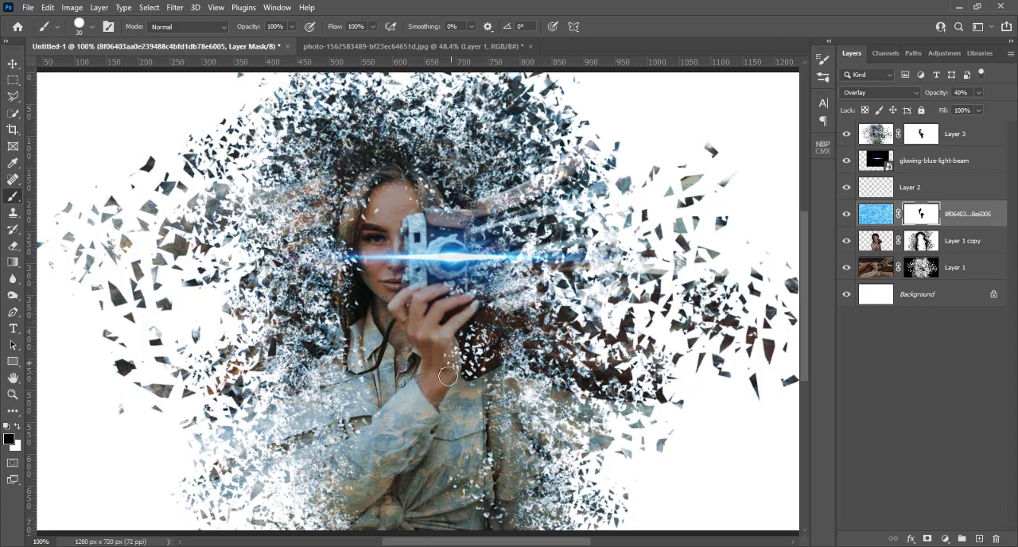
mouse_move(372, 191)
mouse_down()
mouse_move(418, 205)
mouse_move(397, 210)
mouse_move(383, 292)
mouse_move(365, 244)
mouse_up()
Paint parts of the ice texture back on the forehead and wrist with a white 45 px Soft Round brush on its mask.
key(x)
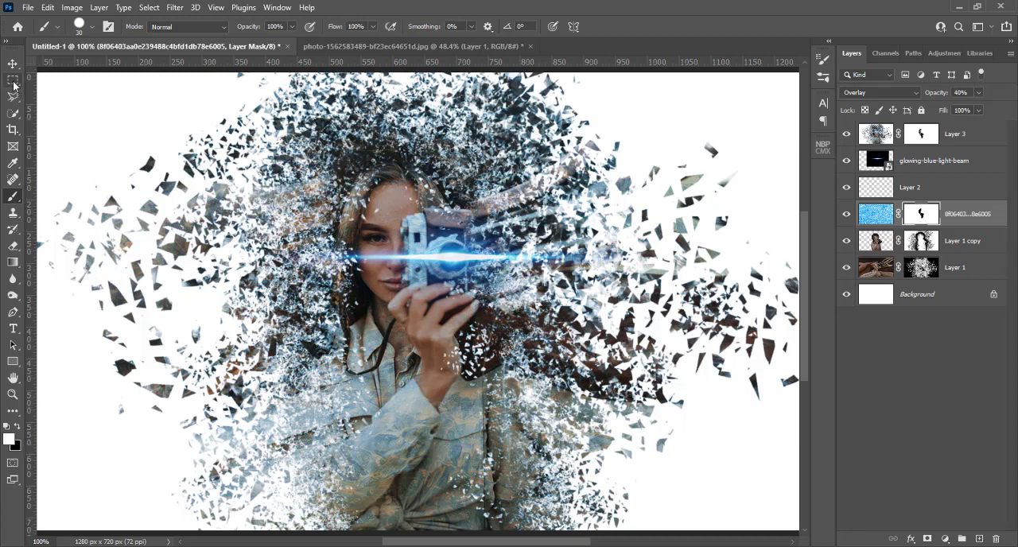
click(93, 27)
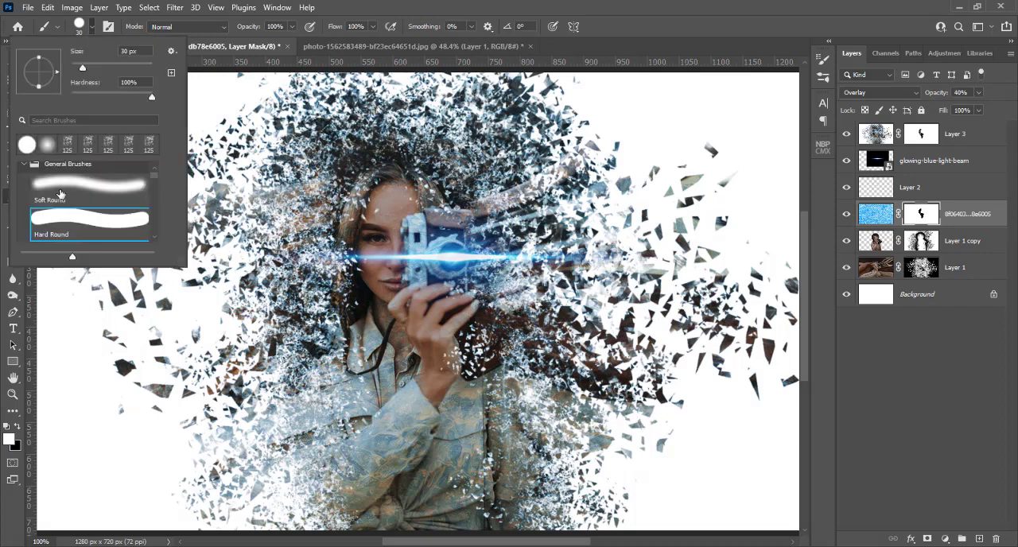
click(59, 193)
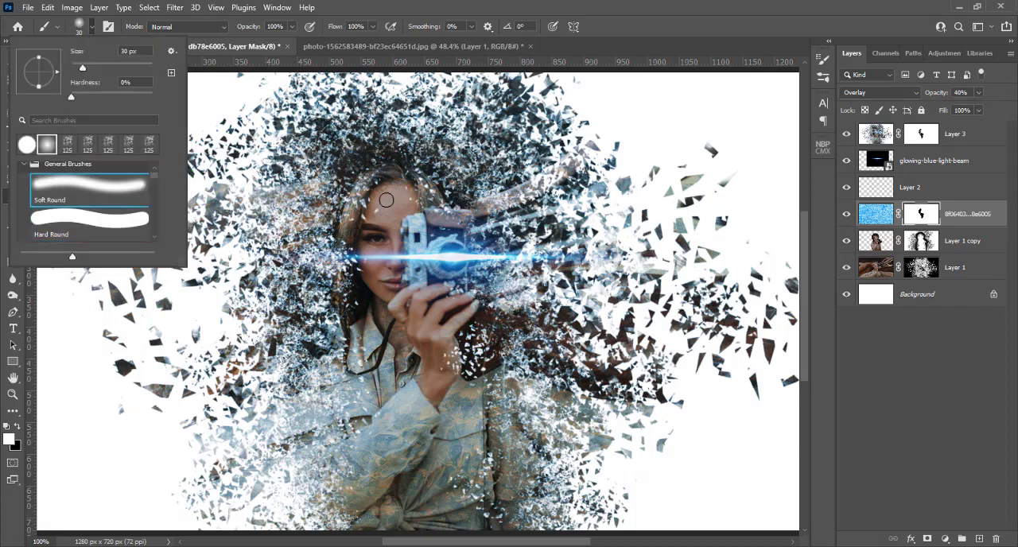
click(494, 5)
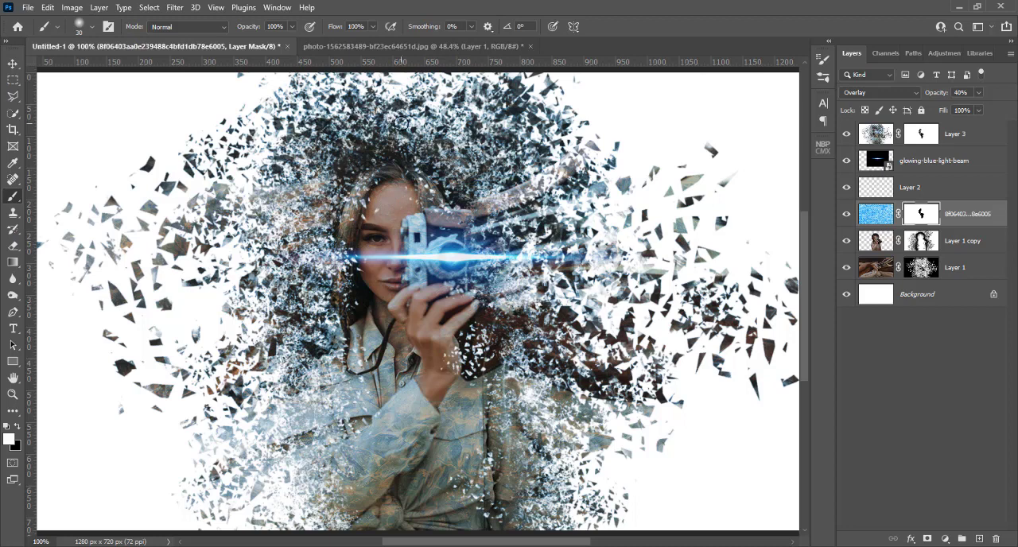
key(bracketright)
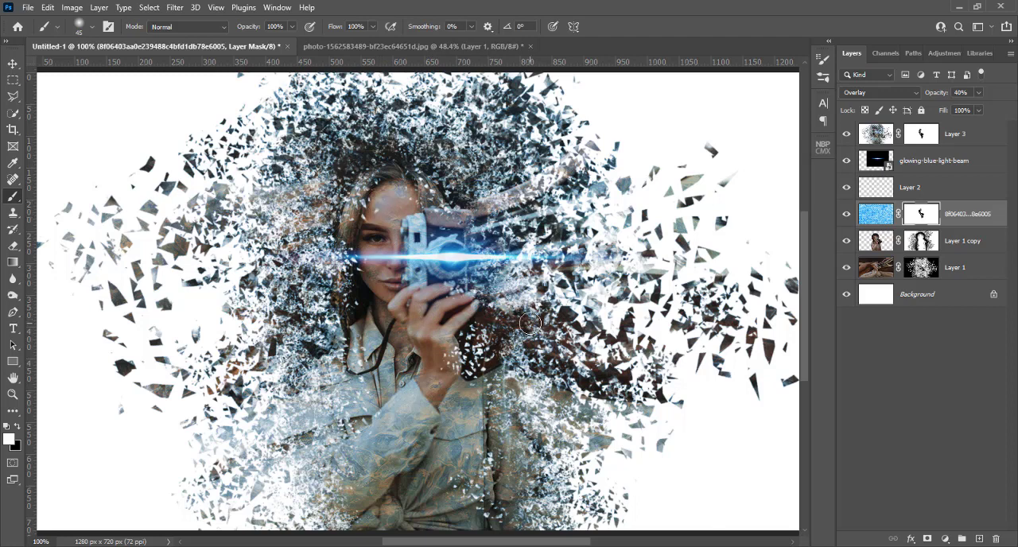
key(ctrl+plus)
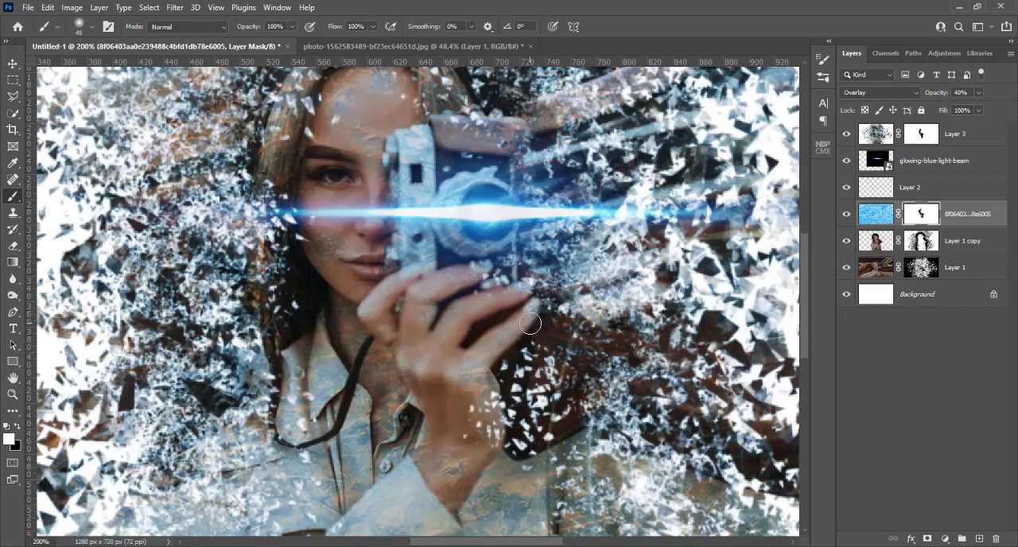
key(ctrl+0)
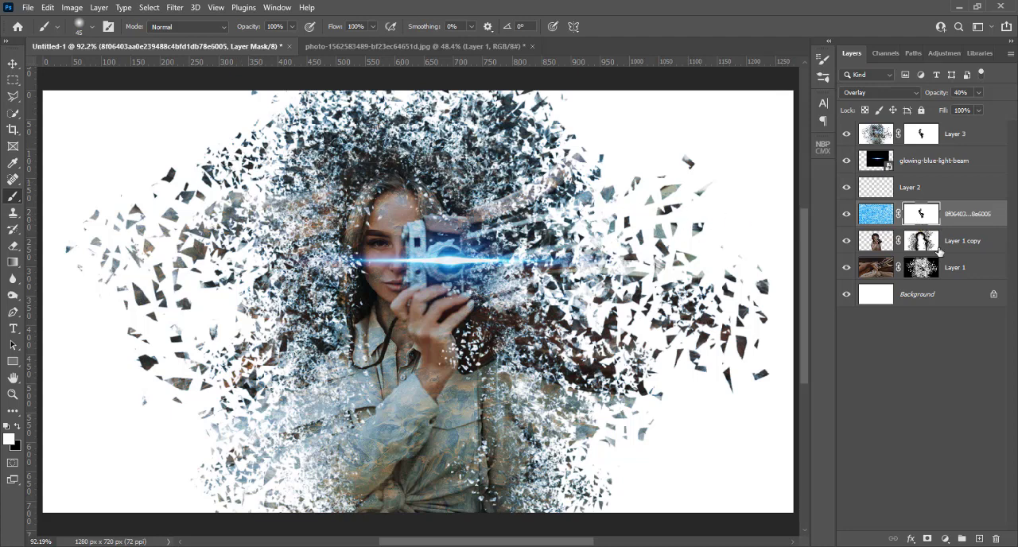
Add a Curves adjustment layer above Layer 3 and clip it to Layer 3.
click(957, 137)
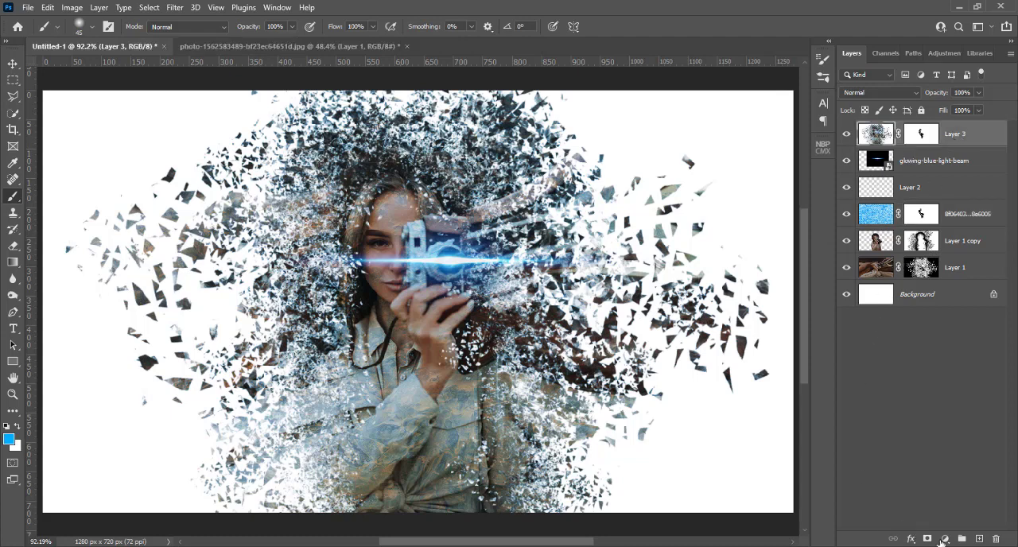
click(944, 539)
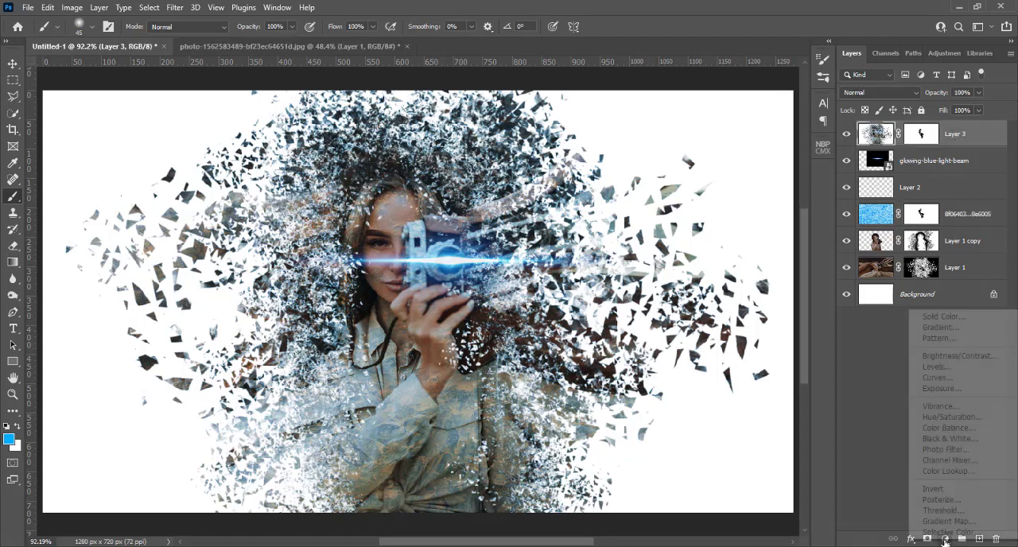
click(948, 379)
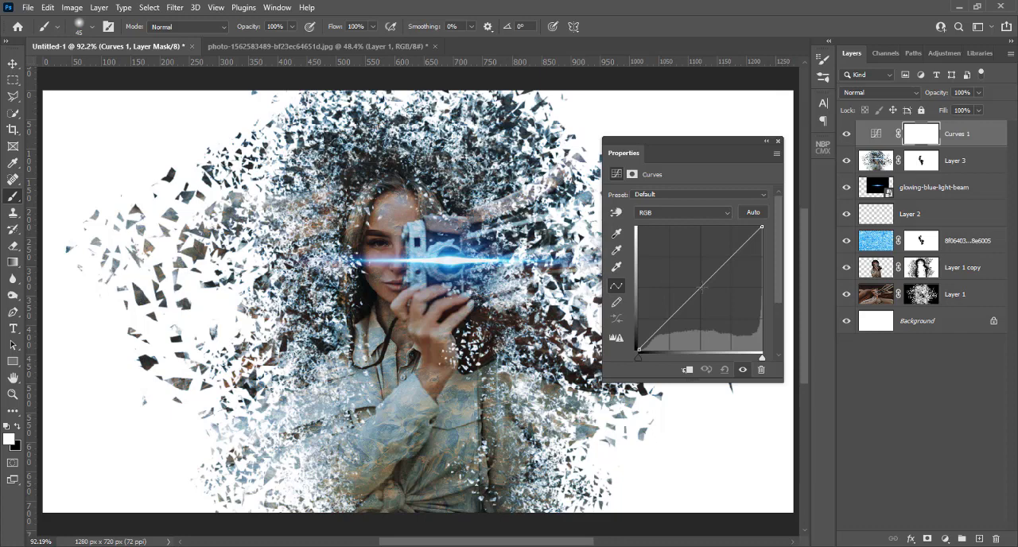
mouse_move(701, 288)
mouse_down()
mouse_move(712, 307)
mouse_move(694, 282)
mouse_move(701, 290)
mouse_up()
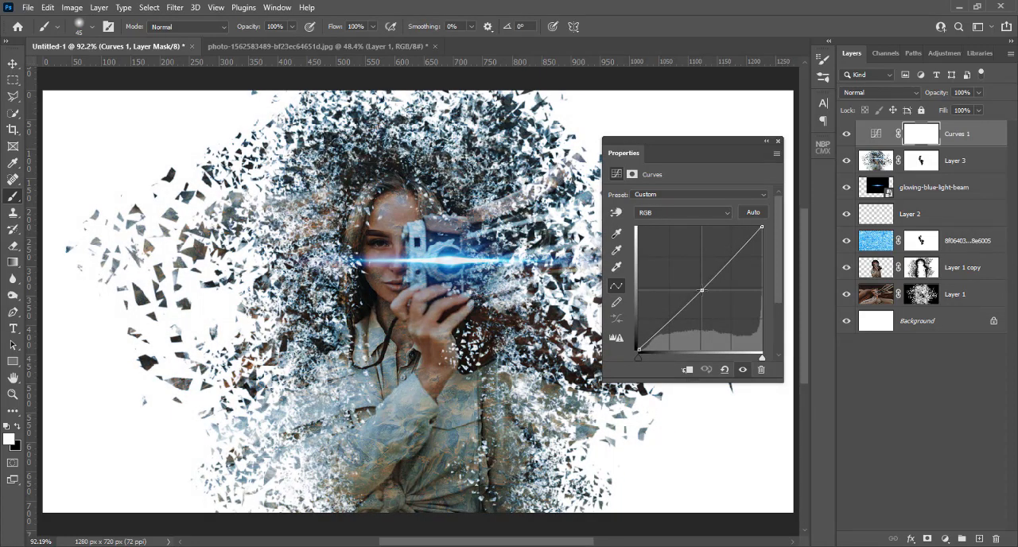
click(687, 370)
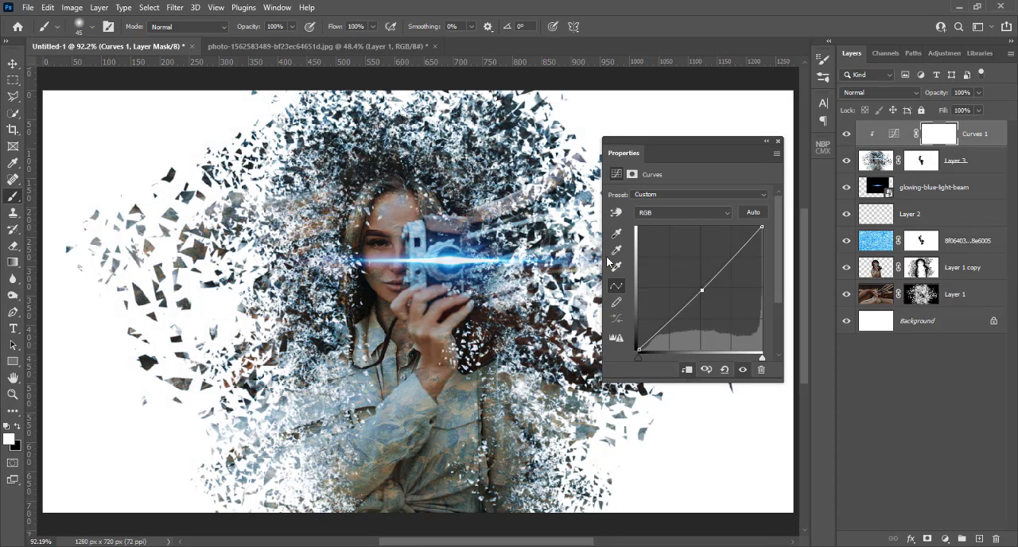
mouse_move(702, 290)
mouse_down()
mouse_move(706, 307)
mouse_move(684, 272)
mouse_move(697, 290)
mouse_up()
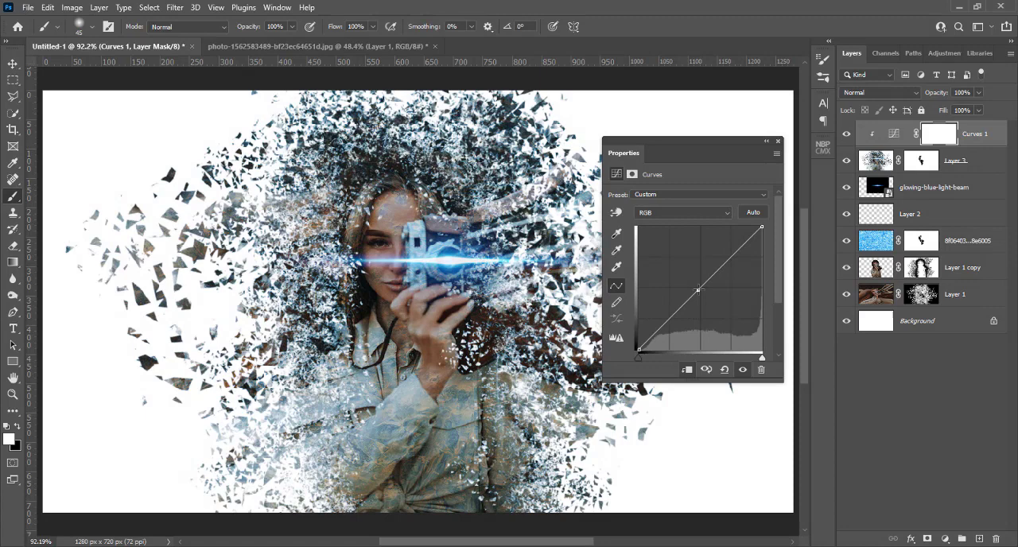
click(617, 213)
mouse_move(397, 219)
mouse_down()
mouse_move(397, 209)
mouse_move(398, 239)
mouse_move(398, 225)
mouse_up()
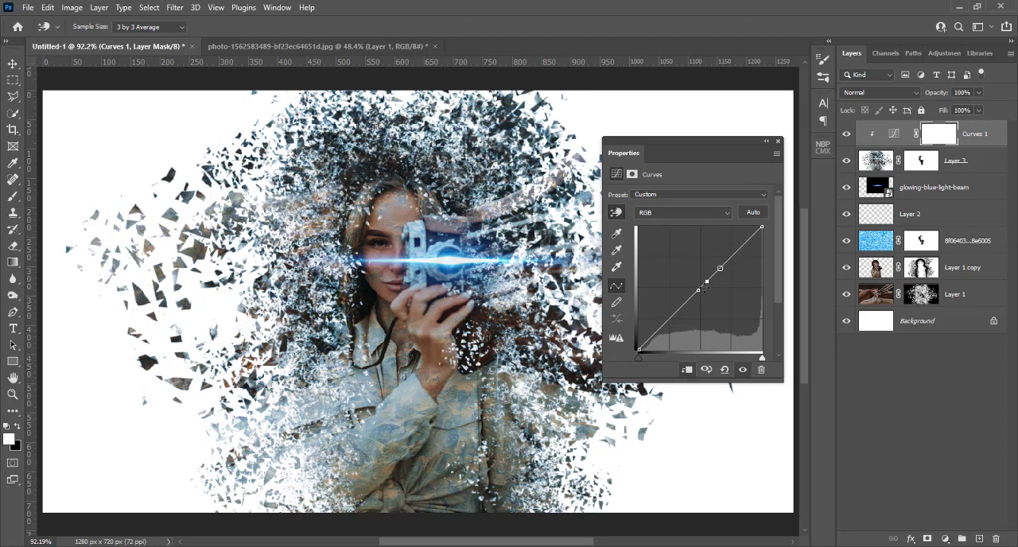
click(723, 369)
Darken Layer 3 by pulling the midpoint of its clipped RGB curve downward, and close the curve settings.
click(703, 284)
drag(703, 285, 707, 296)
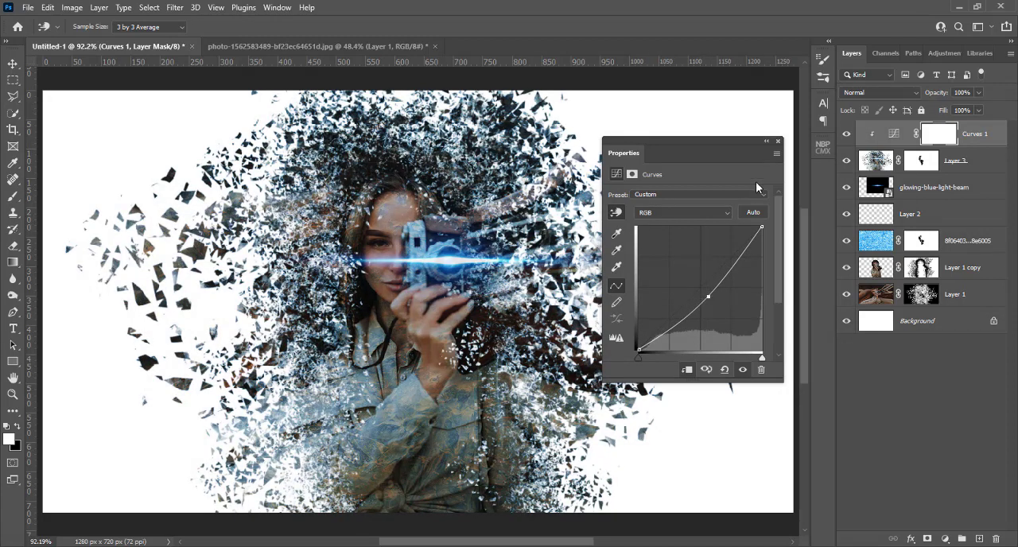
click(778, 141)
Add a second Curves adjustment layer above Layer 1 copy and clip it to that layer.
click(875, 268)
key(b)
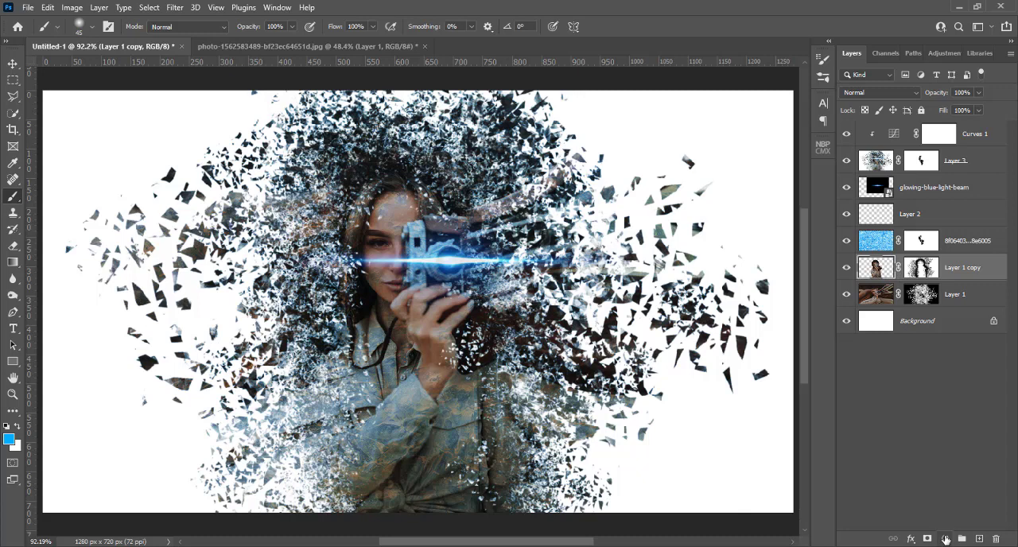
click(945, 539)
click(935, 373)
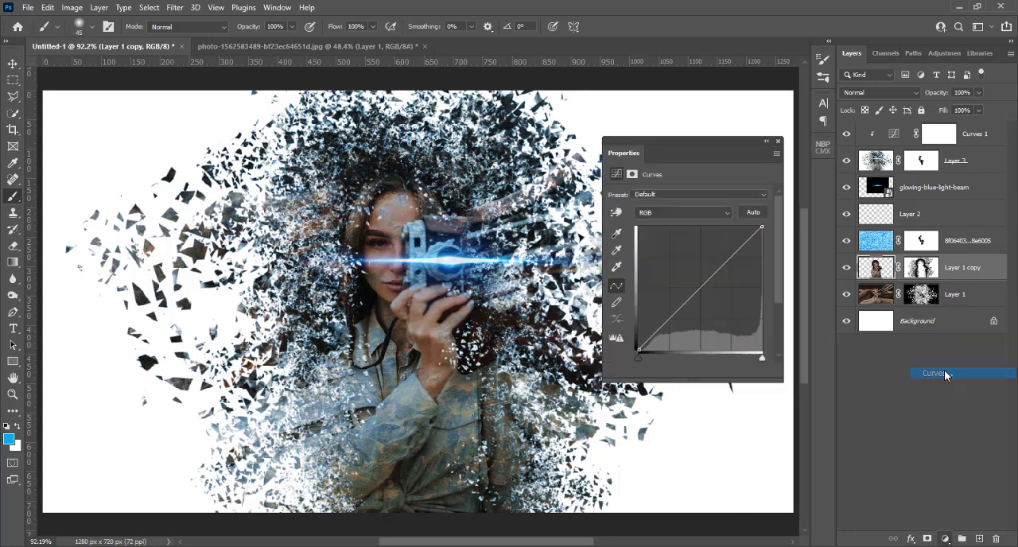
click(683, 368)
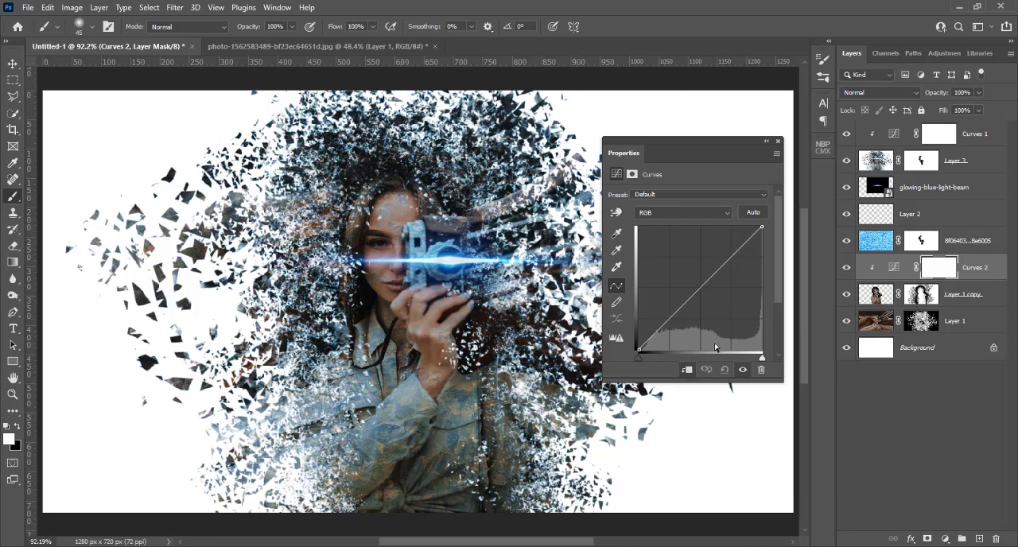
Brighten Layer 1 copy by raising its RGB curve with on-image adjustment sampled from the woman's forehead.
click(616, 213)
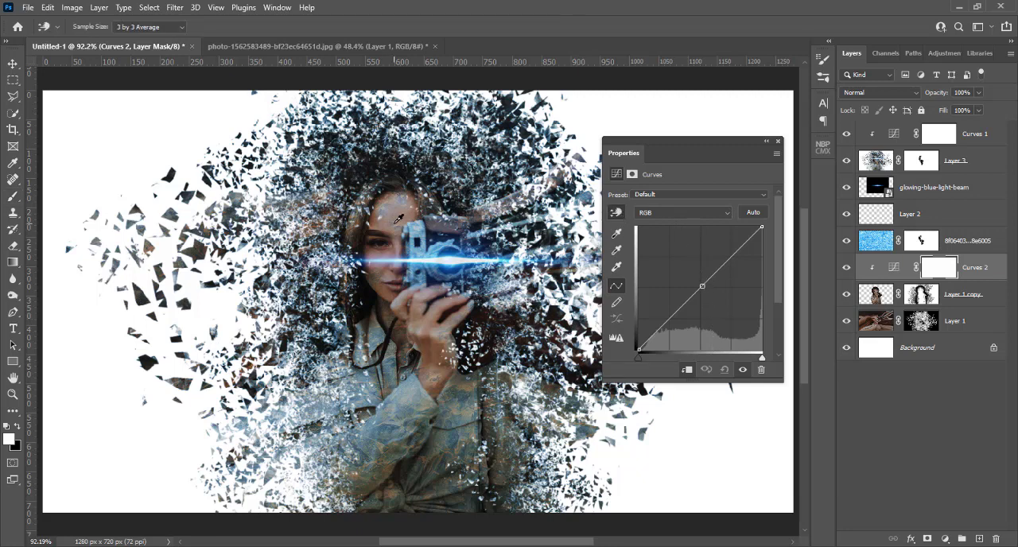
mouse_move(397, 220)
mouse_down()
mouse_move(400, 192)
mouse_move(399, 205)
mouse_up()
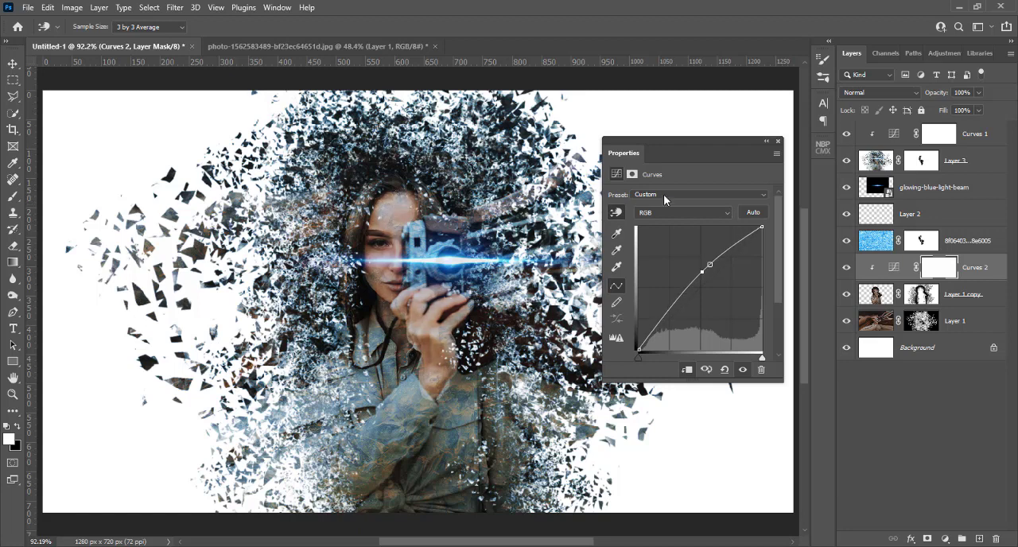
click(778, 142)
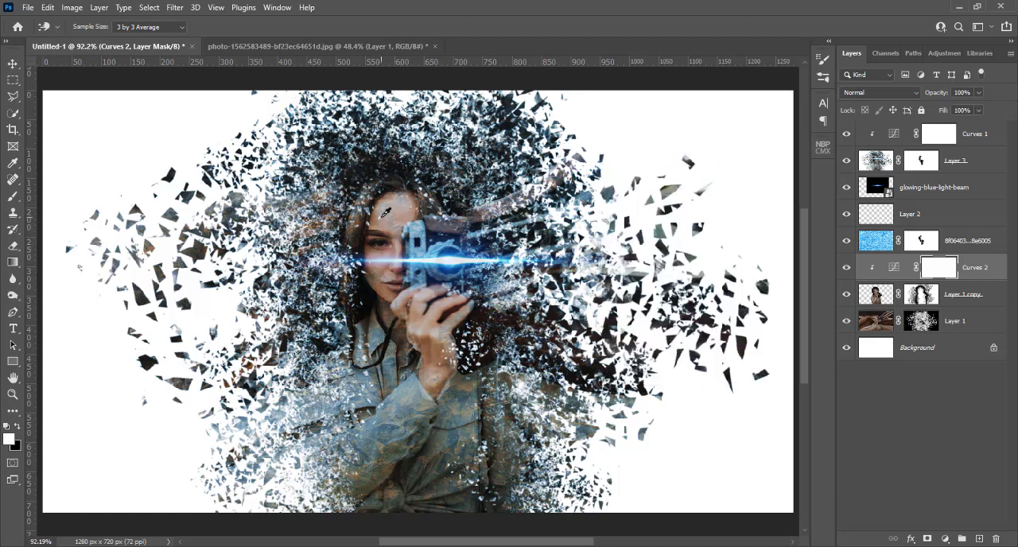
Set up a Hard Round brush at 30 px for retouching the masks around the woman's face.
key(ctrl+1)
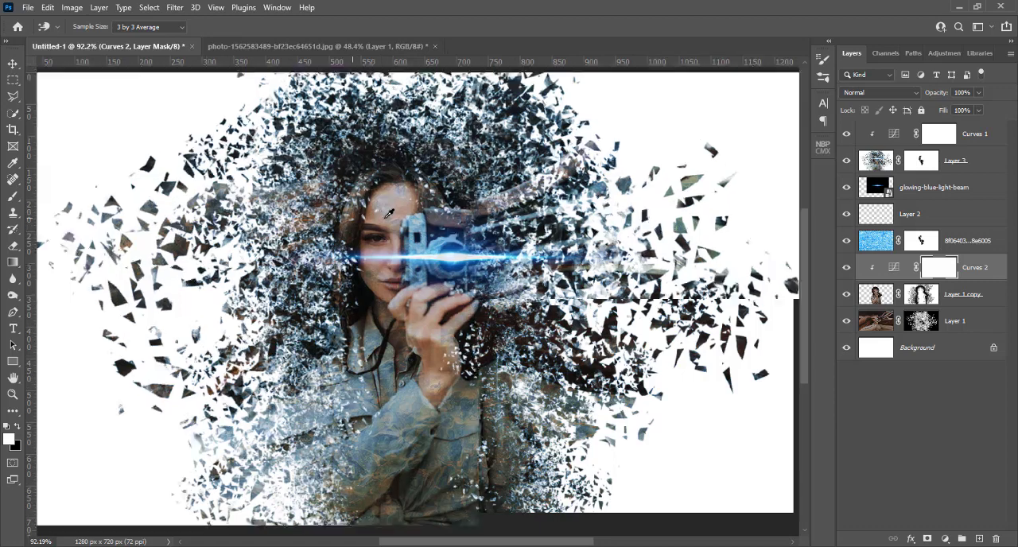
scroll(388, 213, up, 1)
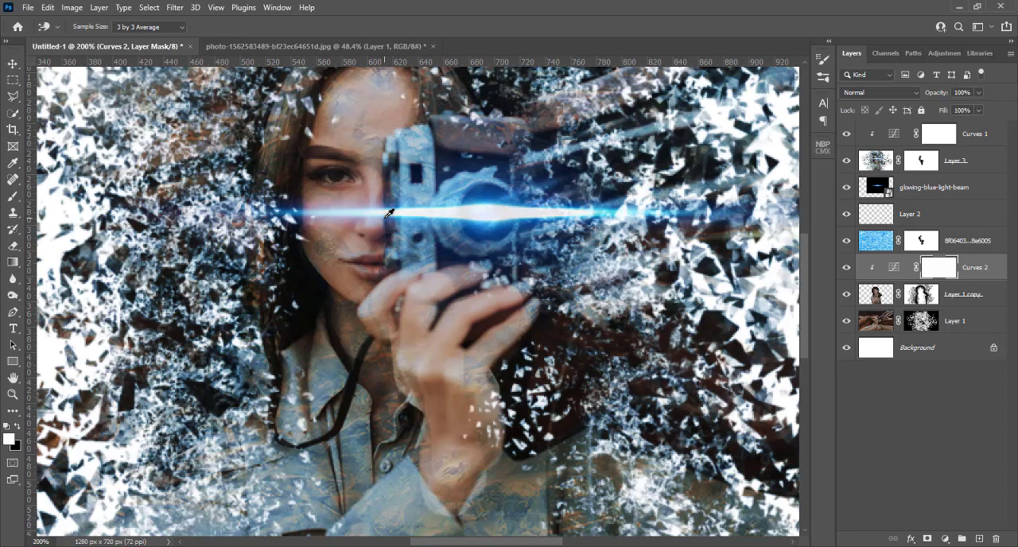
scroll(389, 213, up, 3)
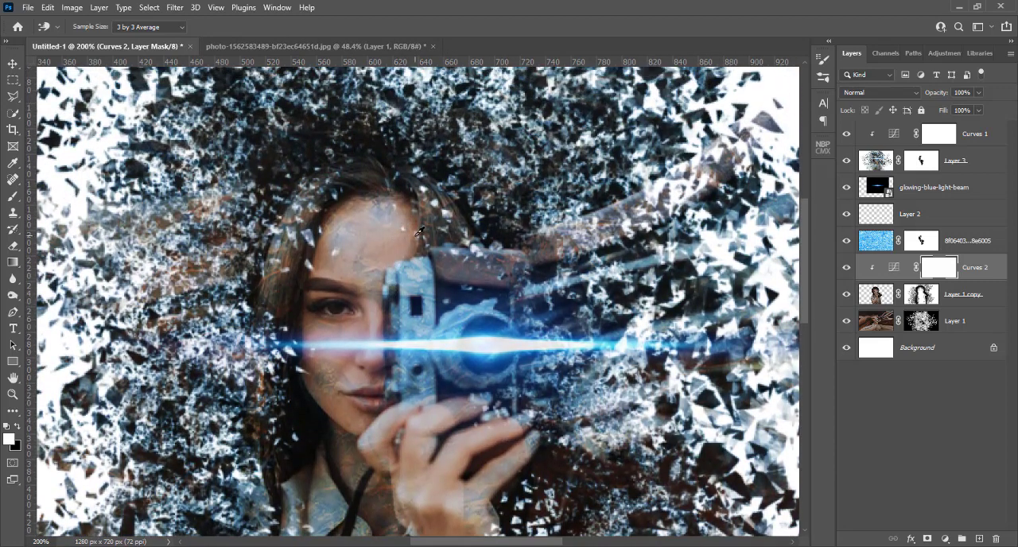
click(13, 197)
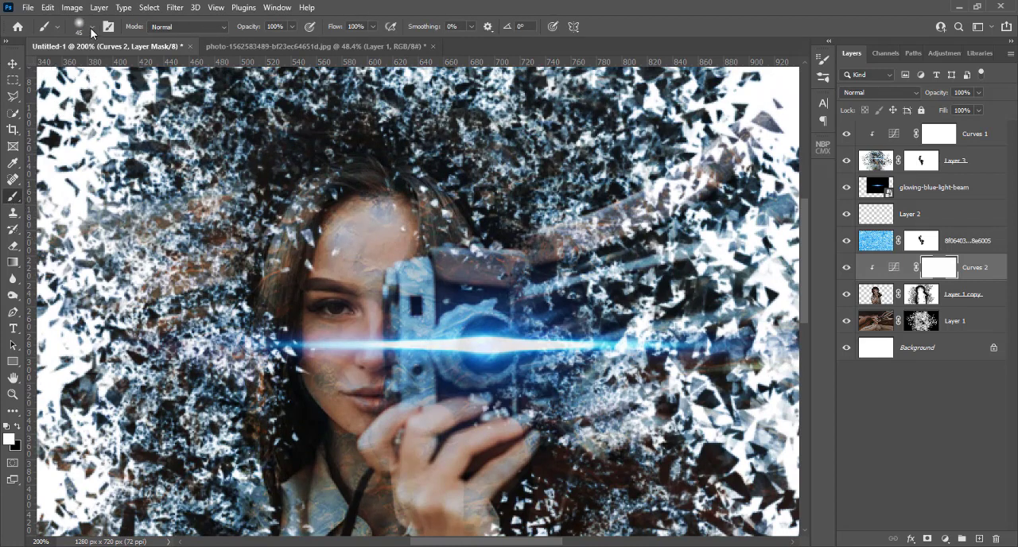
click(92, 29)
click(78, 228)
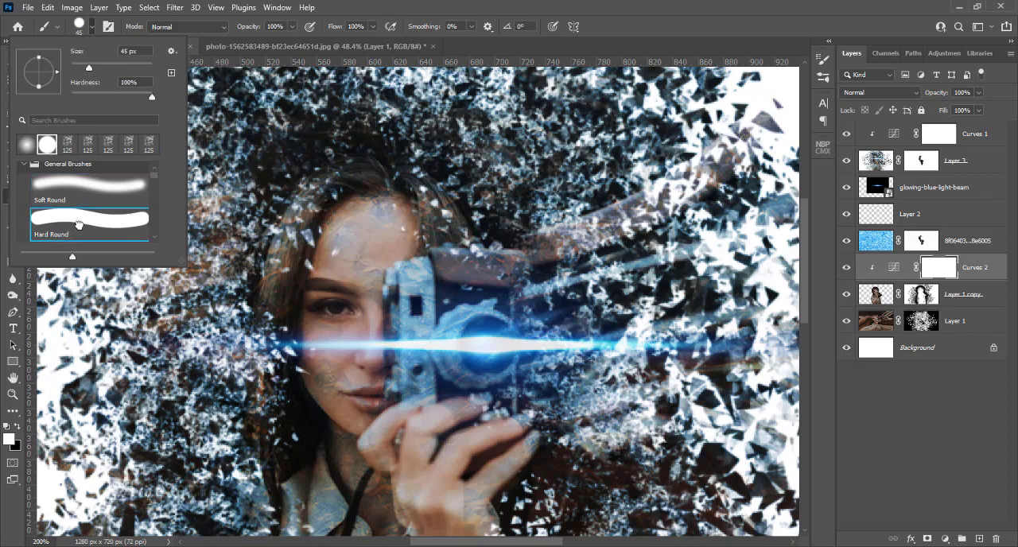
click(399, 6)
drag(382, 215, 375, 235)
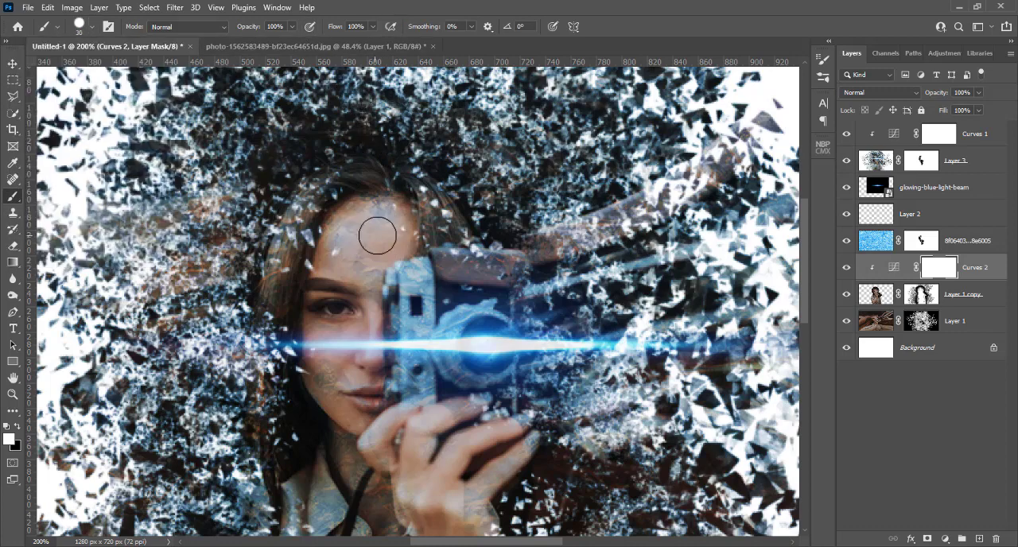
Activate Layer 1's mask and check the gaps around the woman's hair, face and collar for brush retouching.
click(921, 329)
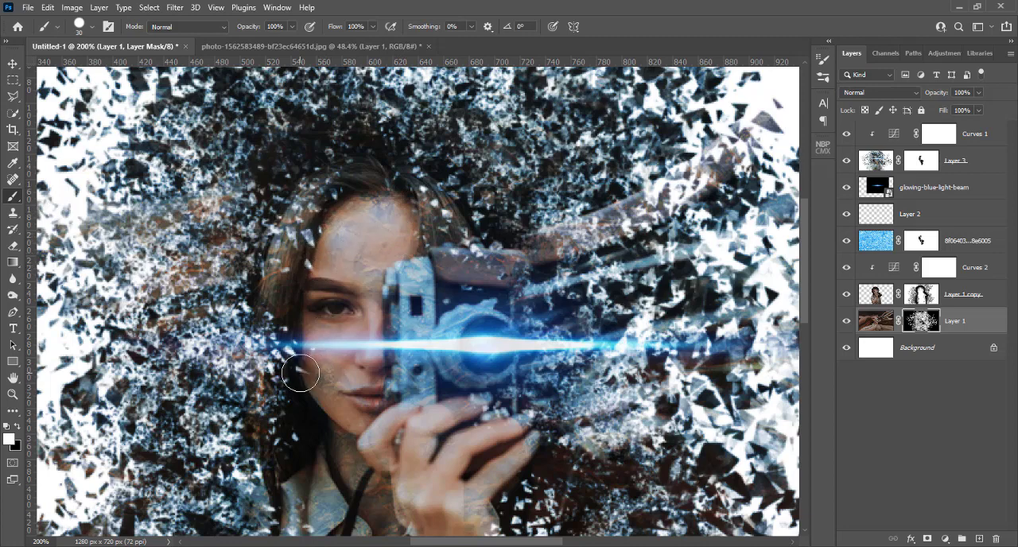
scroll(358, 374, down, 3)
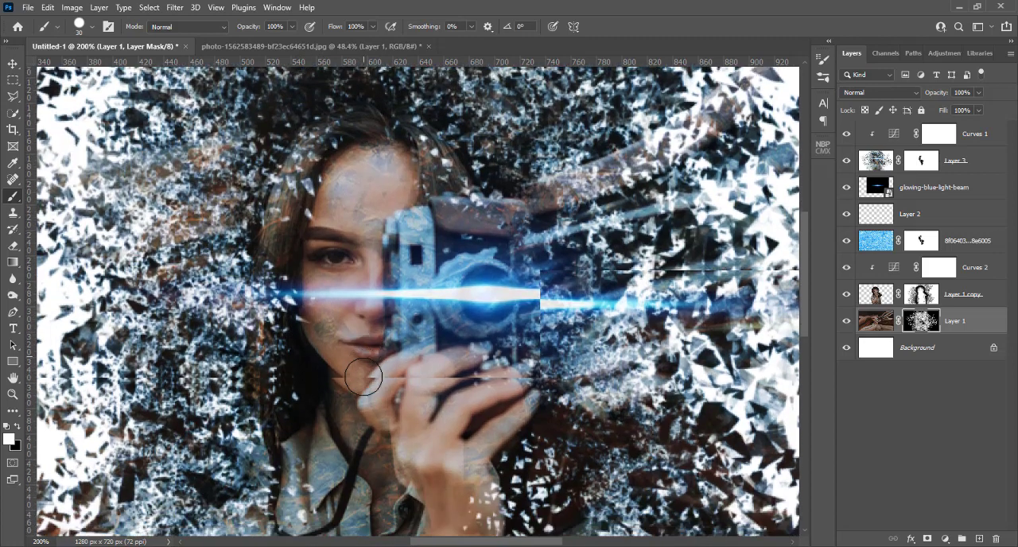
scroll(364, 373, down, 3)
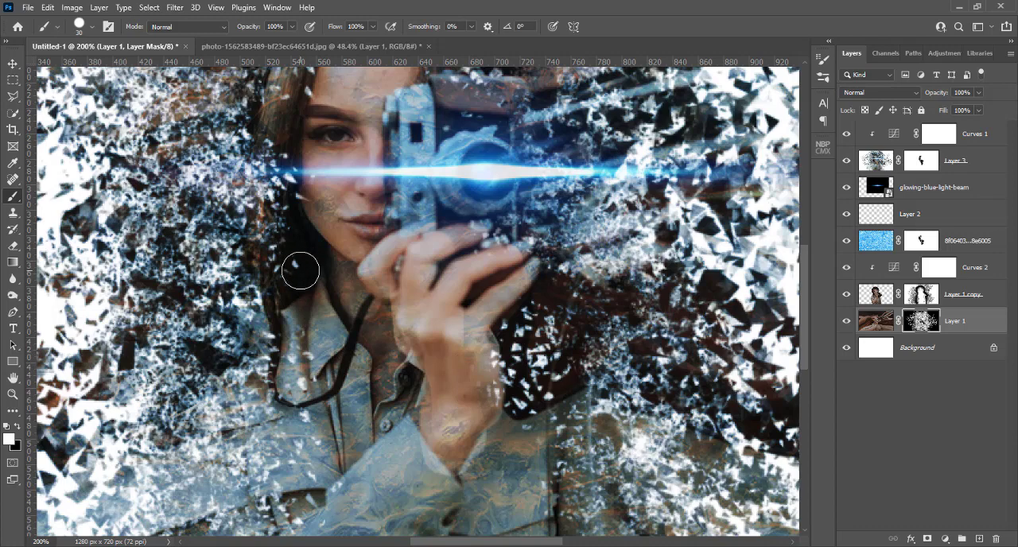
scroll(299, 271, up, 5)
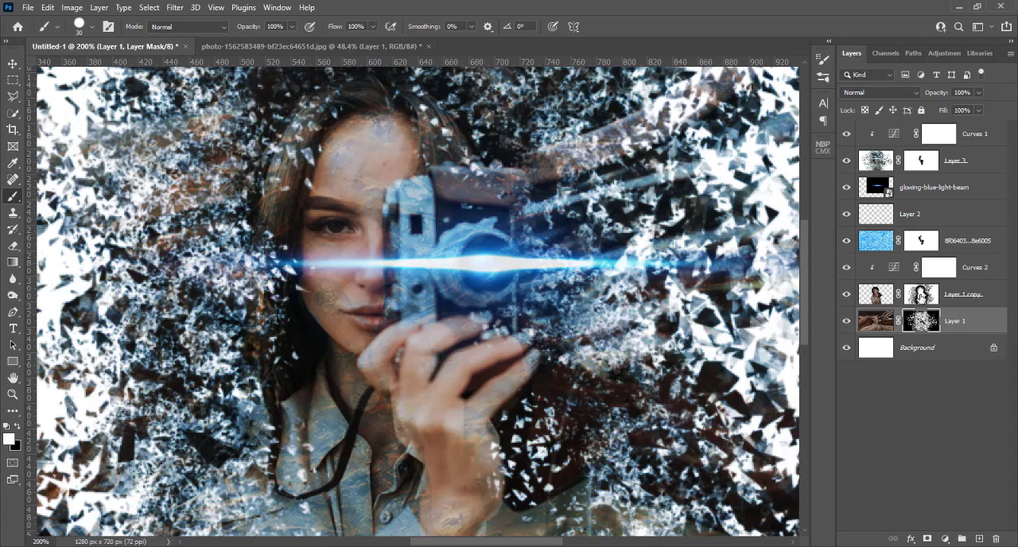
Paint white on Layer 1 copy's mask along the woman's forehead, cheek and hair edge to restore missing areas.
click(920, 296)
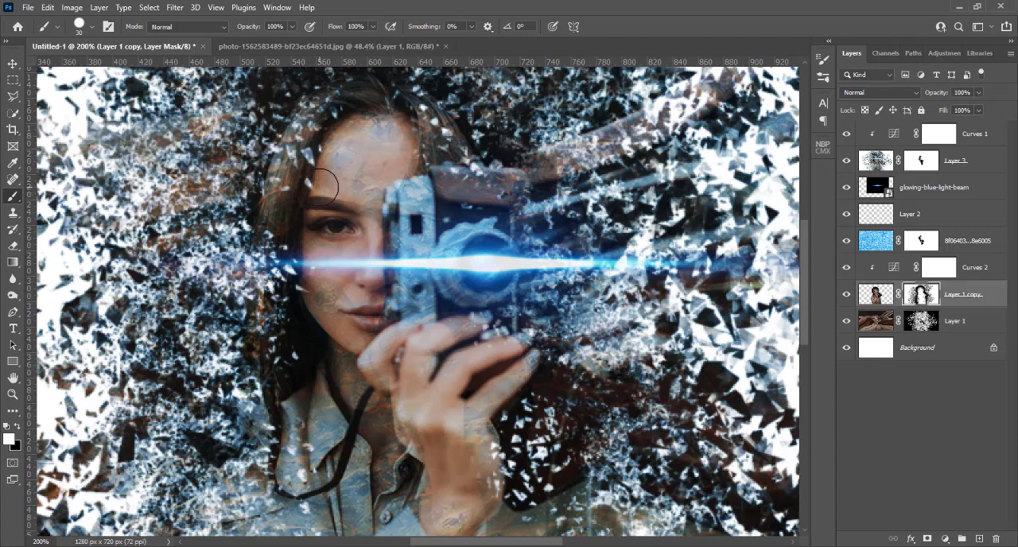
drag(316, 187, 316, 167)
click(311, 299)
key(ctrl+minus)
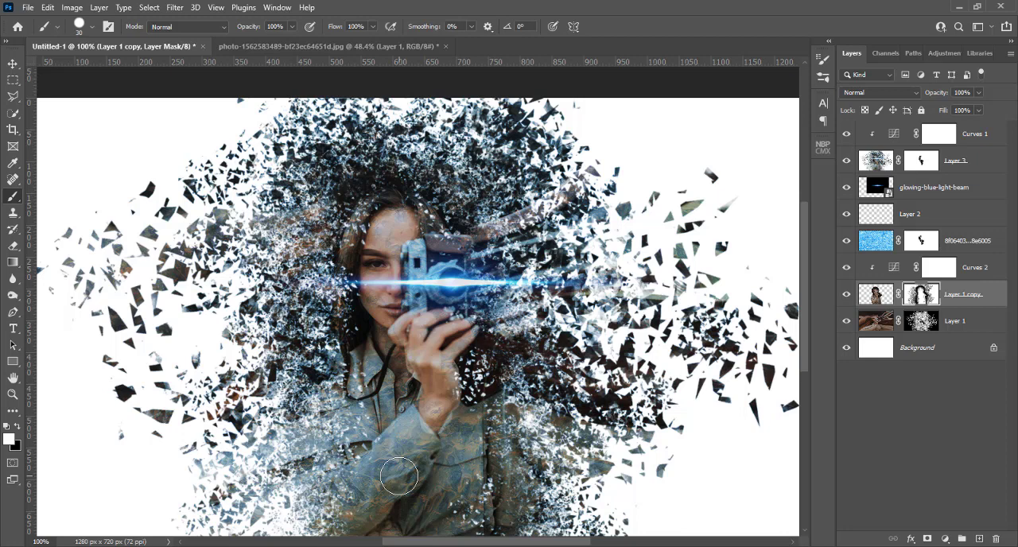
Set the glowing-blue-light-beam layer's opacity to 73% and compare the image with the beam hidden and shown.
click(928, 190)
click(979, 93)
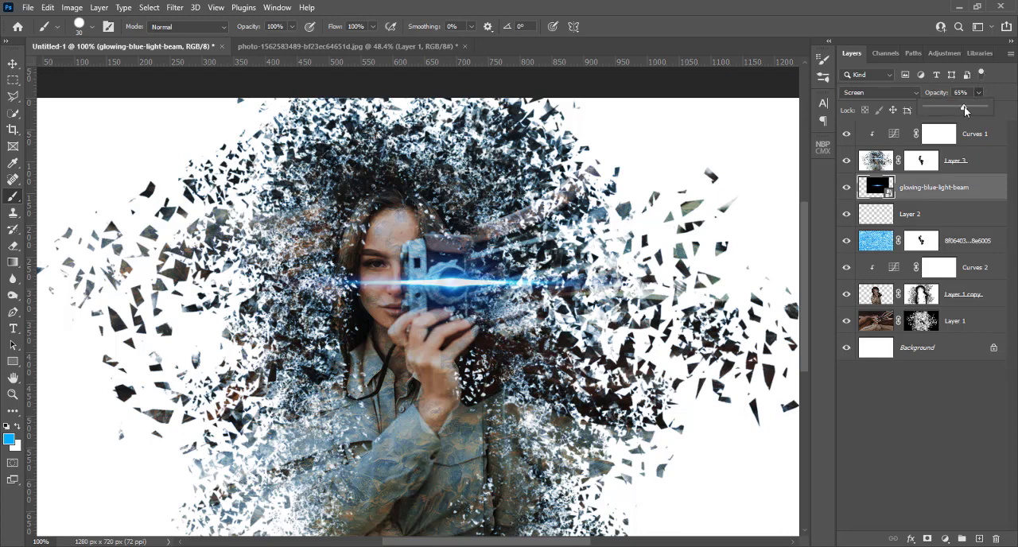
drag(963, 106, 946, 106)
drag(979, 108, 967, 107)
click(846, 190)
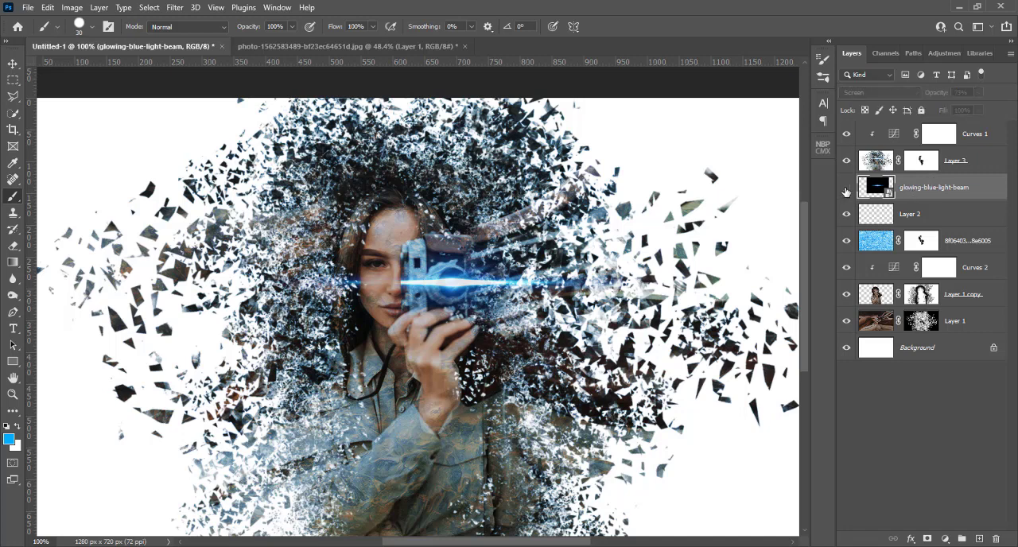
click(846, 188)
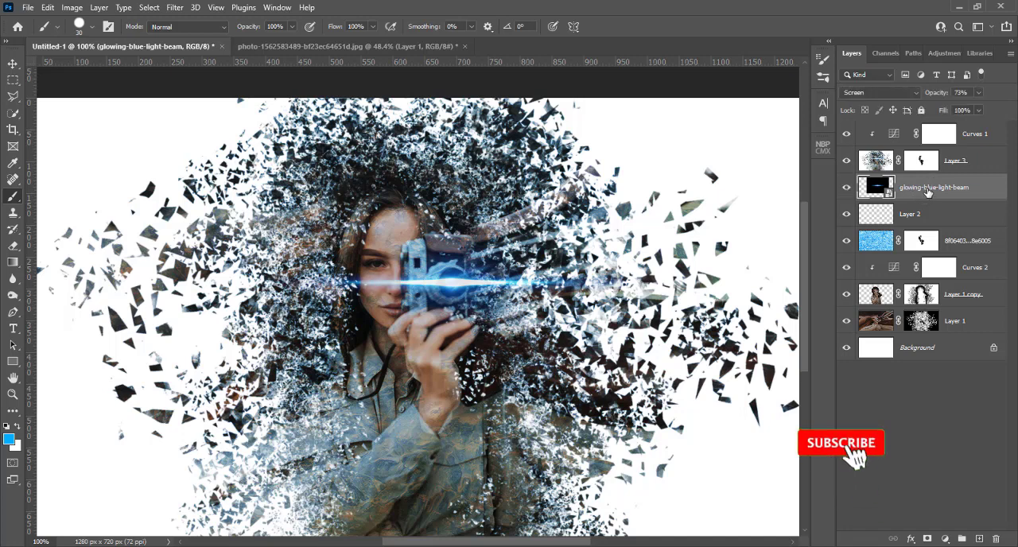